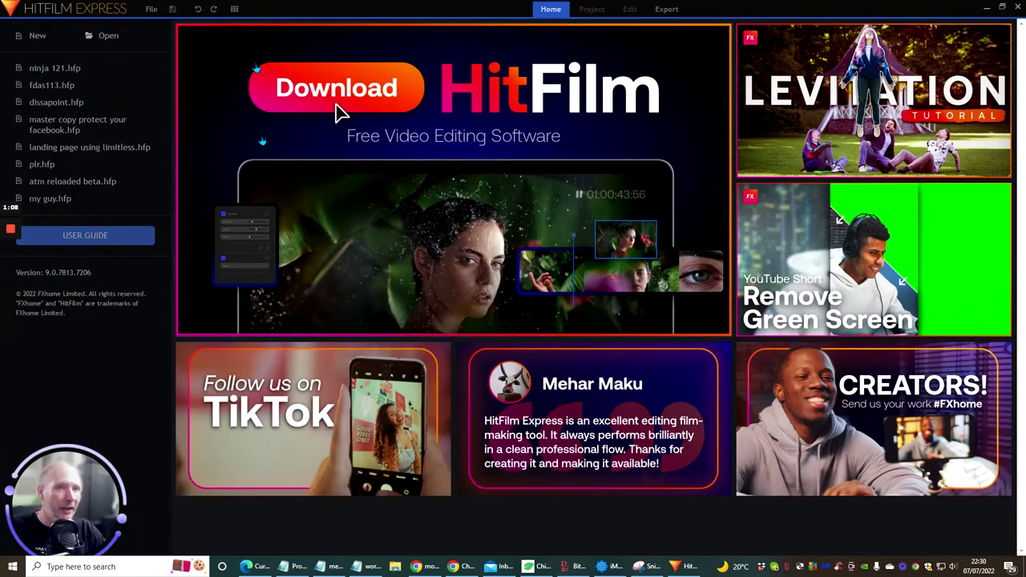
Create a new video project.
{"action": "left_click", "coordinate": [36, 37]}
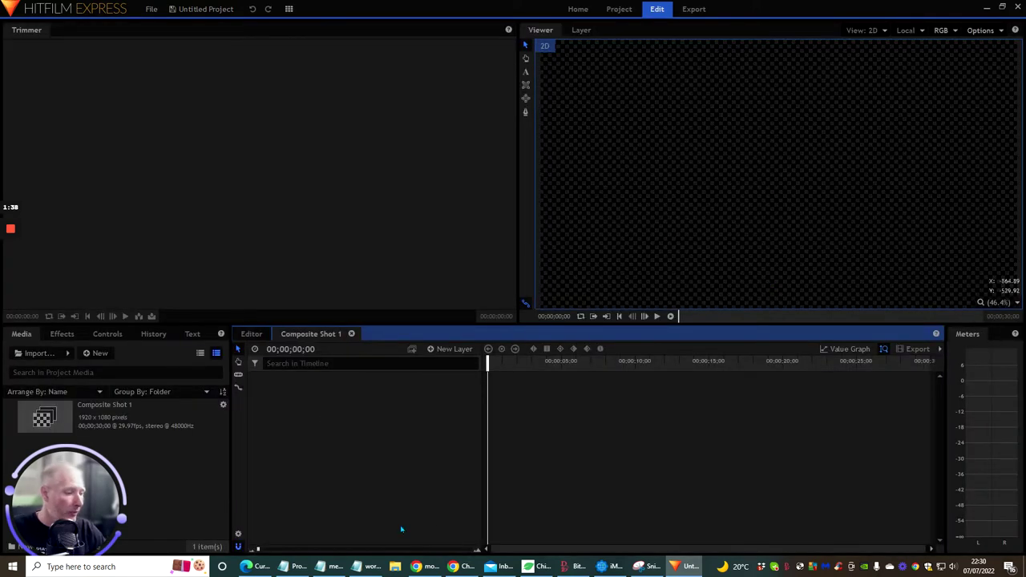
Switch to the "money in 3 hours" design in Chrome and preview a few seconds of its video.
{"action": "left_click", "coordinate": [424, 565]}
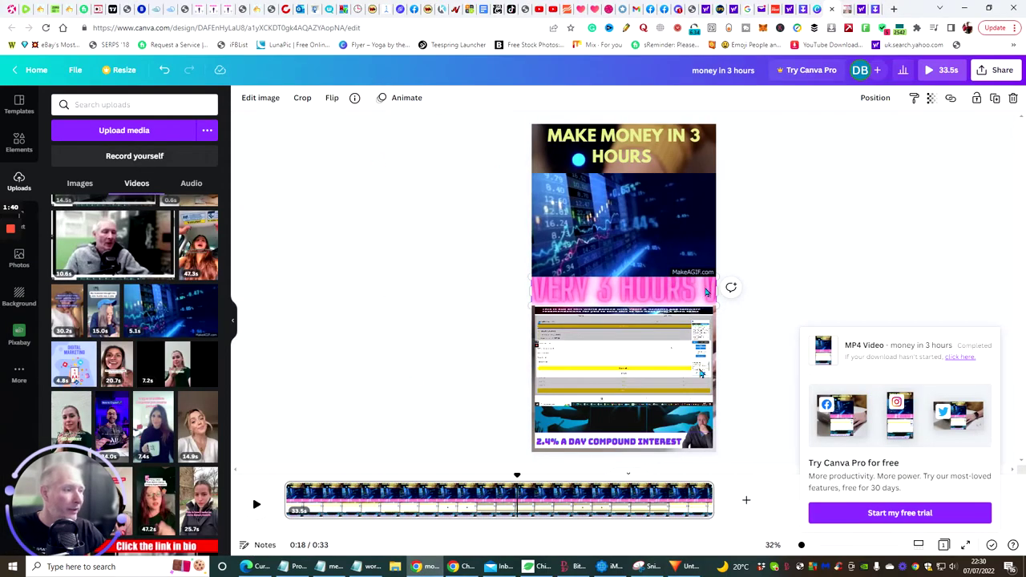
{"action": "left_click", "coordinate": [256, 507]}
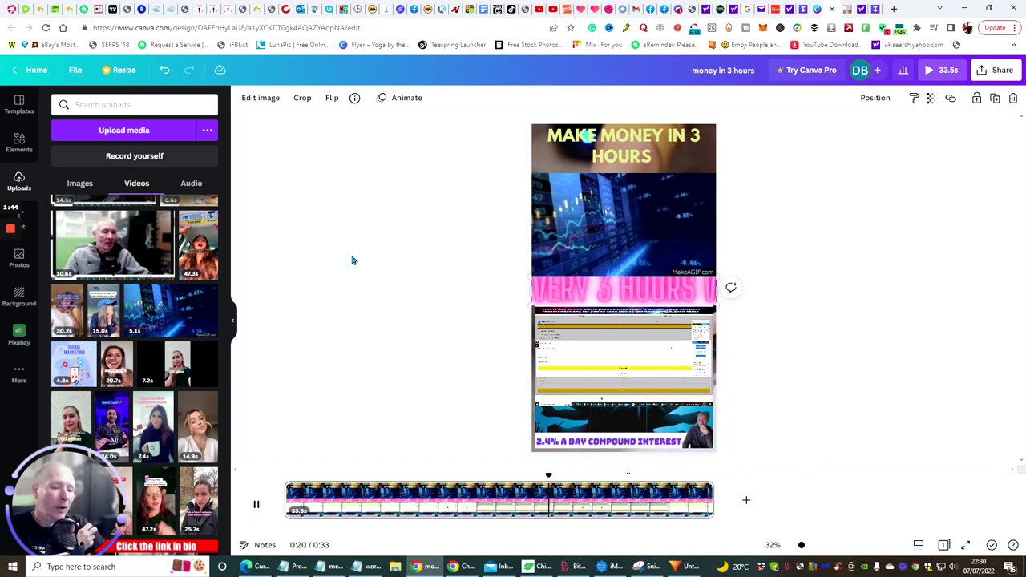
{"action": "left_click", "coordinate": [257, 507]}
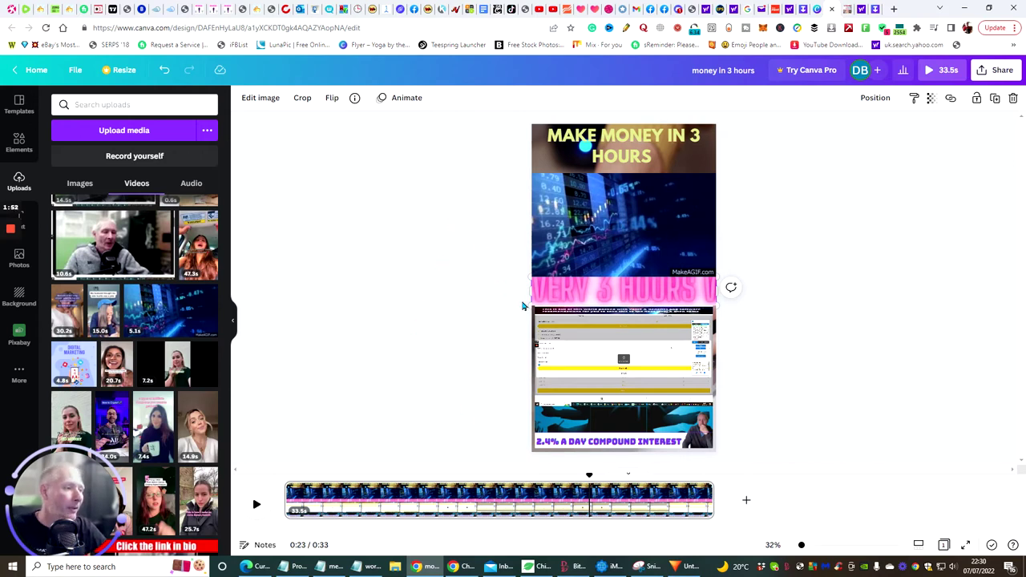
Open the classical composers TikTok video, play part of it and copy its link.
{"action": "left_click", "coordinate": [504, 9]}
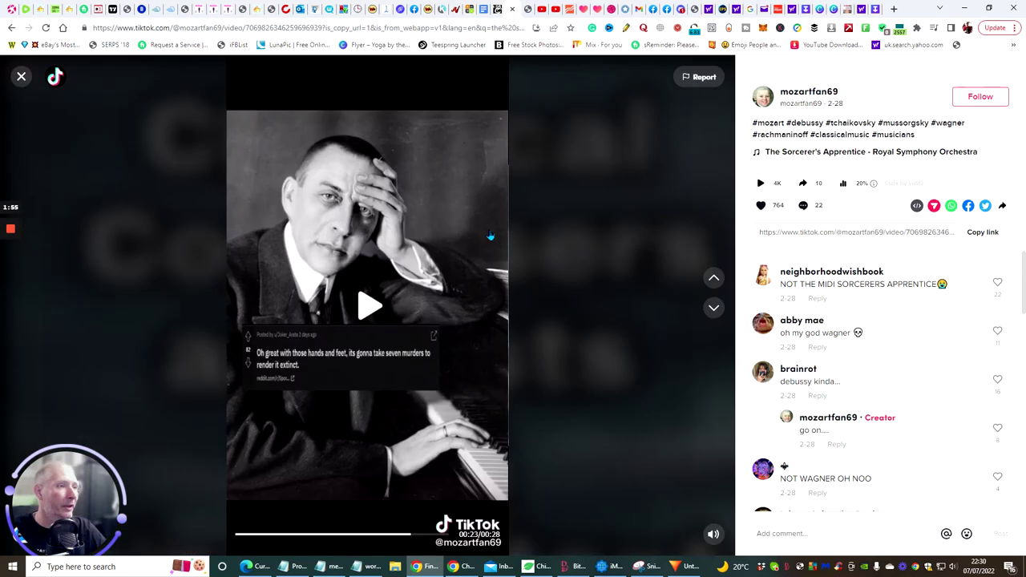
{"action": "left_click", "coordinate": [359, 303]}
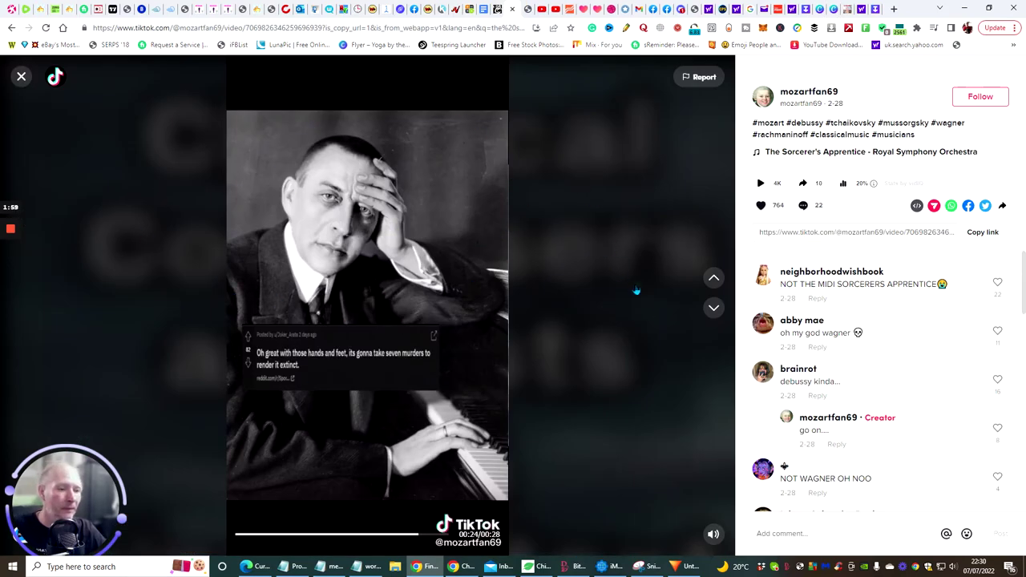
{"action": "left_click", "coordinate": [361, 296]}
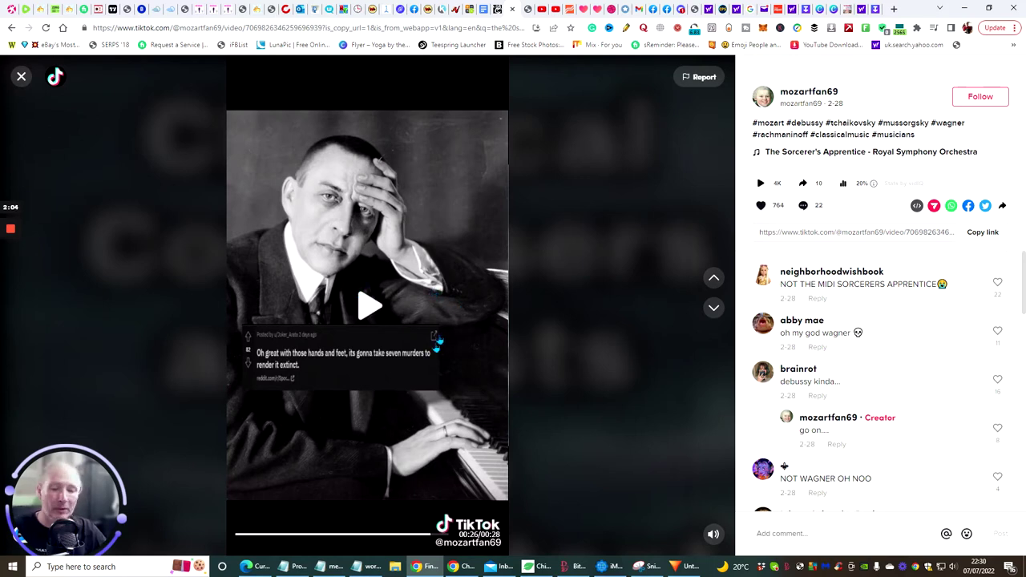
{"action": "left_click", "coordinate": [986, 232]}
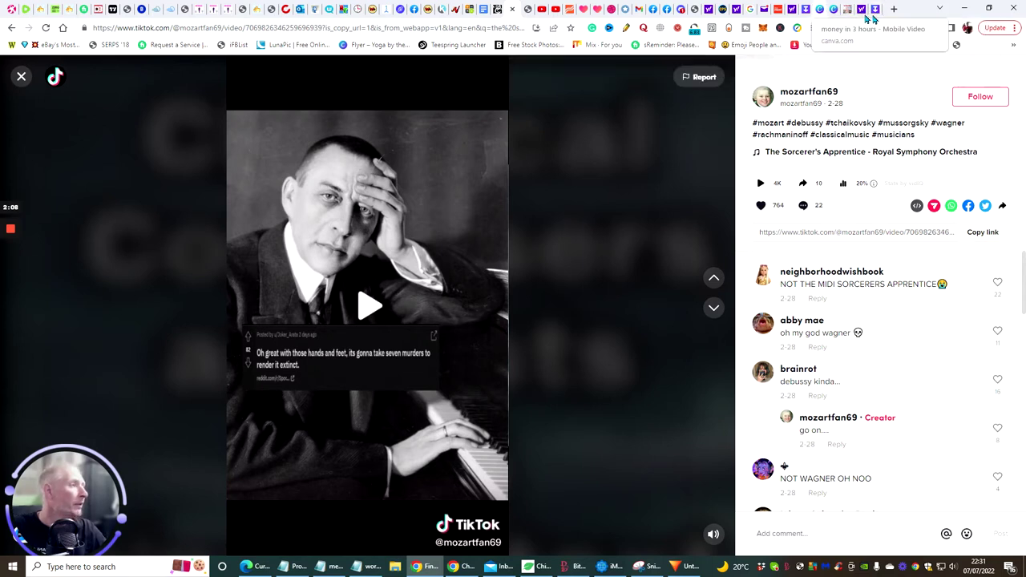
Search the web for "tiktok downloader video" in a new browser tab and open the ssstik.io downloader site.
{"action": "left_click", "coordinate": [894, 8]}
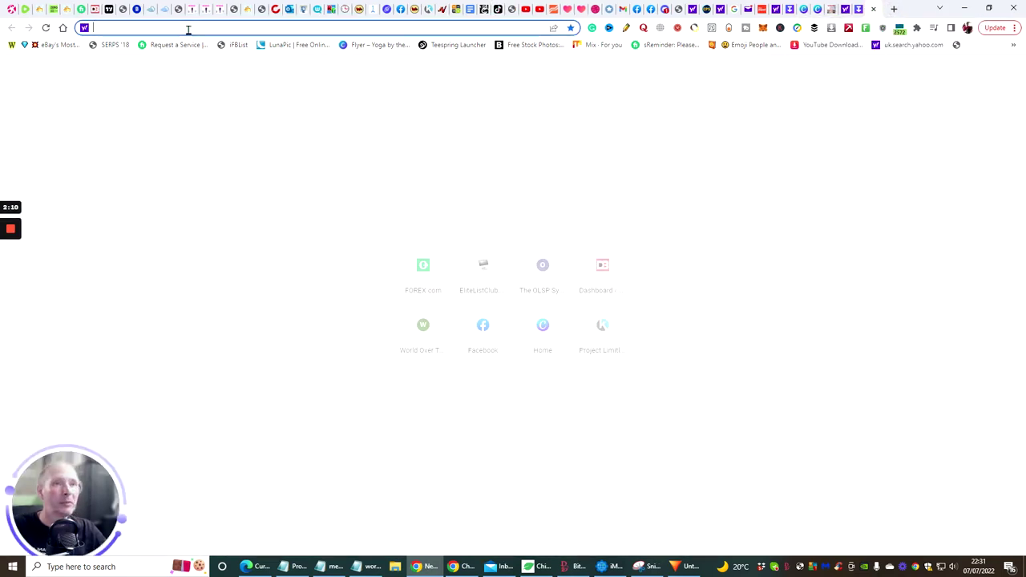
{"action": "type", "text": "t"}
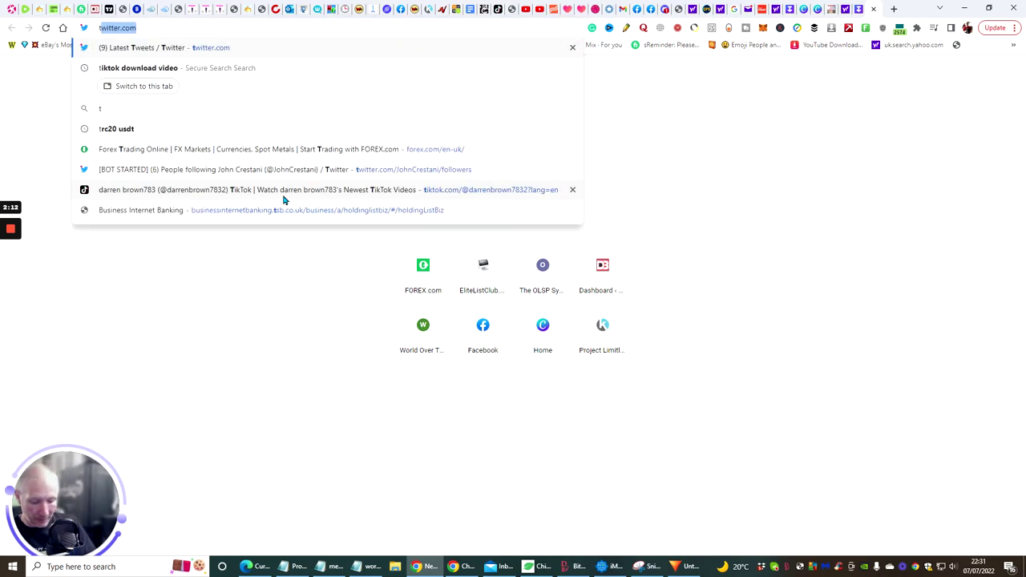
{"action": "type", "text": "iktokdo"}
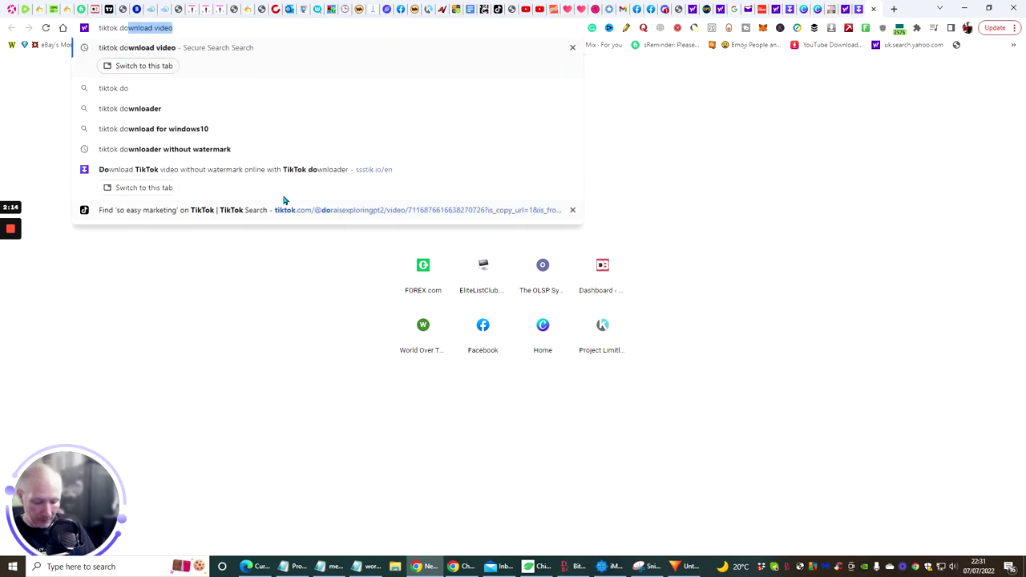
{"action": "type", "text": "wnloader video"}
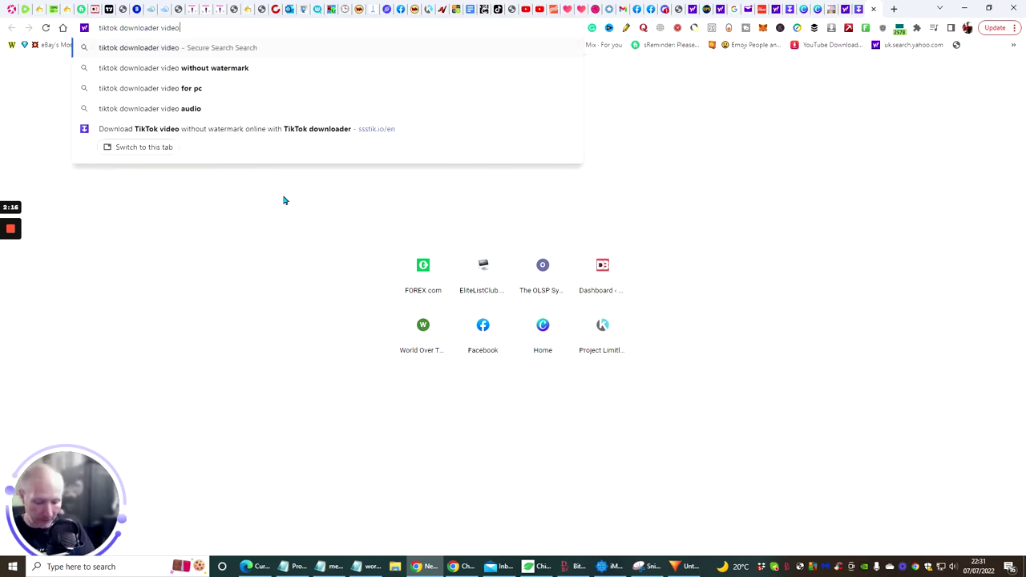
{"action": "key", "text": "Return"}
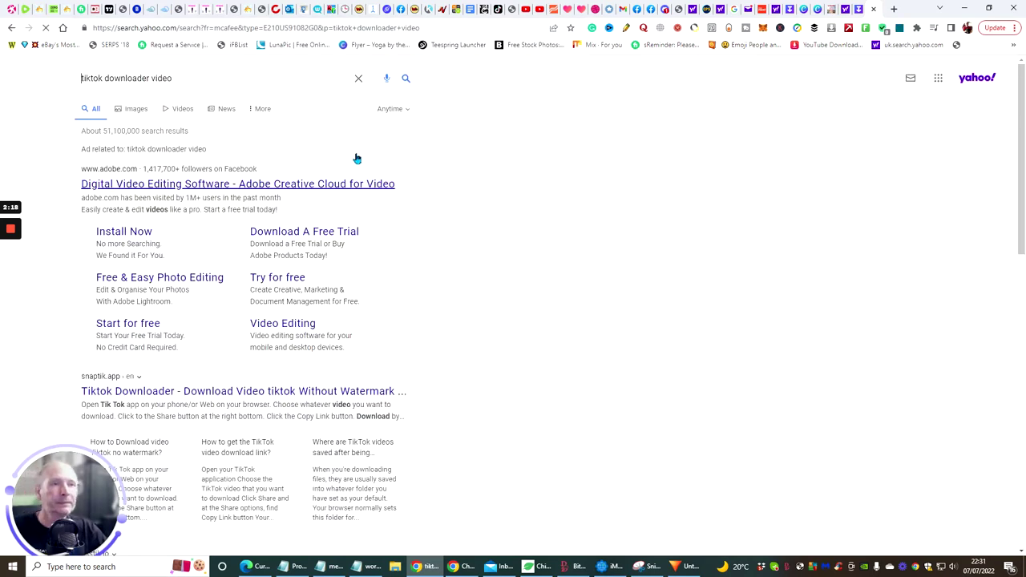
{"action": "scroll", "coordinate": [227, 221], "scroll_direction": "down", "scroll_amount": 5}
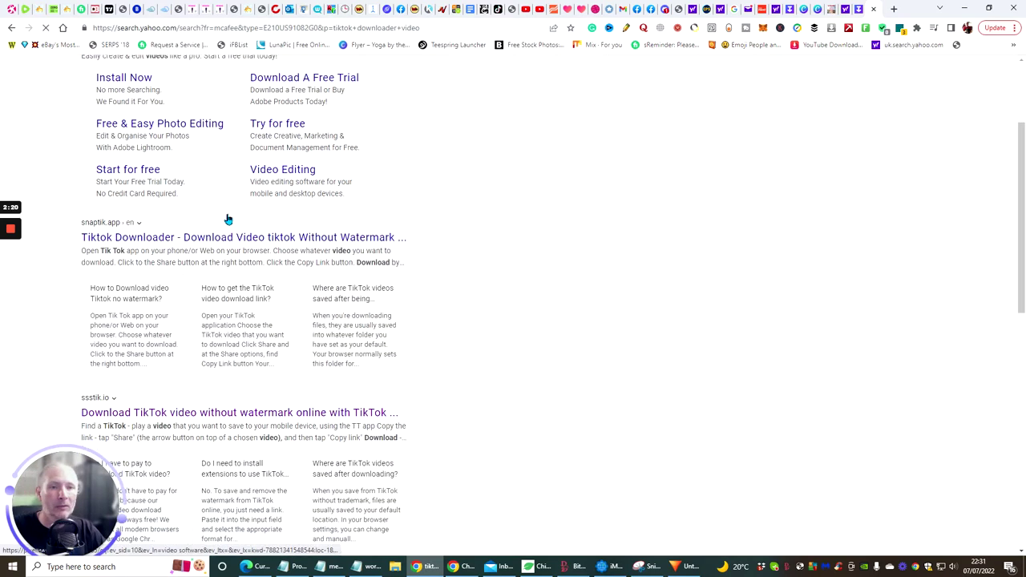
{"action": "mouse_move", "coordinate": [86, 207]}
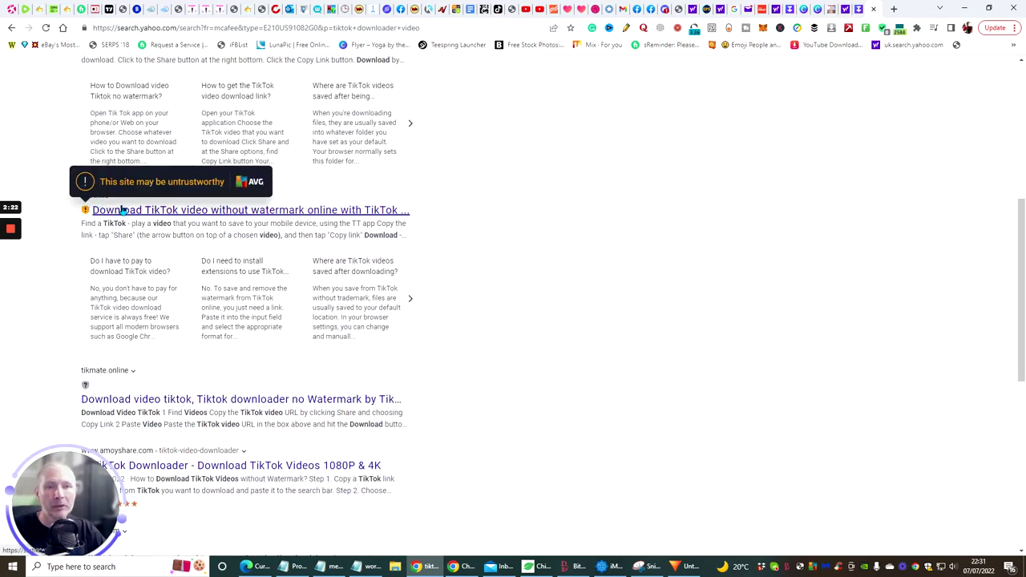
{"action": "left_click", "coordinate": [175, 211]}
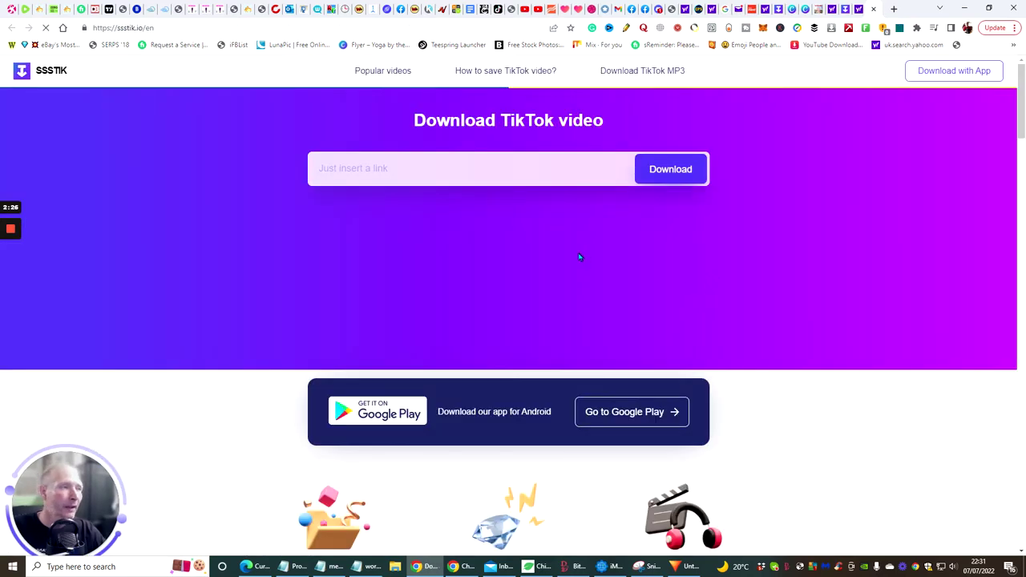
Paste the copied TikTok link into the downloader and download the video without watermark.
{"action": "left_click", "coordinate": [392, 170]}
{"action": "right_click", "coordinate": [392, 173]}
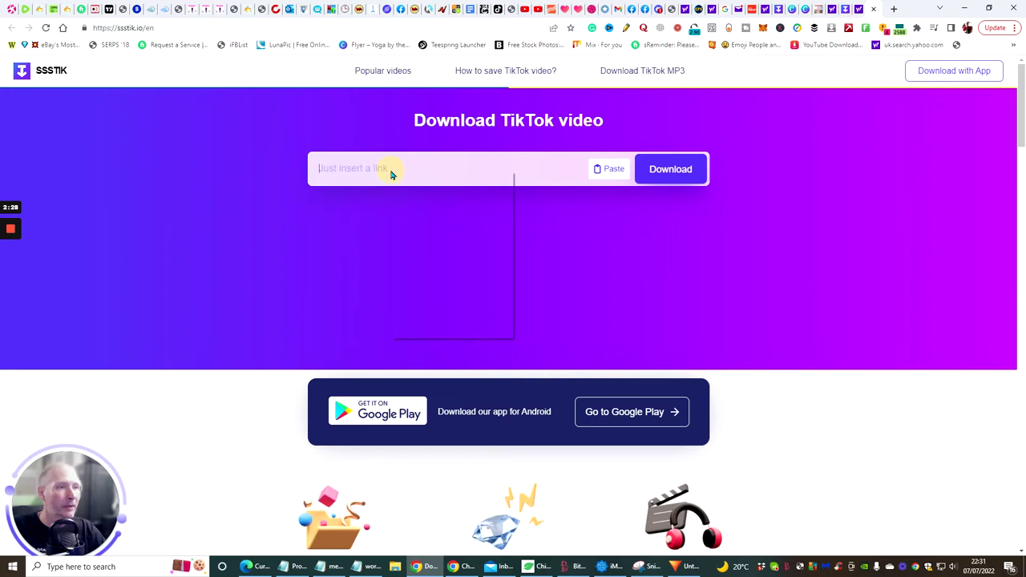
{"action": "left_click", "coordinate": [418, 254]}
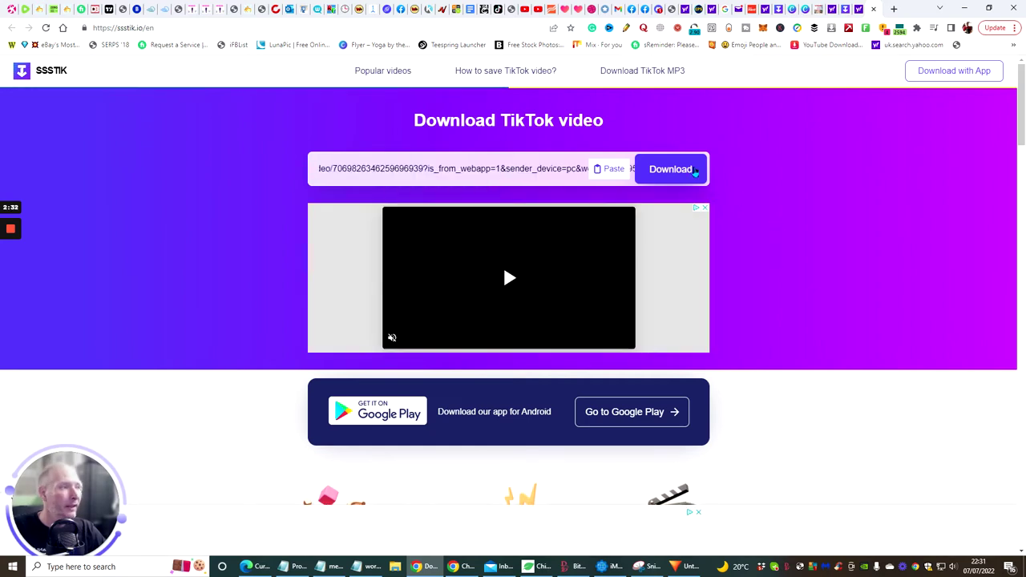
{"action": "left_click", "coordinate": [688, 170]}
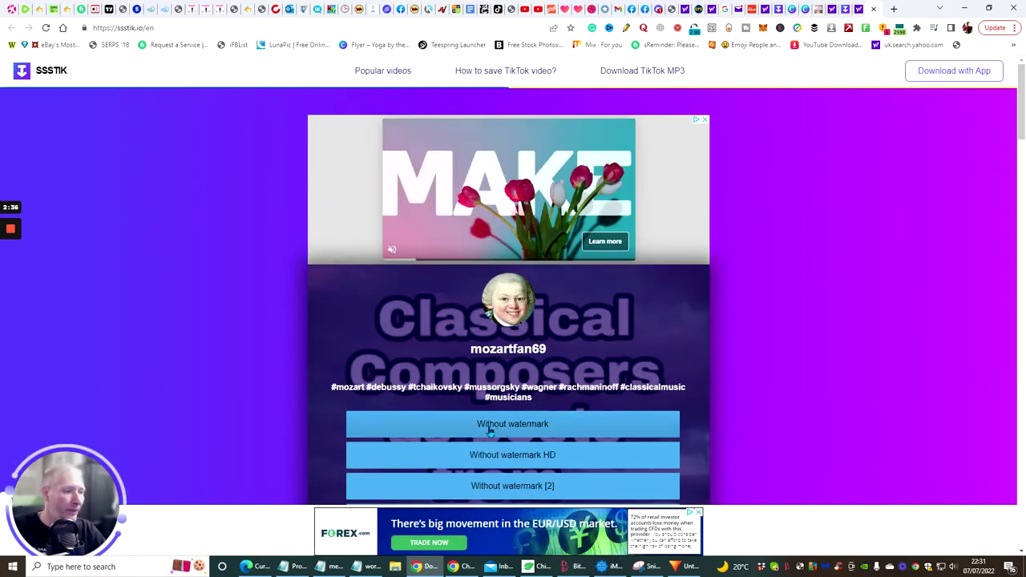
{"action": "left_click", "coordinate": [501, 424]}
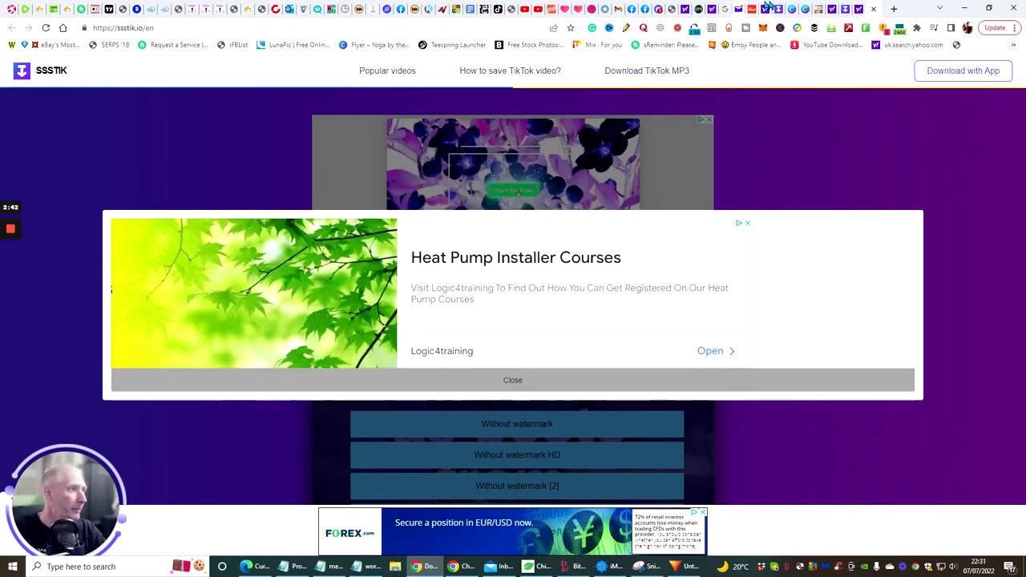
Switch to HitFilm Express and insert four more video tracks above Video 1 in the Editor timeline.
{"action": "left_click", "coordinate": [800, 9]}
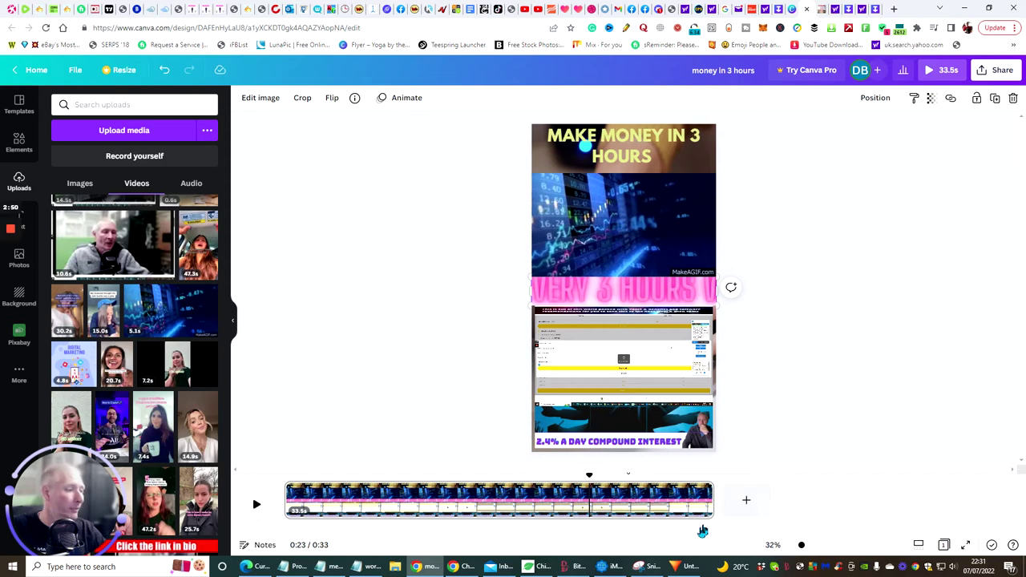
{"action": "left_click", "coordinate": [687, 567]}
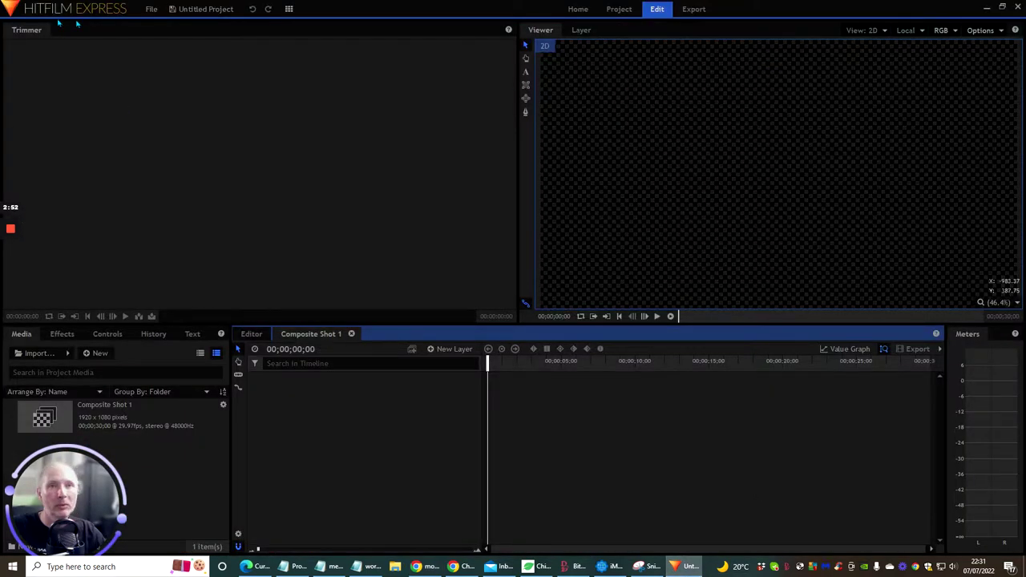
{"action": "left_click", "coordinate": [253, 335]}
{"action": "right_click", "coordinate": [290, 416]}
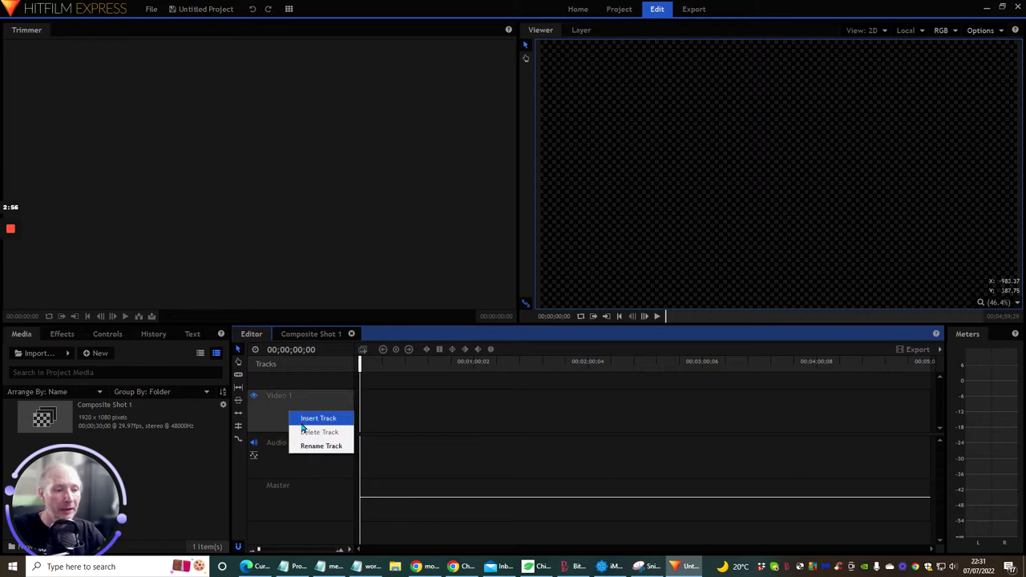
{"action": "left_click", "coordinate": [312, 418]}
{"action": "left_click", "coordinate": [291, 401]}
{"action": "right_click", "coordinate": [291, 401]}
{"action": "left_click", "coordinate": [296, 405]}
{"action": "right_click", "coordinate": [293, 401]}
{"action": "left_click", "coordinate": [296, 404]}
{"action": "right_click", "coordinate": [291, 401]}
{"action": "left_click", "coordinate": [296, 405]}
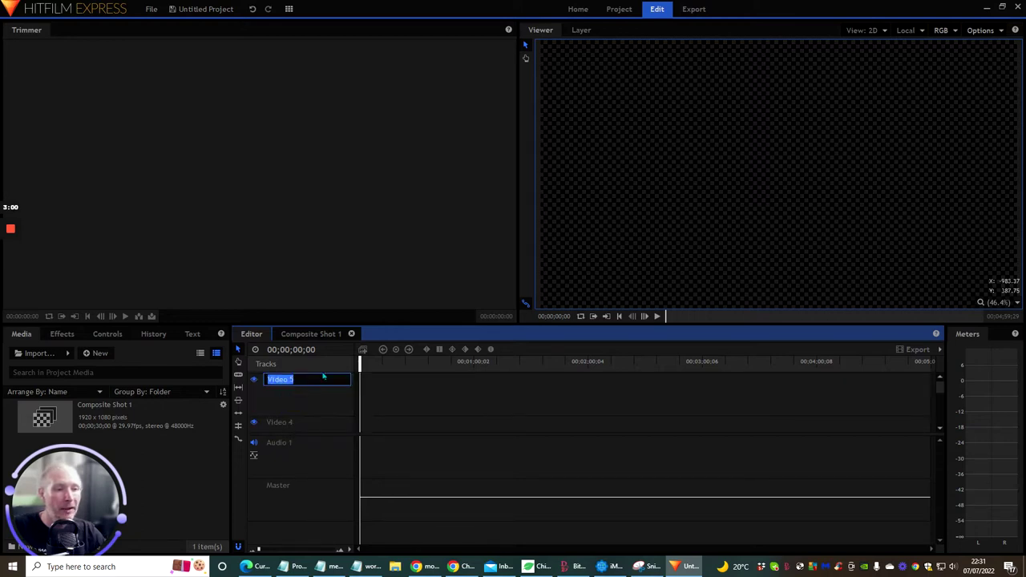
Look through the stack of video tracks in the Editor timeline down to Video 1.
{"action": "scroll", "coordinate": [425, 417], "scroll_direction": "down", "scroll_amount": 1}
{"action": "scroll", "coordinate": [413, 416], "scroll_direction": "up", "scroll_amount": 1}
{"action": "scroll", "coordinate": [407, 407], "scroll_direction": "down", "scroll_amount": 1}
{"action": "scroll", "coordinate": [392, 393], "scroll_direction": "up", "scroll_amount": 1}
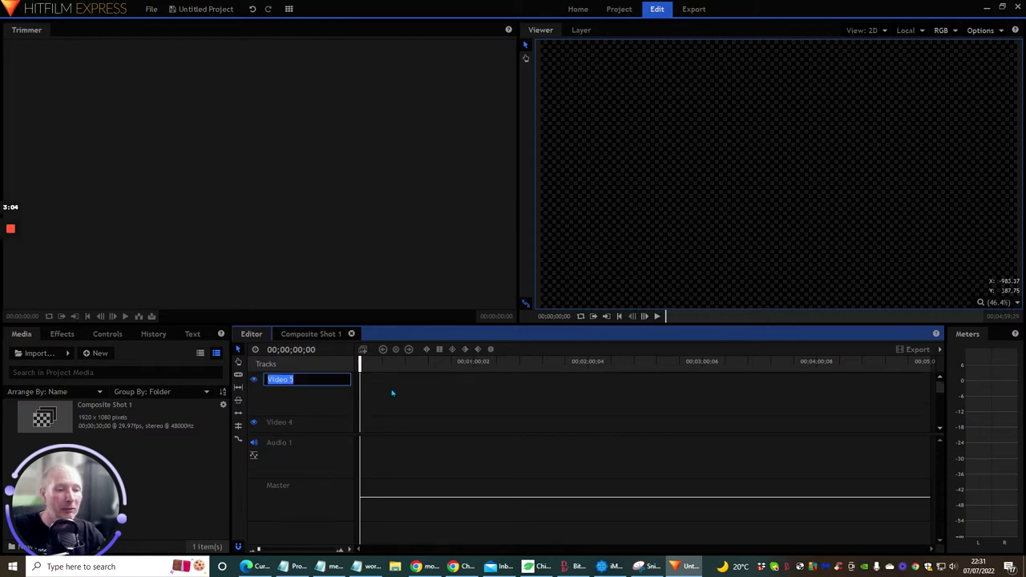
{"action": "scroll", "coordinate": [386, 406], "scroll_direction": "down", "scroll_amount": 2}
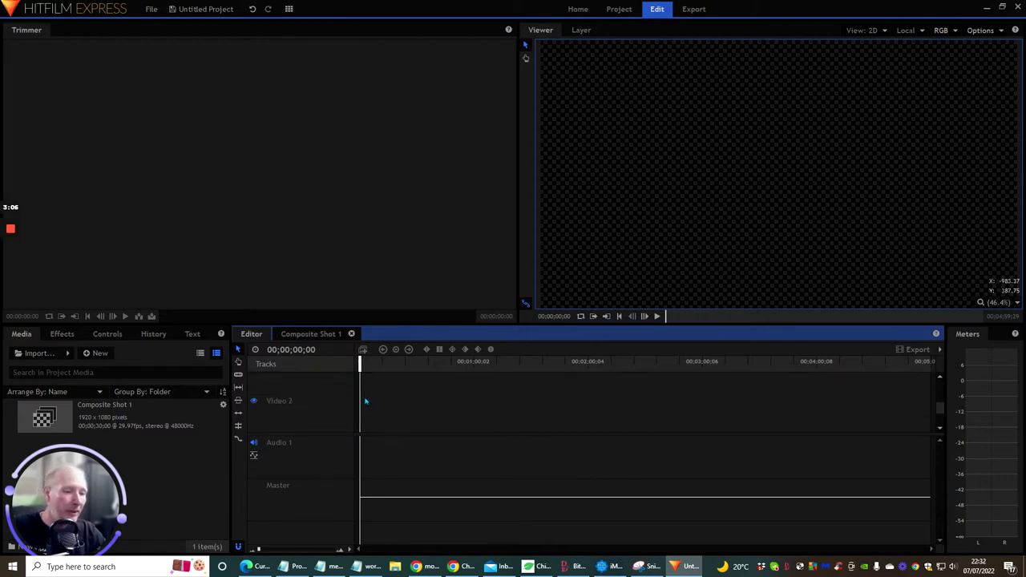
{"action": "scroll", "coordinate": [370, 410], "scroll_direction": "down", "scroll_amount": 1}
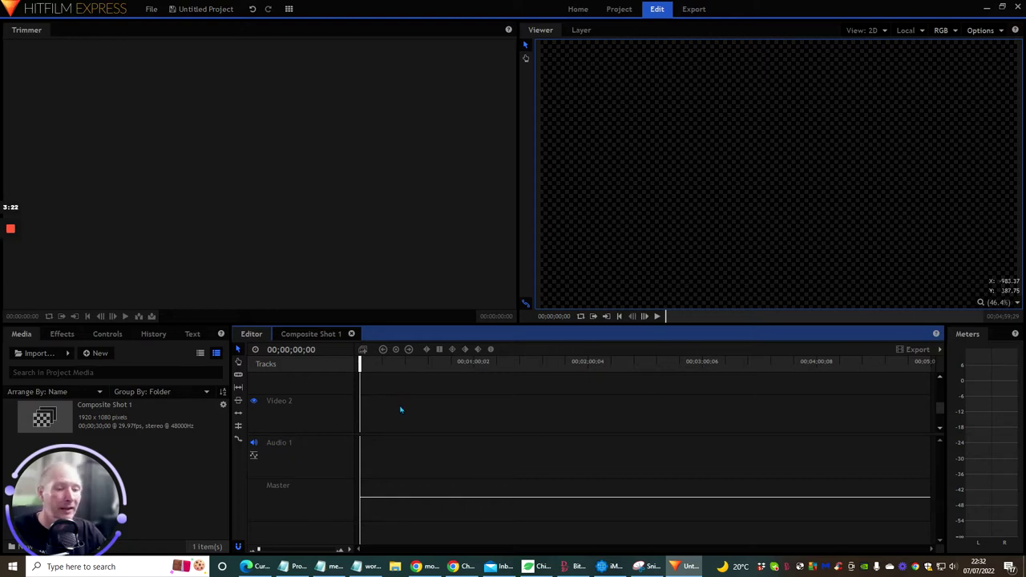
{"action": "scroll", "coordinate": [401, 409], "scroll_direction": "down", "scroll_amount": 2}
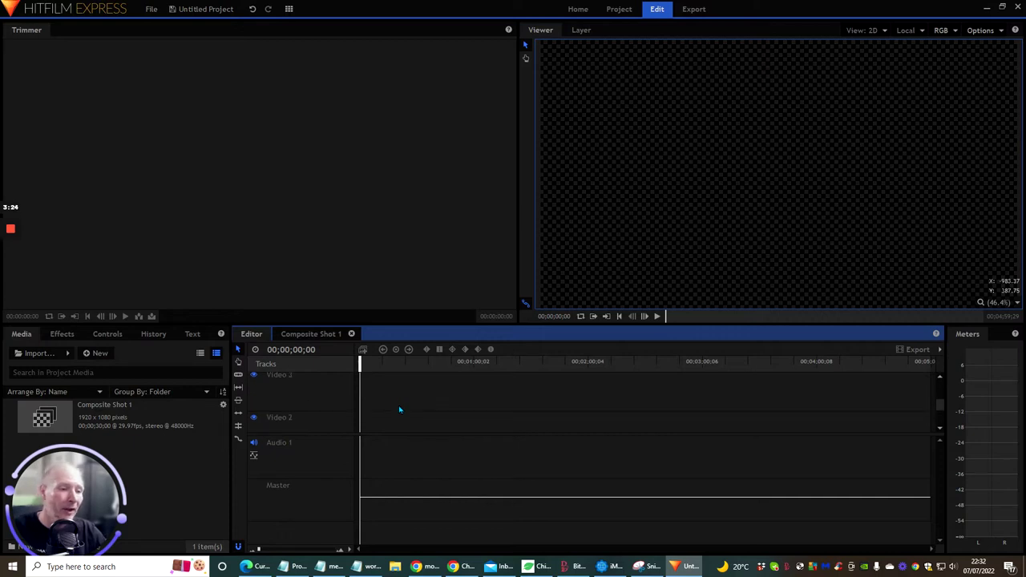
{"action": "scroll", "coordinate": [347, 388], "scroll_direction": "down", "scroll_amount": 2}
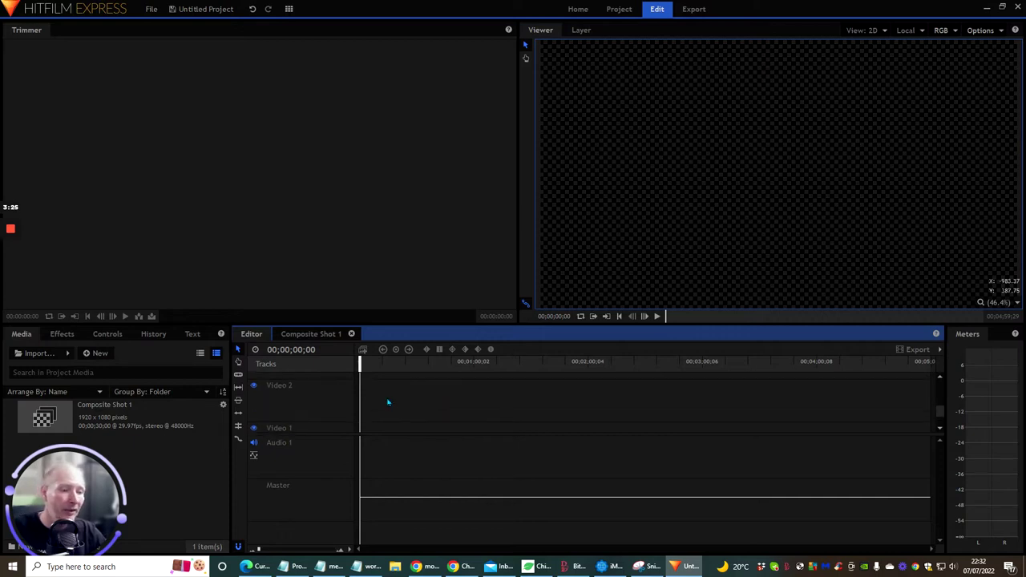
Import the "3 hour setup" video into the project media.
{"action": "left_click", "coordinate": [35, 354]}
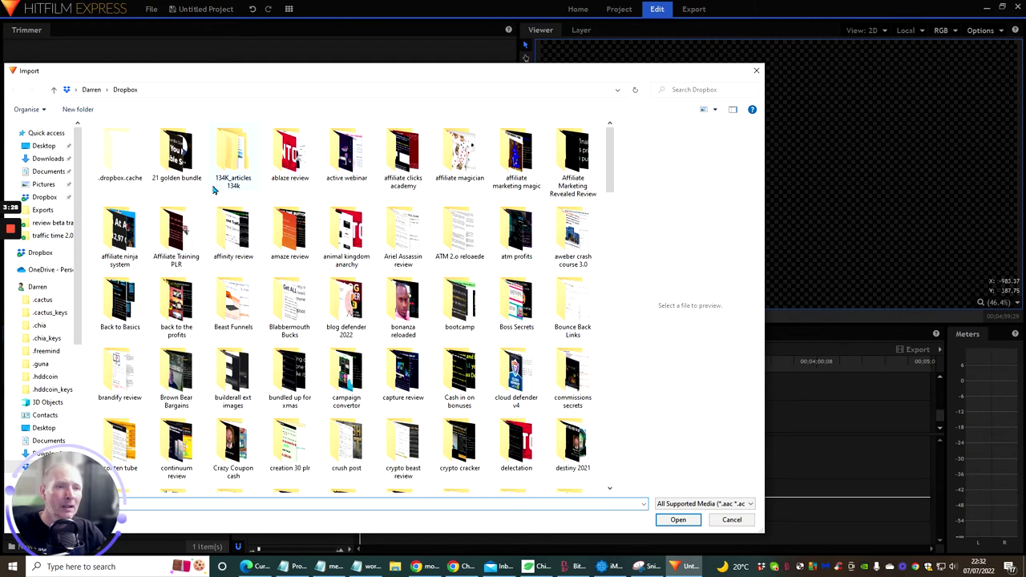
{"action": "left_click", "coordinate": [42, 132]}
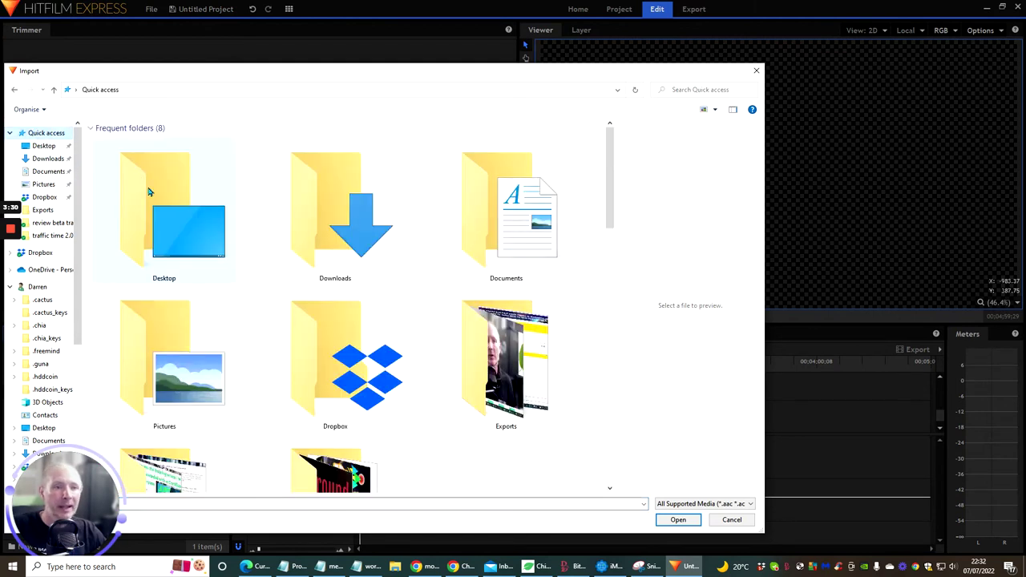
{"action": "scroll", "coordinate": [222, 229], "scroll_direction": "down", "scroll_amount": 10}
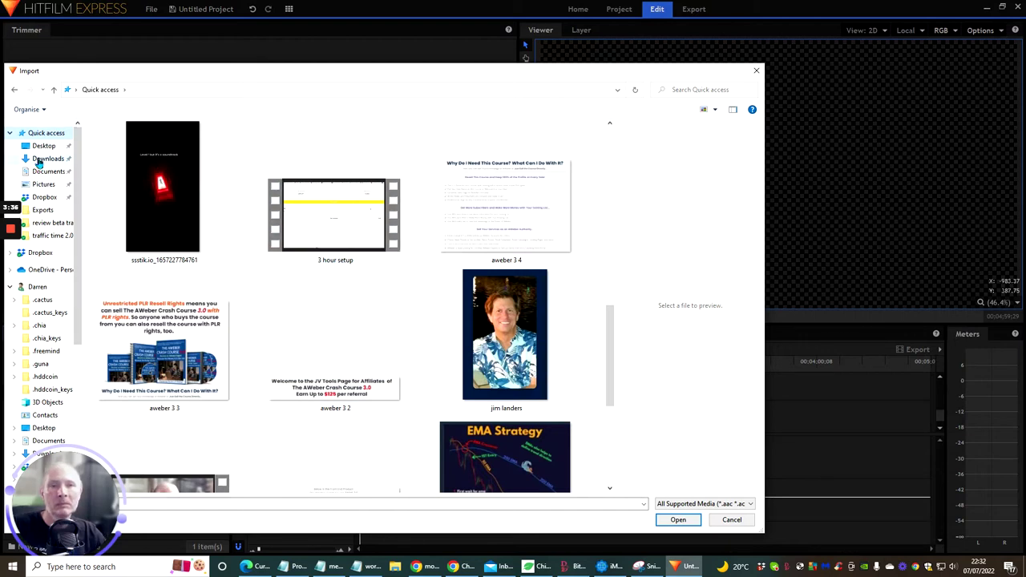
{"action": "left_click", "coordinate": [307, 233]}
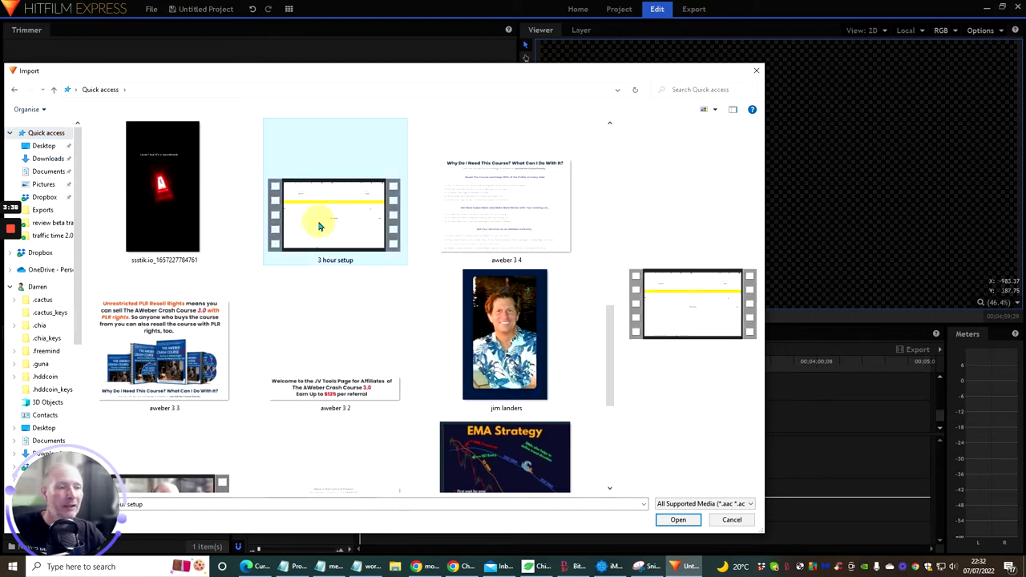
{"action": "left_click", "coordinate": [685, 525]}
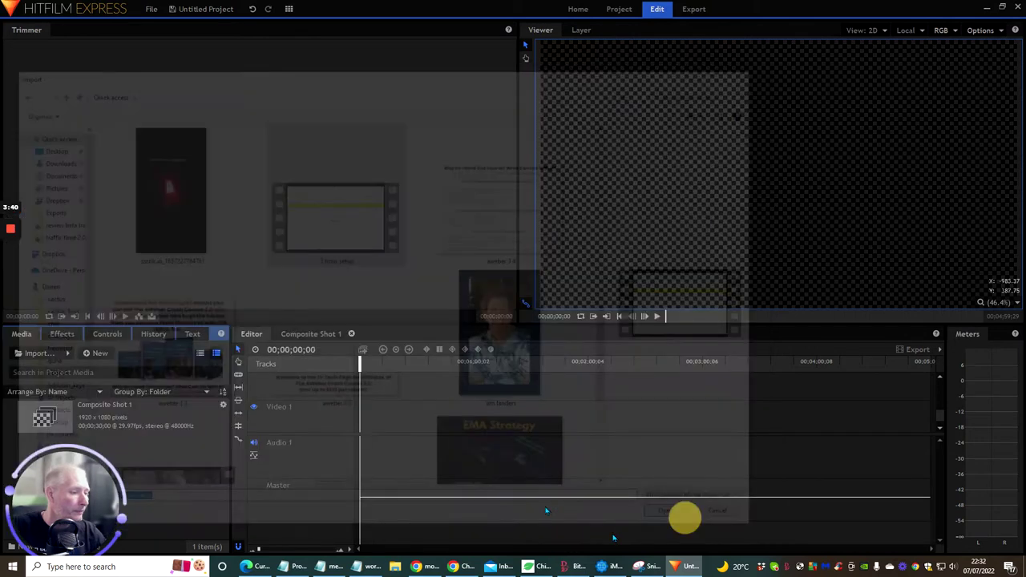
{"action": "left_click", "coordinate": [38, 353]}
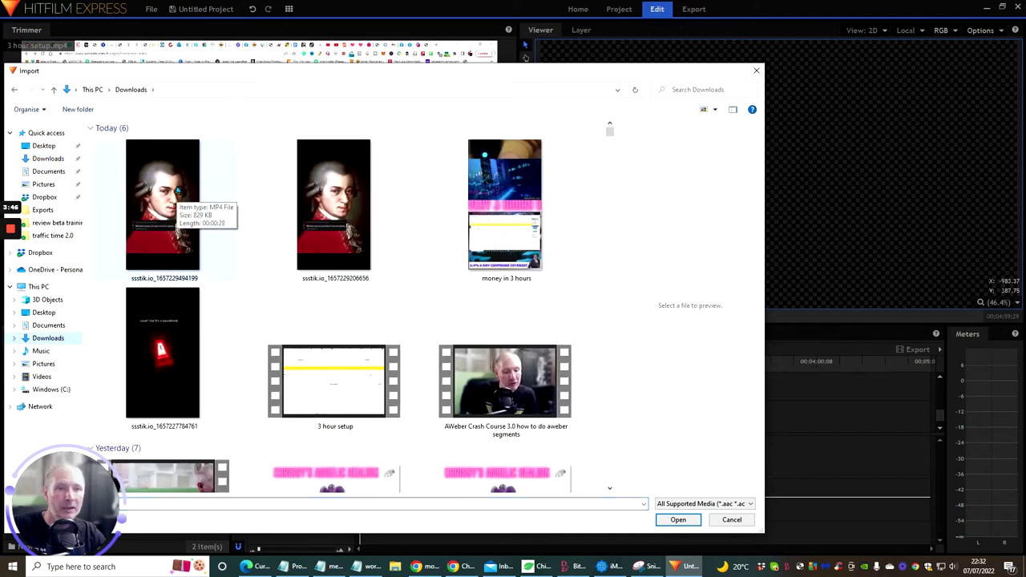
{"action": "left_click", "coordinate": [158, 194]}
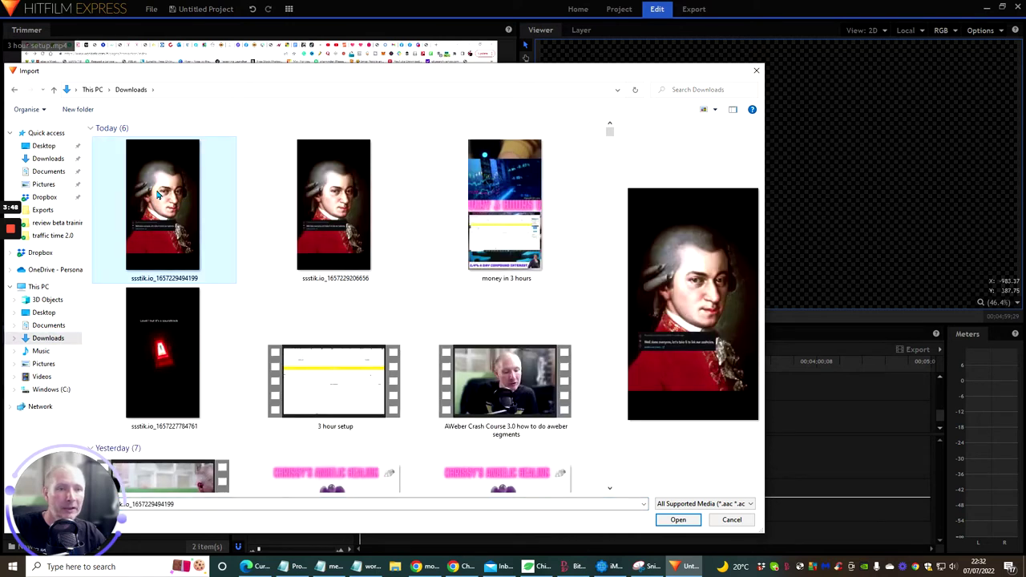
{"action": "left_click", "coordinate": [674, 520]}
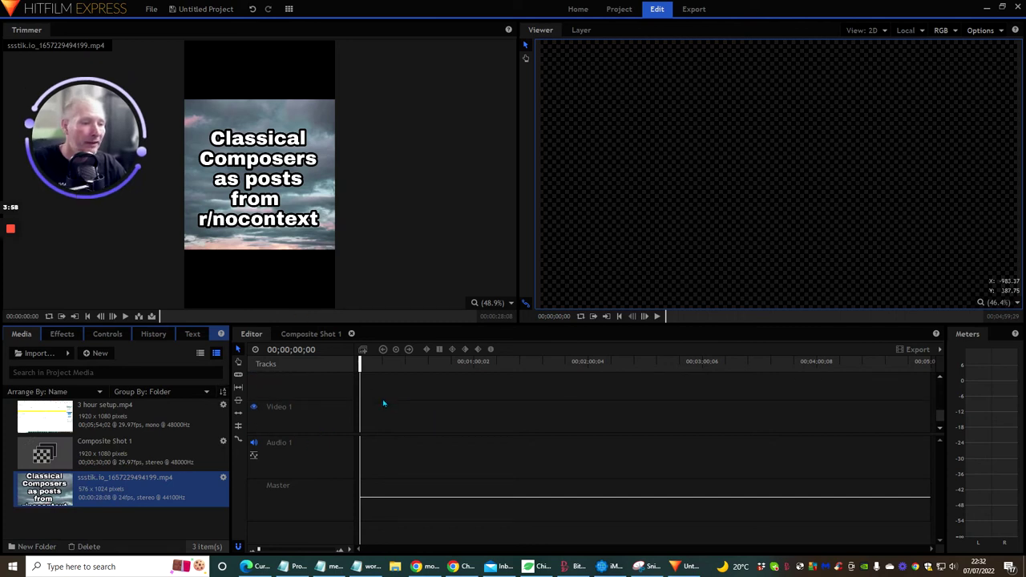
Place the "3 hour setup" video at the start of Video 1 and slice it at 00;05;00;27.
{"action": "left_click_drag", "start_coordinate": [32, 420], "coordinate": [373, 422]}
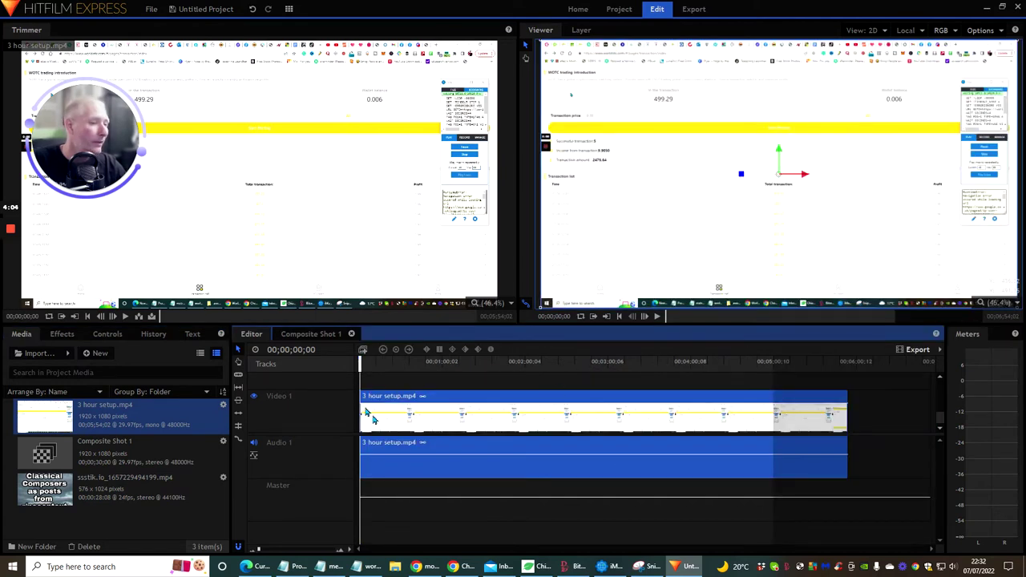
{"action": "left_click_drag", "start_coordinate": [360, 361], "coordinate": [776, 384]}
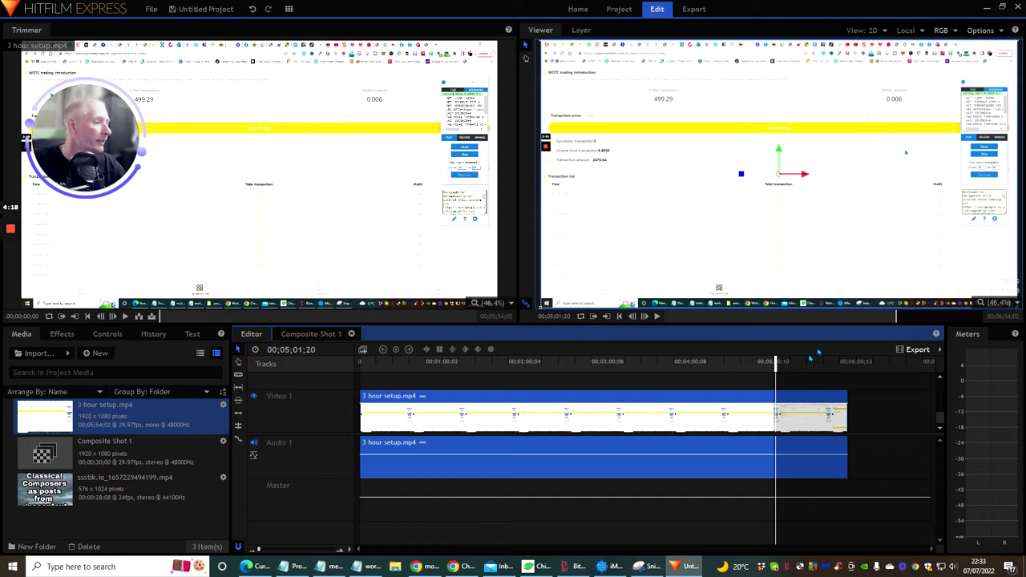
{"action": "left_click_drag", "start_coordinate": [775, 365], "coordinate": [774, 362]}
{"action": "left_click", "coordinate": [238, 374]}
{"action": "left_click", "coordinate": [776, 417]}
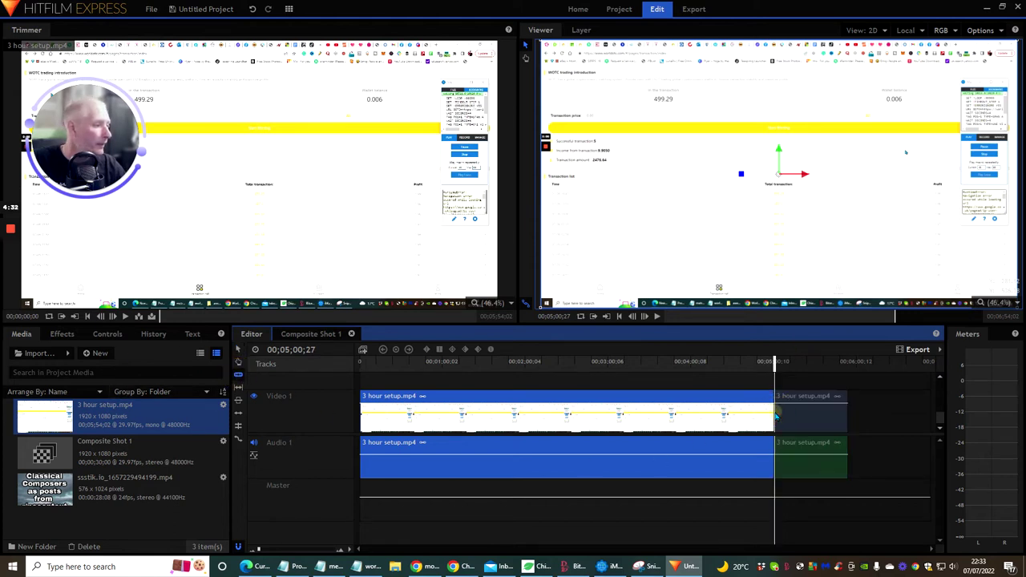
Delete the long first part of the sliced "3 hour setup" clip and move the remaining end part to the timeline start.
{"action": "left_click", "coordinate": [237, 350]}
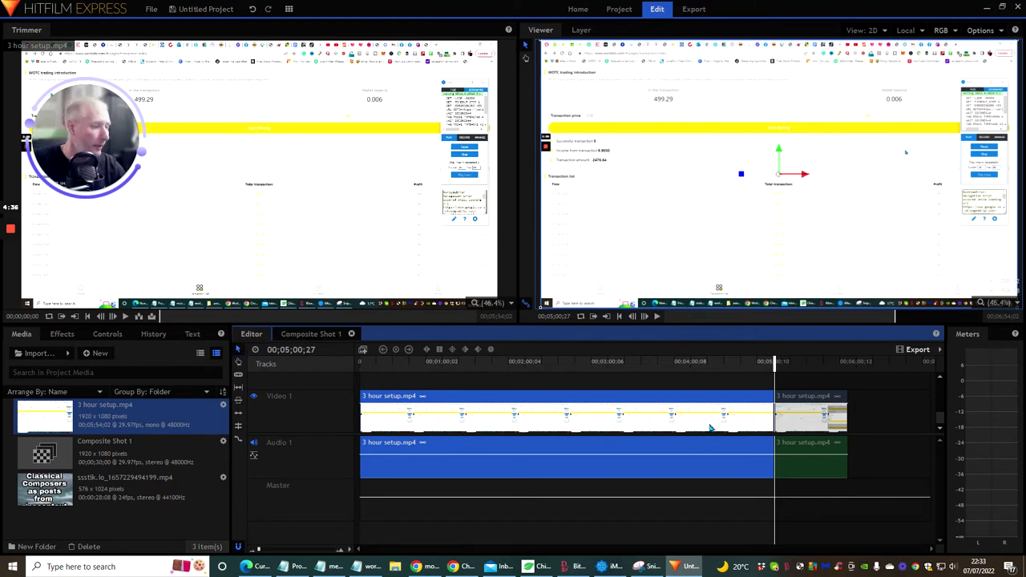
{"action": "key", "text": "Delete"}
{"action": "left_click_drag", "start_coordinate": [774, 369], "coordinate": [284, 394]}
{"action": "left_click_drag", "start_coordinate": [803, 397], "coordinate": [383, 416]}
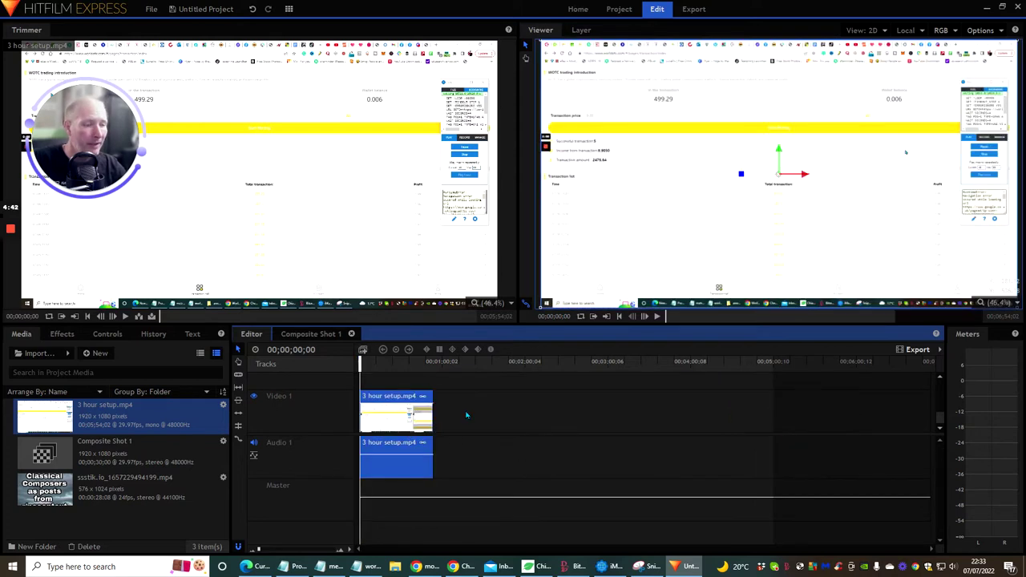
Play the "3 hour setup" clip, slice it at 00;00;36;07 and delete the part after the cut.
{"action": "left_click", "coordinate": [656, 317]}
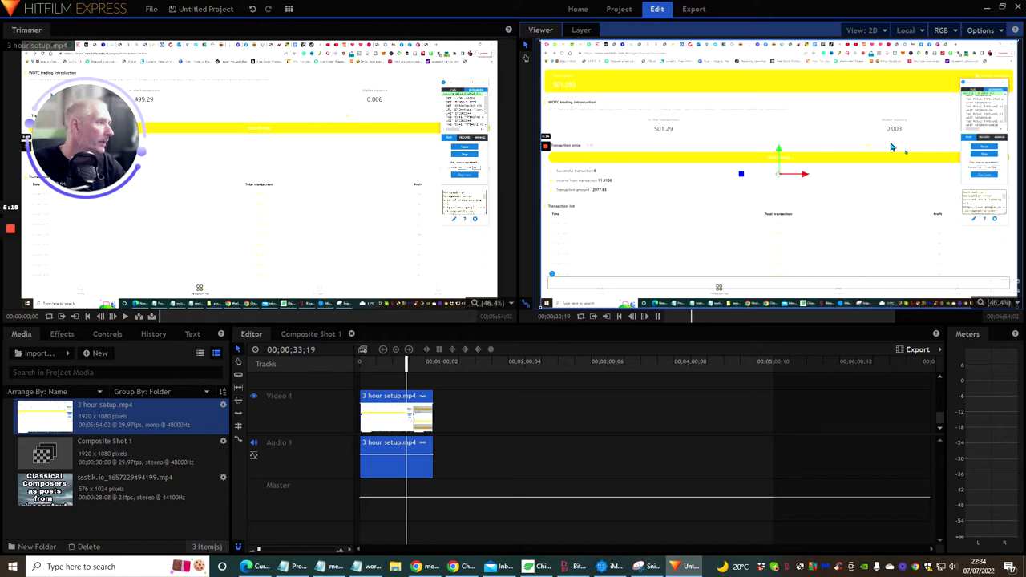
{"action": "left_click", "coordinate": [659, 316]}
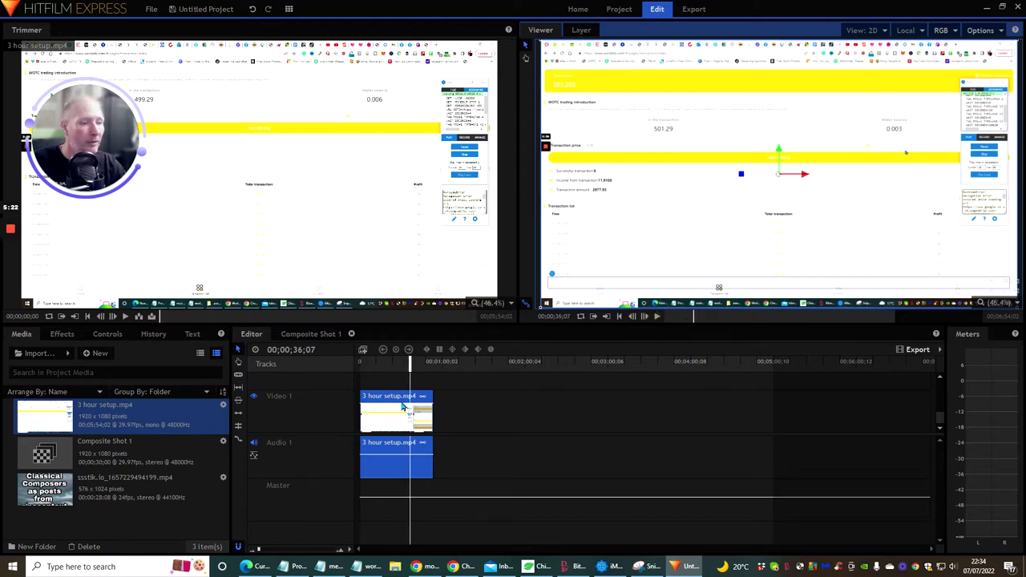
{"action": "left_click", "coordinate": [238, 374]}
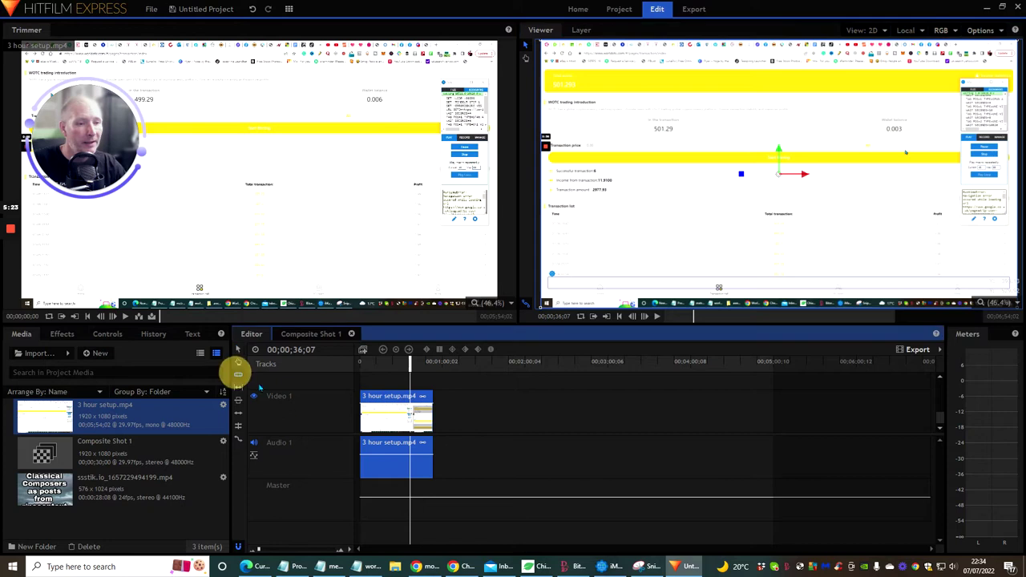
{"action": "left_click", "coordinate": [409, 425]}
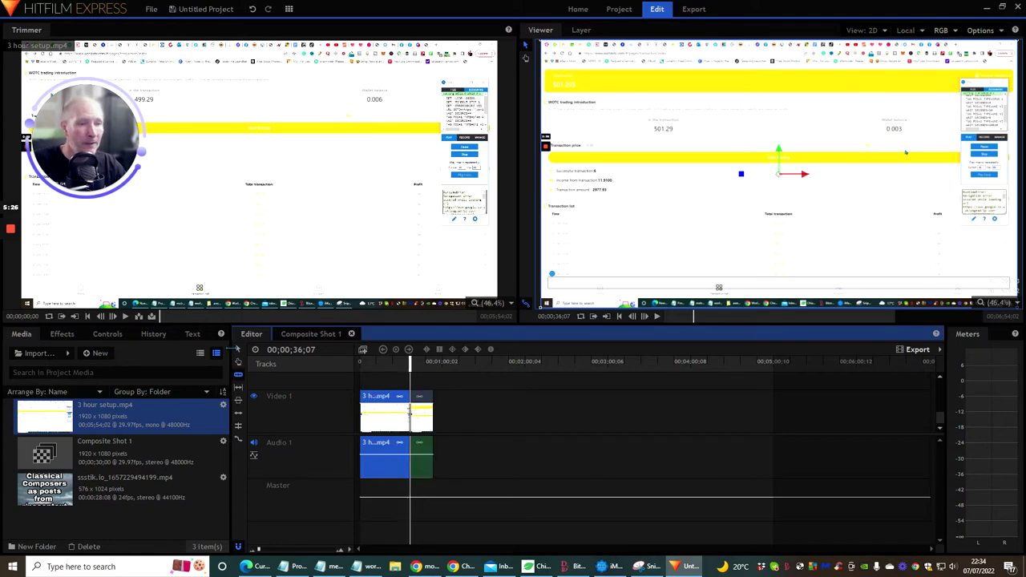
{"action": "left_click", "coordinate": [421, 413]}
{"action": "key", "text": "Delete"}
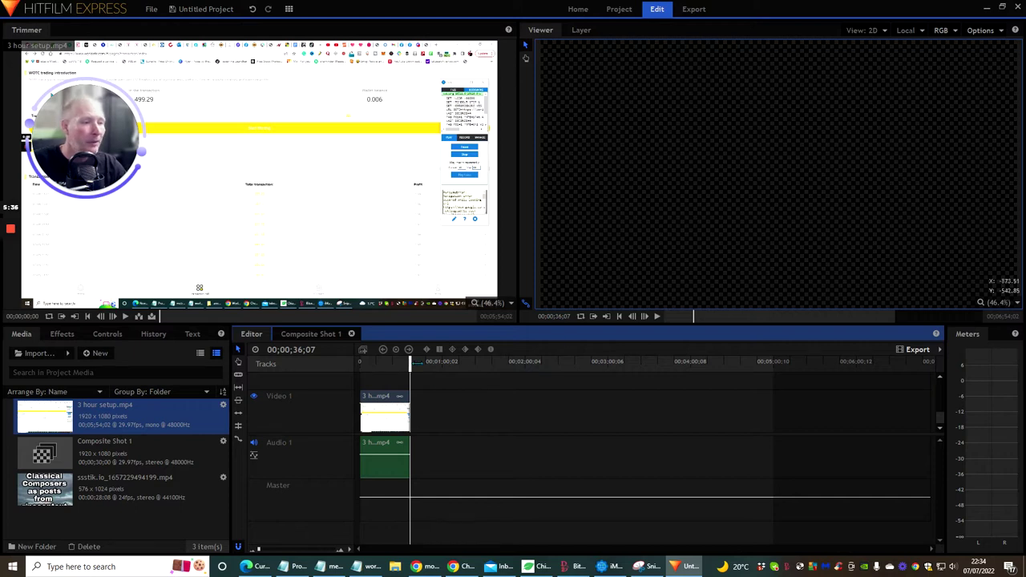
Place the TikTok video at the start of Video 3 and unlink its picture from its audio.
{"action": "left_click_drag", "start_coordinate": [408, 361], "coordinate": [338, 376]}
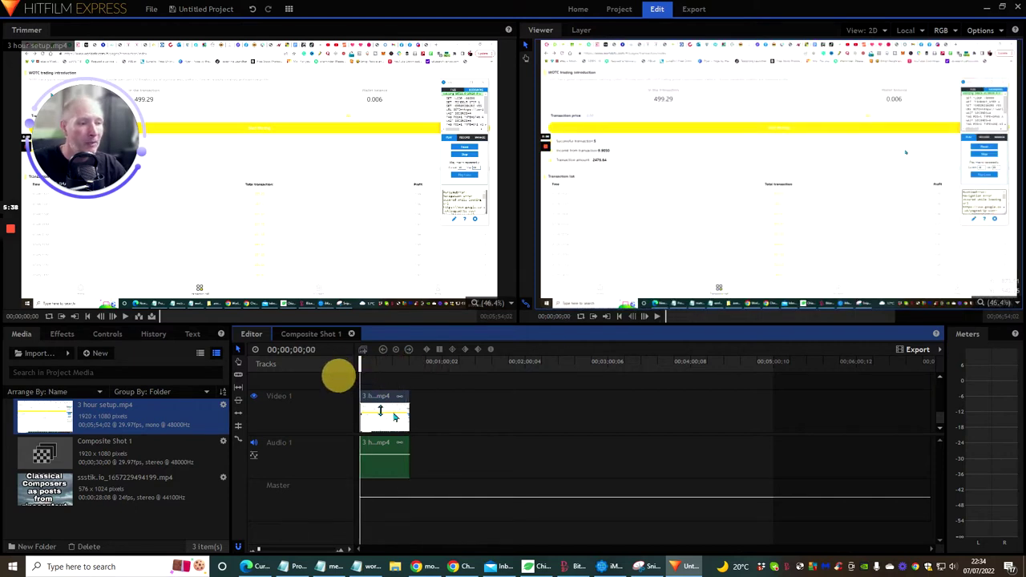
{"action": "scroll", "coordinate": [453, 397], "scroll_direction": "up", "scroll_amount": 2}
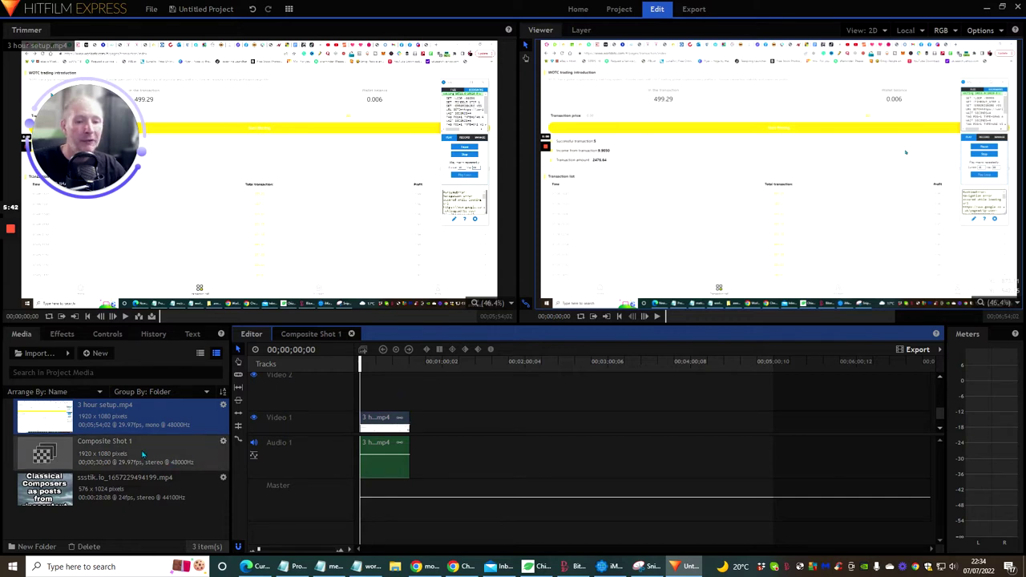
{"action": "left_click_drag", "start_coordinate": [36, 492], "coordinate": [360, 406]}
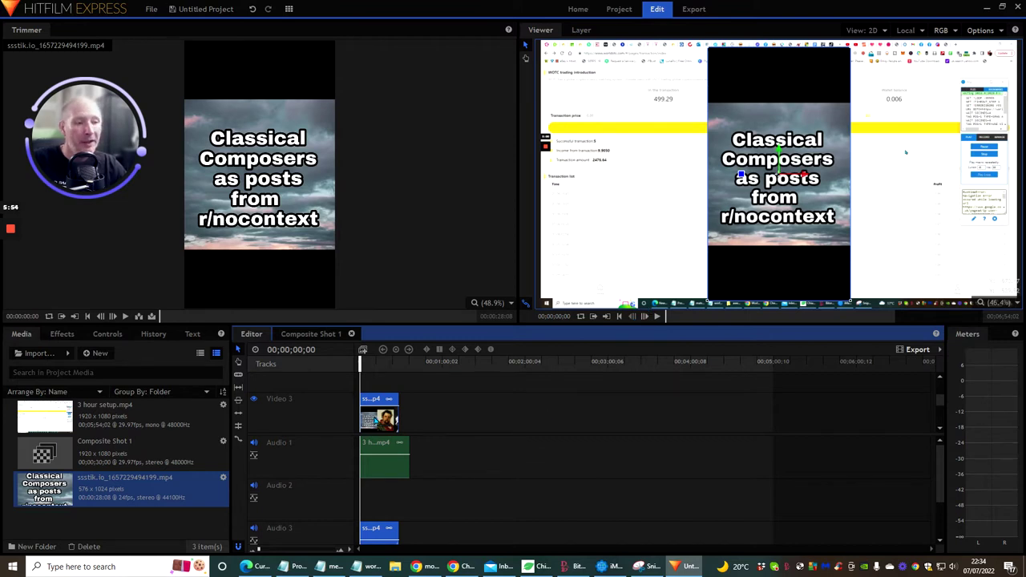
{"action": "right_click", "coordinate": [375, 422]}
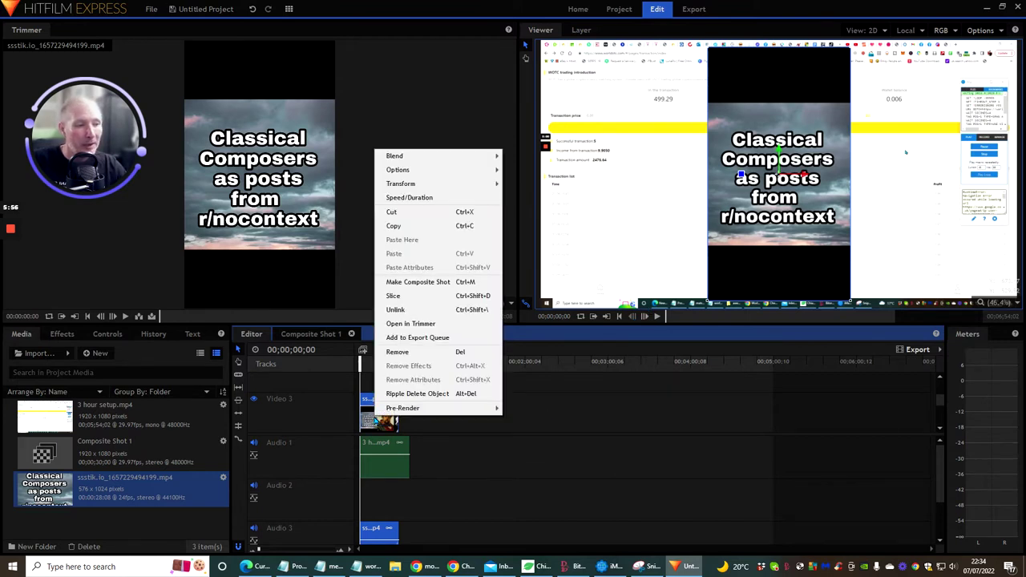
{"action": "left_click", "coordinate": [393, 311]}
{"action": "left_click", "coordinate": [449, 412]}
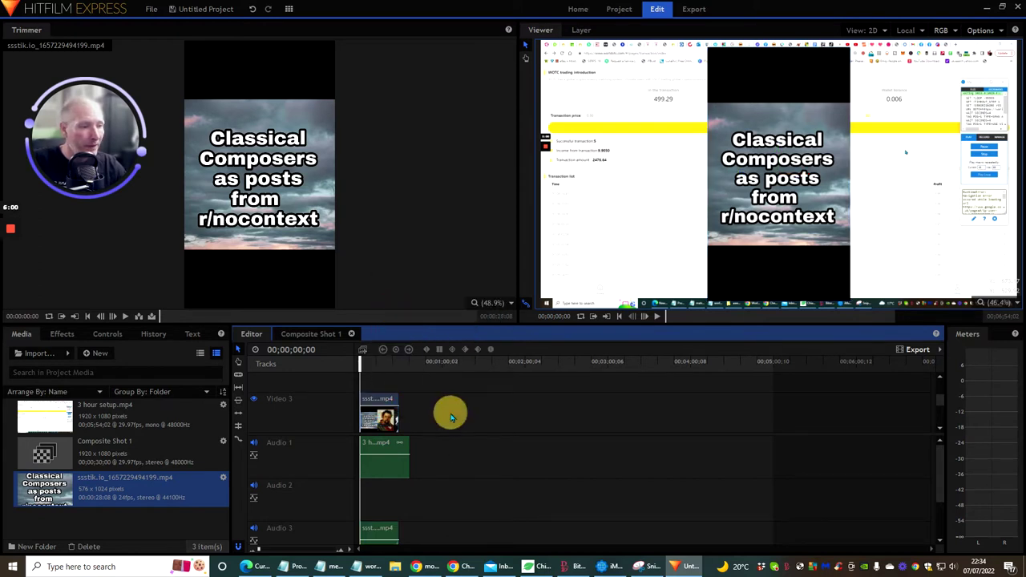
Delete only the TikTok clip's picture from Video 3, keeping its sound on Audio 3 and the "3 hour setup" clip.
{"action": "scroll", "coordinate": [452, 418], "scroll_direction": "down", "scroll_amount": 1}
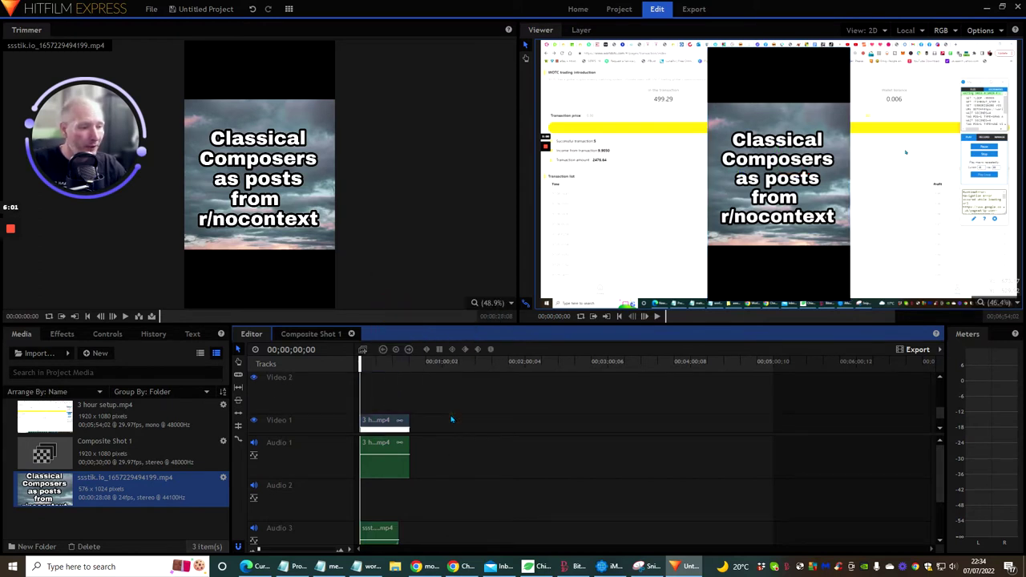
{"action": "left_click", "coordinate": [381, 535]}
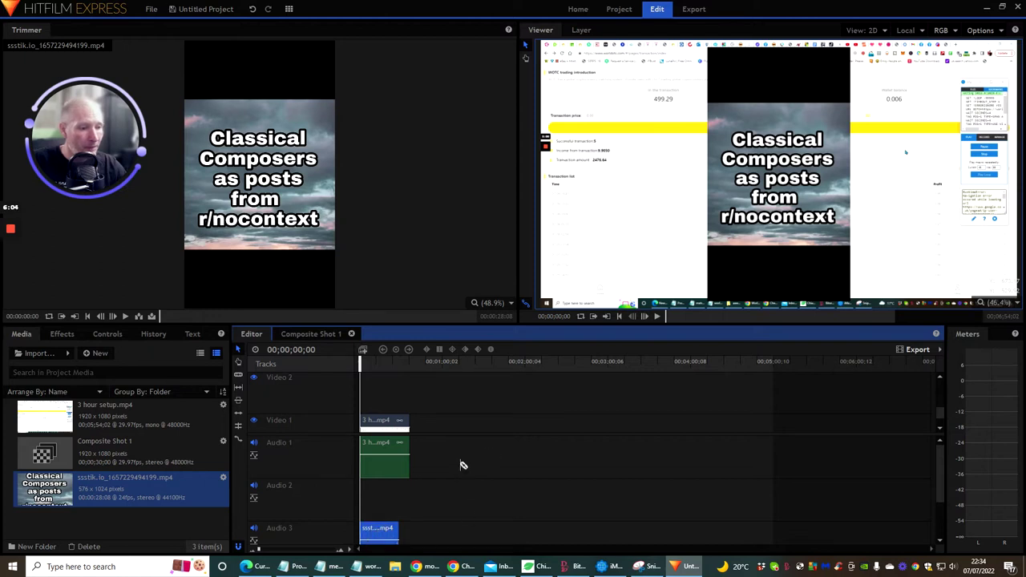
{"action": "scroll", "coordinate": [441, 433], "scroll_direction": "up", "scroll_amount": 1}
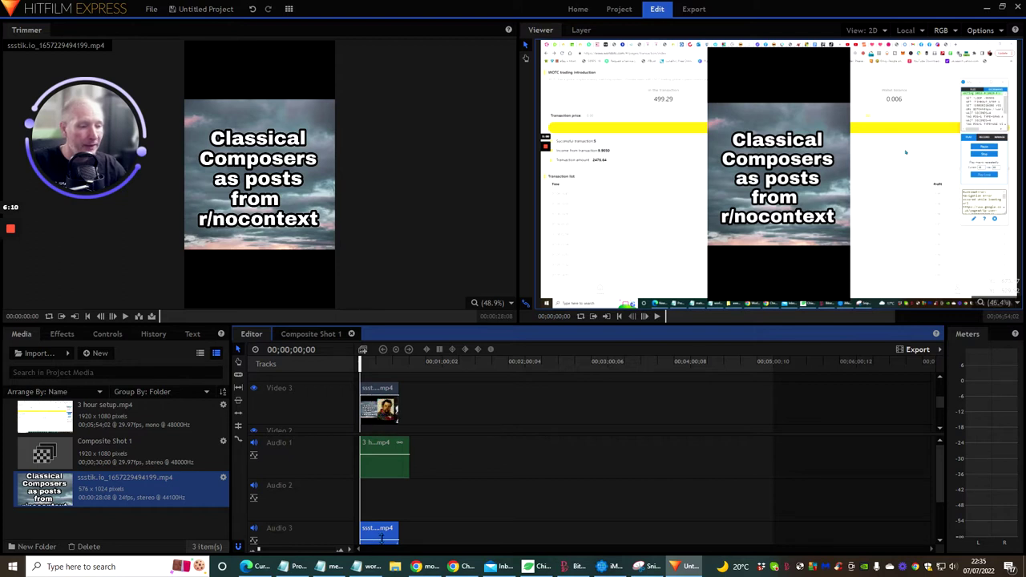
{"action": "left_click_drag", "start_coordinate": [406, 433], "coordinate": [433, 392]}
{"action": "scroll", "coordinate": [433, 392], "scroll_direction": "down", "scroll_amount": 2}
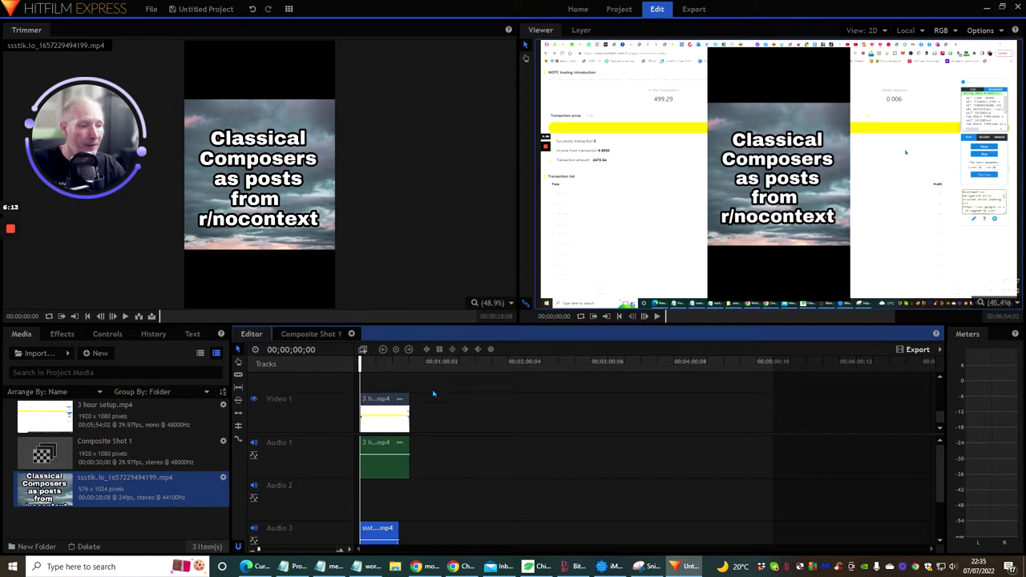
{"action": "left_click", "coordinate": [395, 421]}
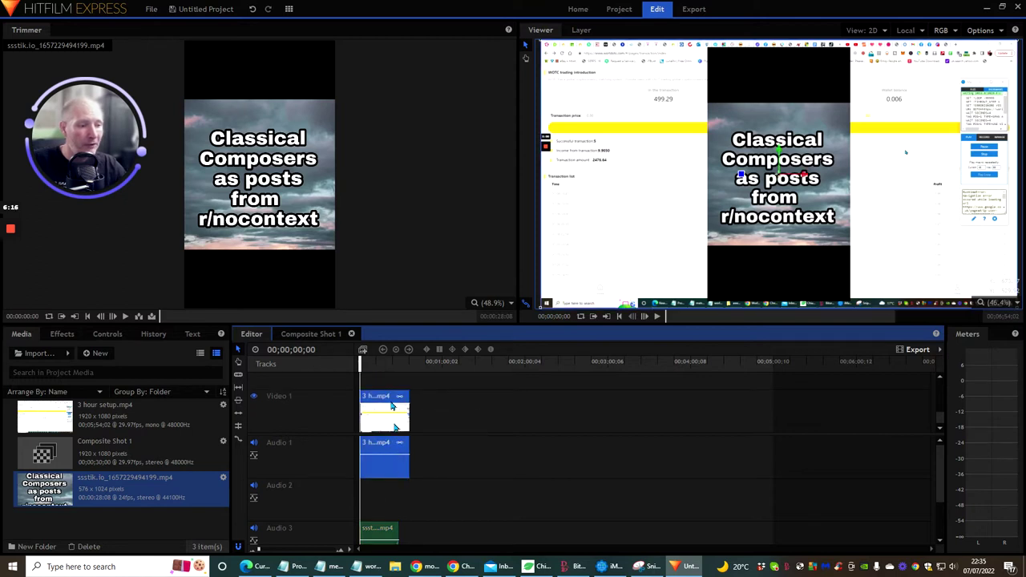
{"action": "left_click", "coordinate": [449, 417]}
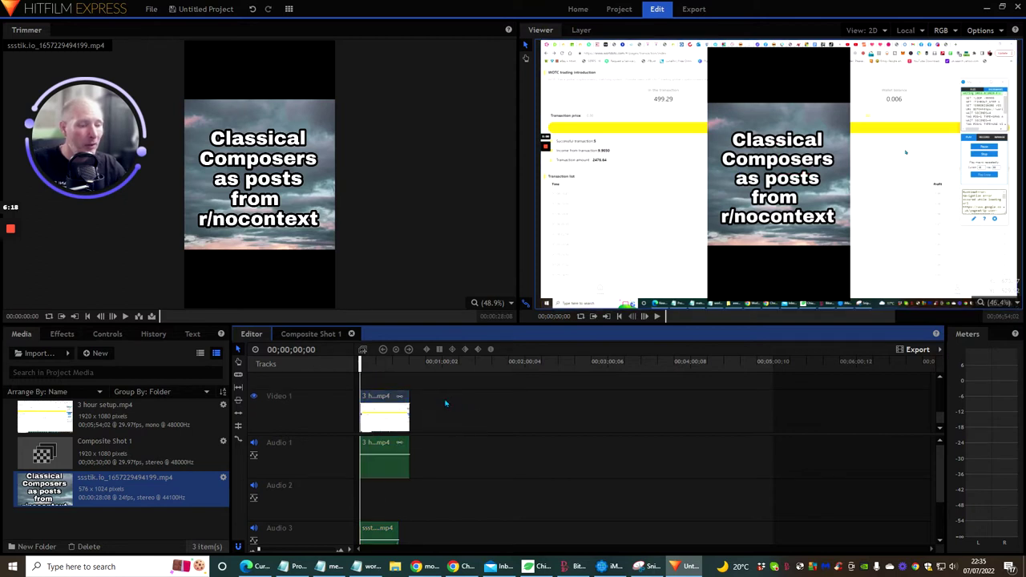
{"action": "scroll", "coordinate": [445, 409], "scroll_direction": "up", "scroll_amount": 2}
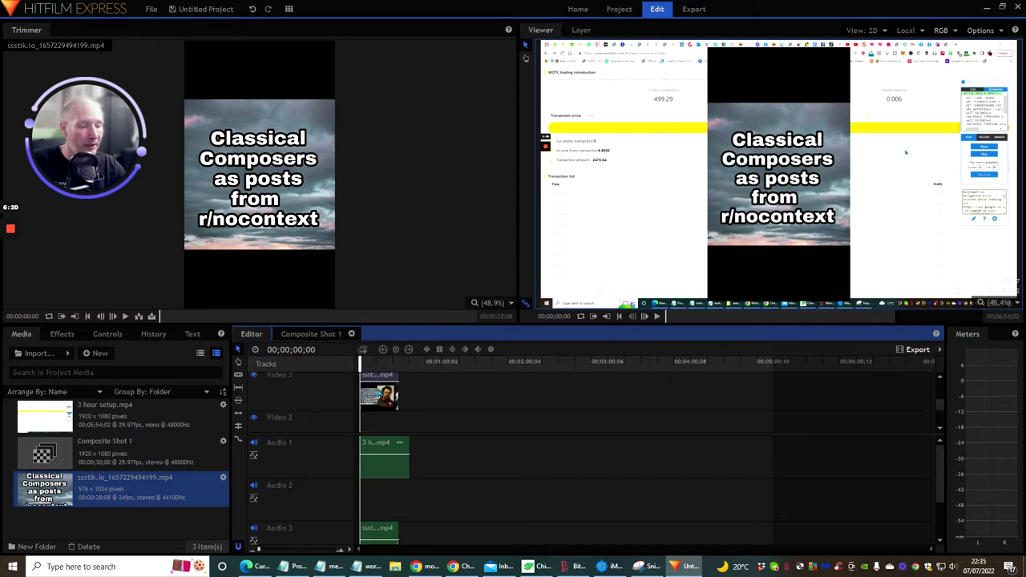
{"action": "left_click", "coordinate": [378, 393]}
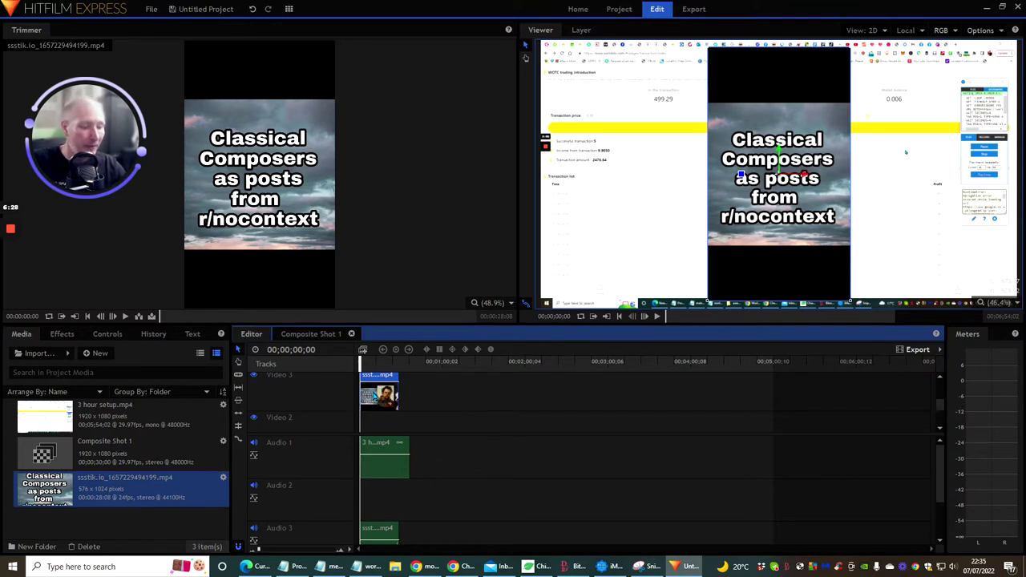
{"action": "key", "text": "Delete"}
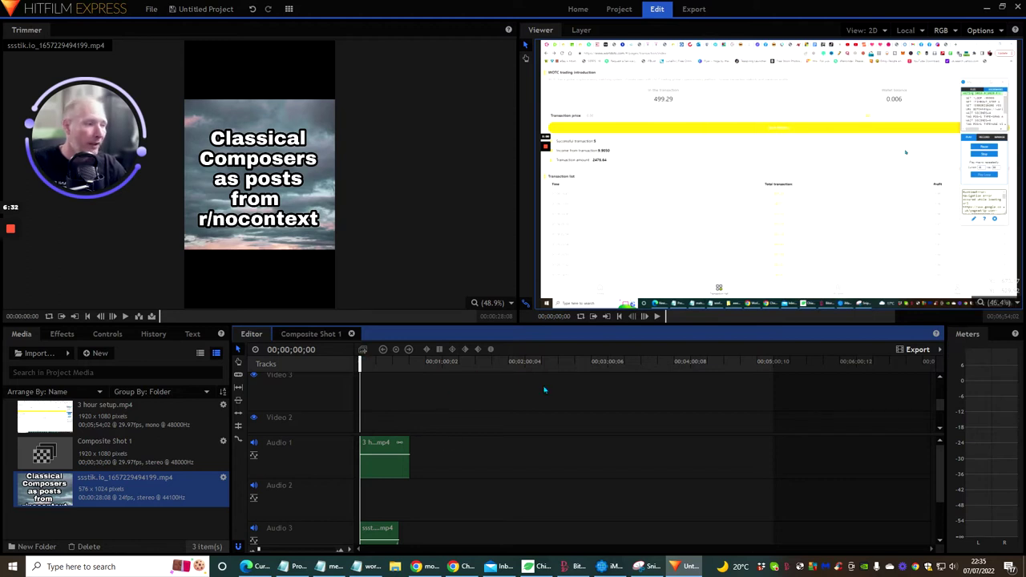
Play the timeline from the start to check the "3 hour setup" clip together with the TikTok audio.
{"action": "left_click", "coordinate": [658, 316]}
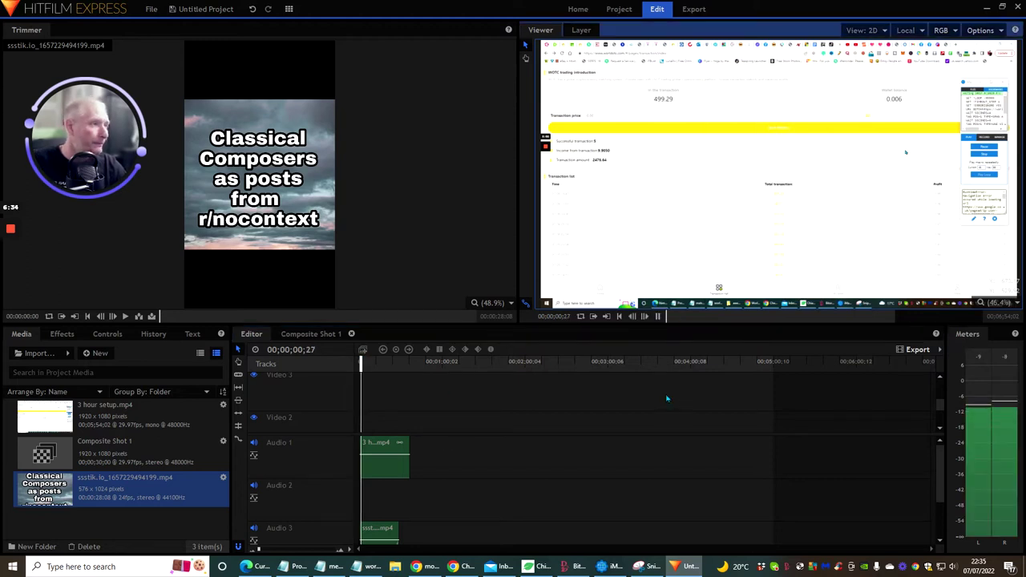
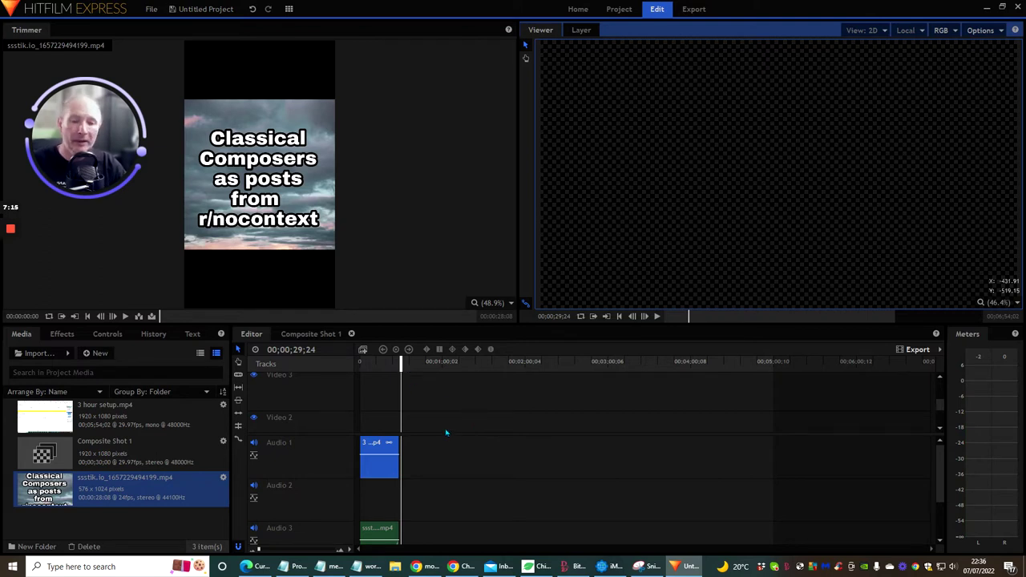
{"action": "left_click_drag", "start_coordinate": [401, 362], "coordinate": [360, 378]}
{"action": "key", "text": "space"}
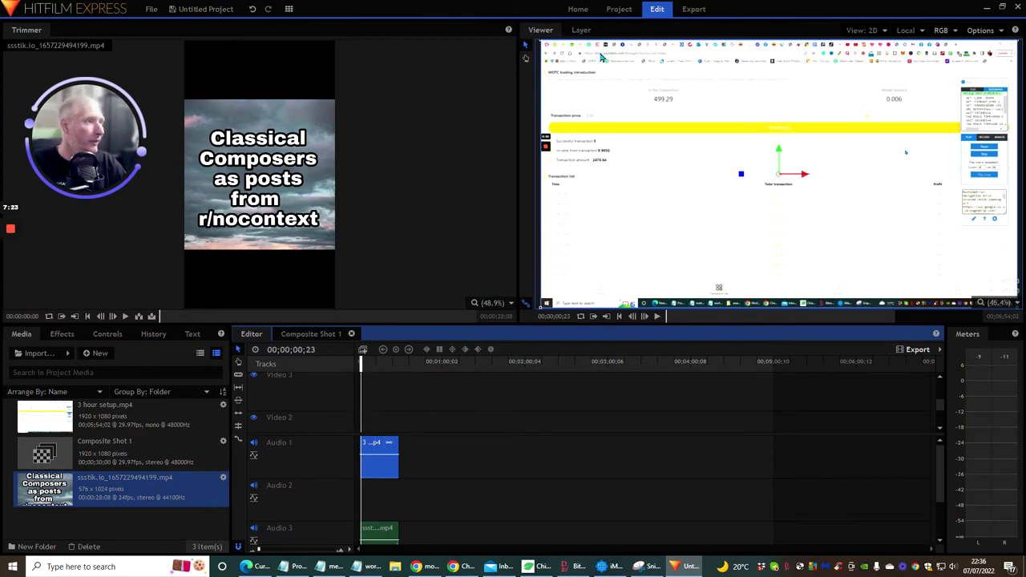
Import the "This is out of this world packed with Value & Benefits" banner image from the Dropbox folder into the project media.
{"action": "left_click", "coordinate": [35, 354]}
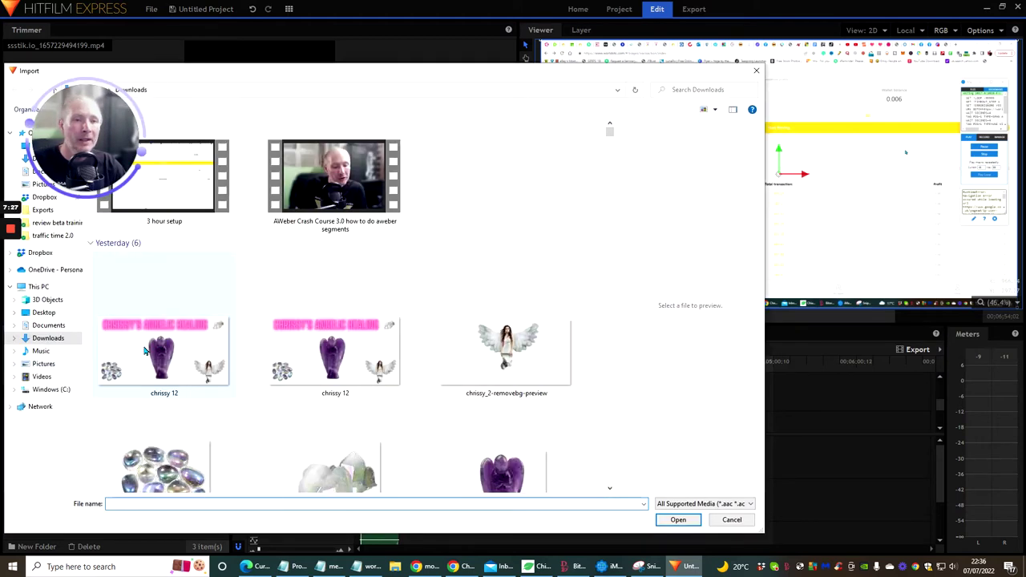
{"action": "left_click", "coordinate": [41, 254]}
{"action": "scroll", "coordinate": [354, 301], "scroll_direction": "down", "scroll_amount": 5}
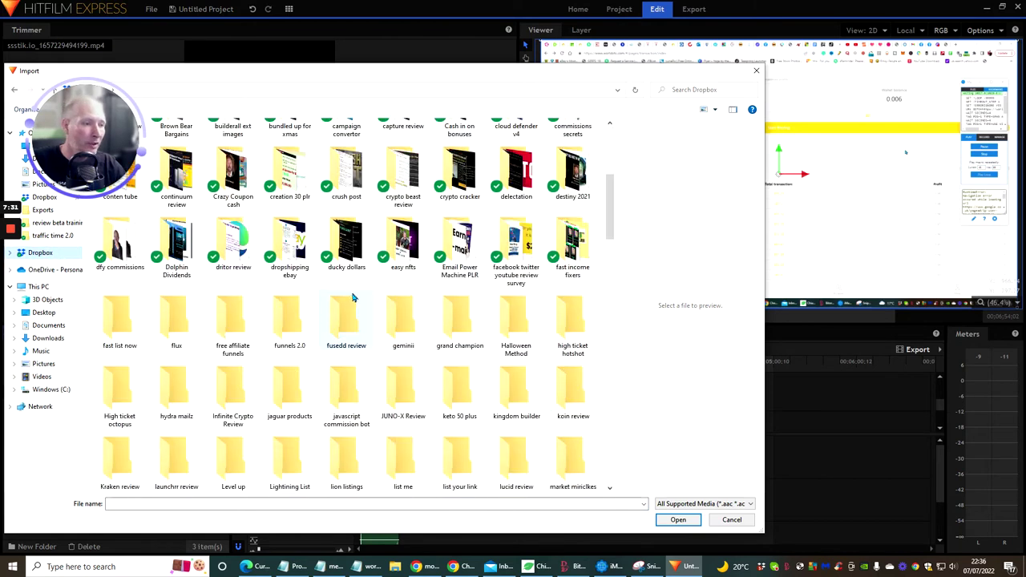
{"action": "scroll", "coordinate": [354, 305], "scroll_direction": "down", "scroll_amount": 15}
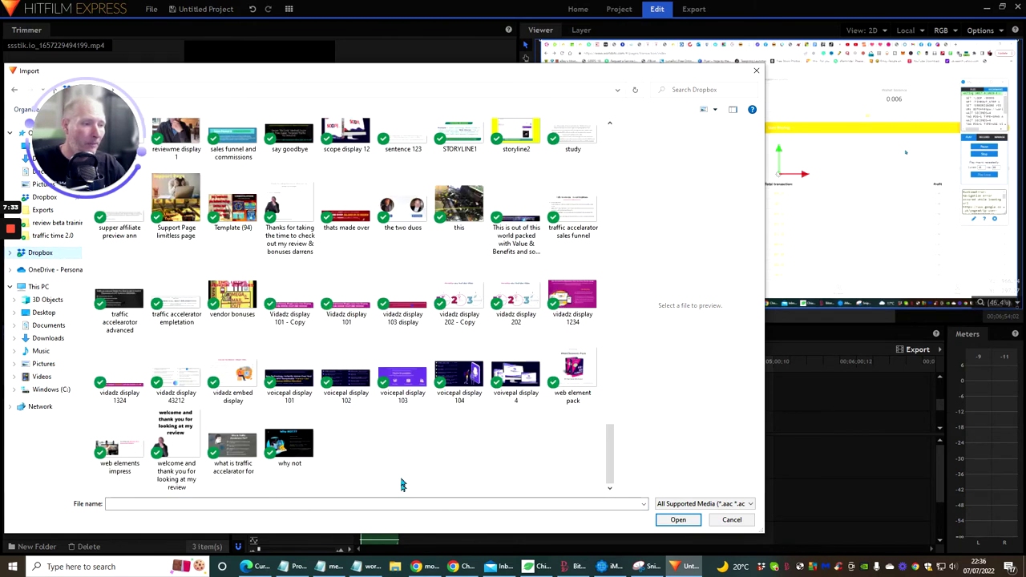
{"action": "left_click", "coordinate": [503, 237]}
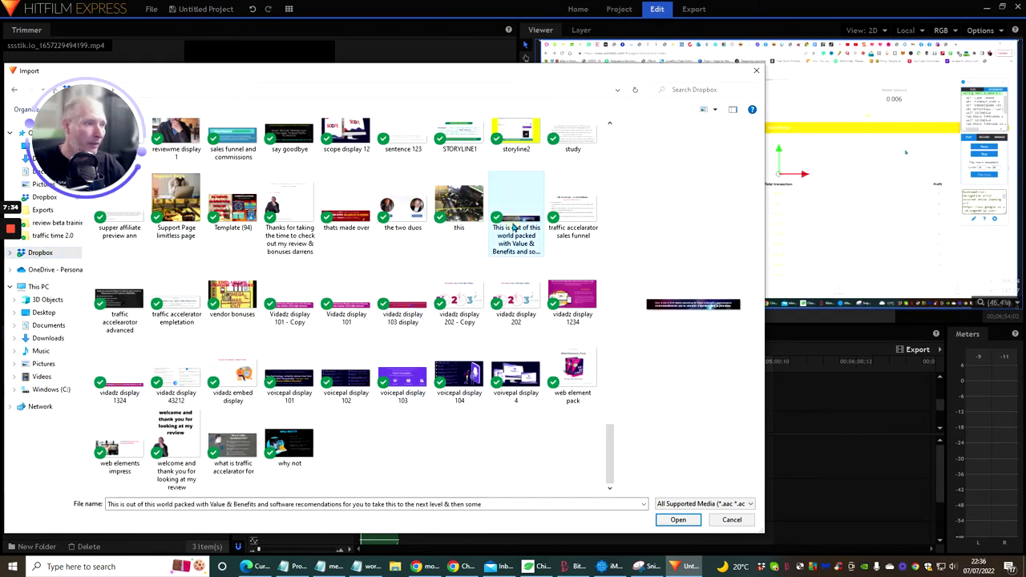
{"action": "left_click", "coordinate": [678, 519]}
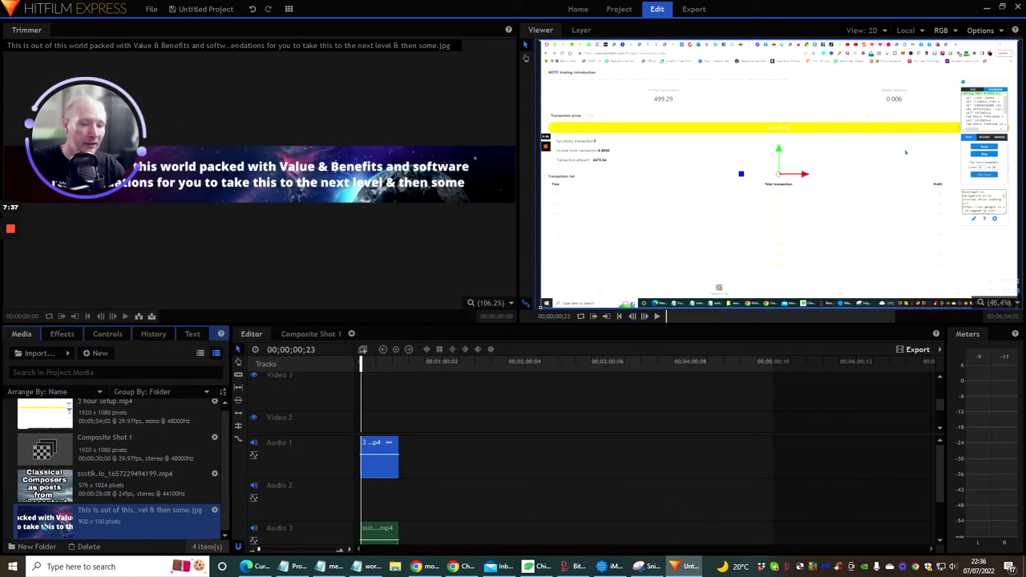
Place the banner image on the track above Video 3 at the timeline start, widen it across the frame and move it to the frame's top edge.
{"action": "left_click_drag", "start_coordinate": [129, 480], "coordinate": [398, 417]}
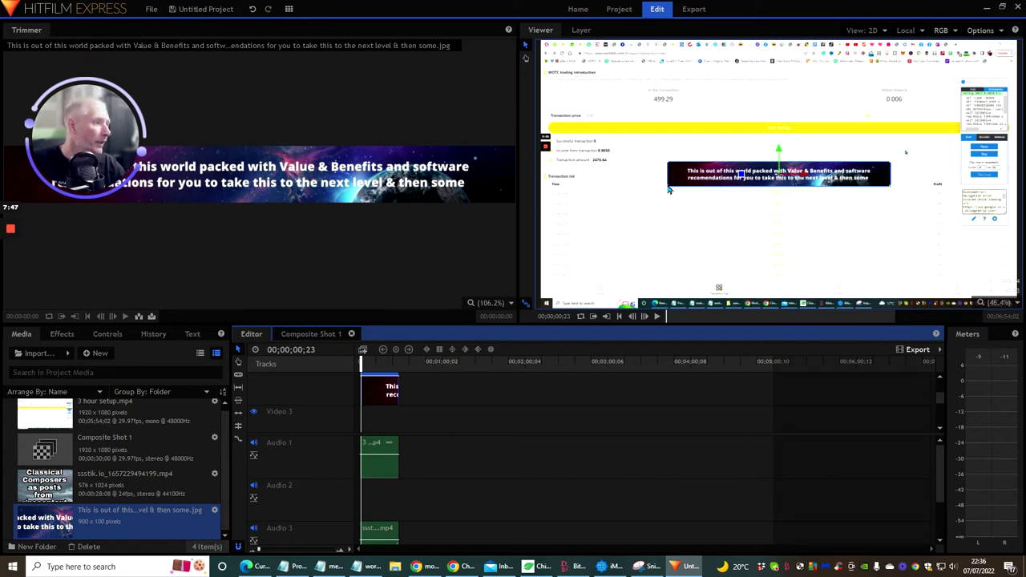
{"action": "left_click_drag", "start_coordinate": [667, 190], "coordinate": [510, 190]}
{"action": "left_click_drag", "start_coordinate": [709, 184], "coordinate": [719, 61]}
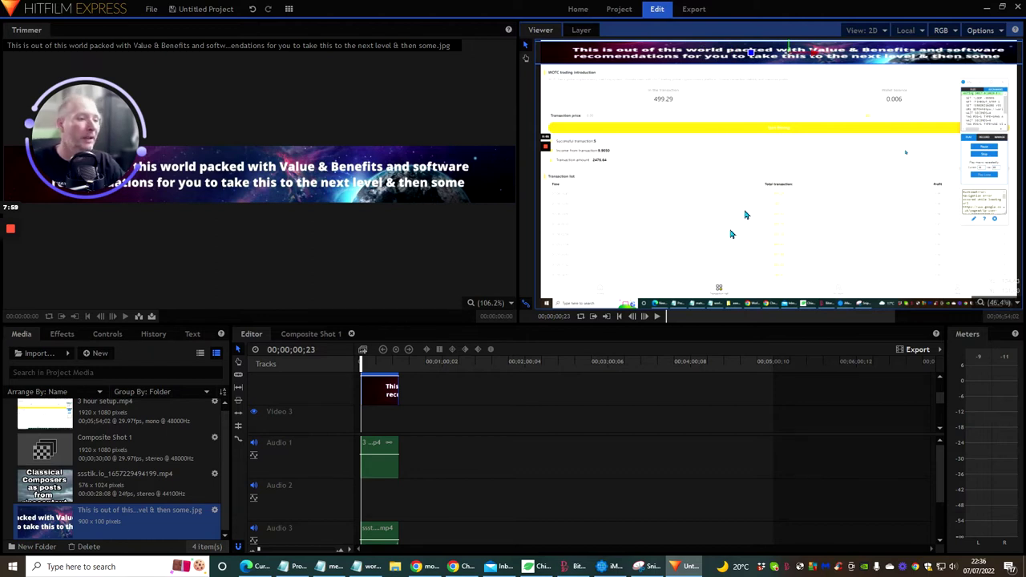
Play the timeline to check the banner over the video, including the last seconds where the clips end.
{"action": "left_click", "coordinate": [657, 317]}
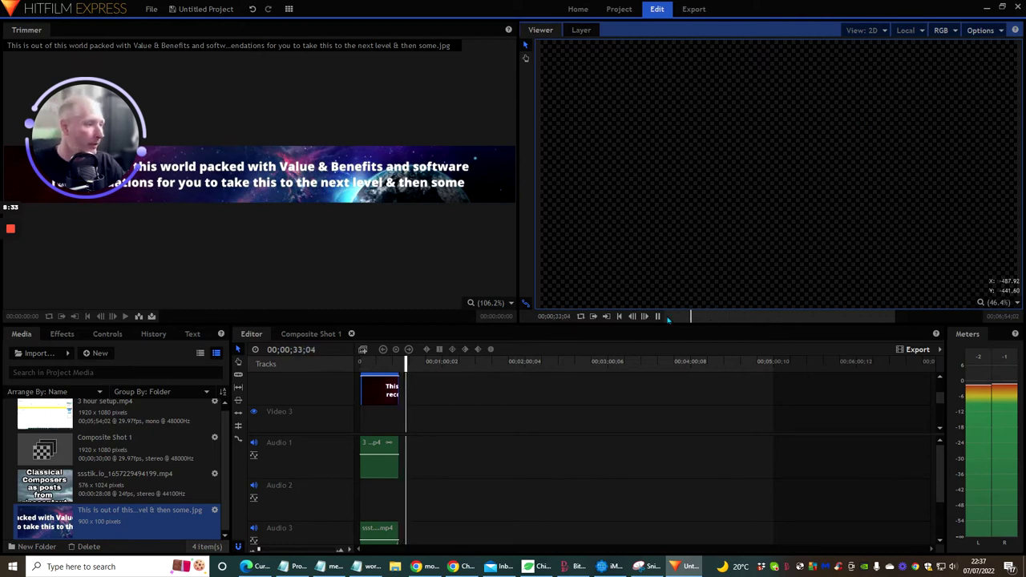
{"action": "key", "text": "space"}
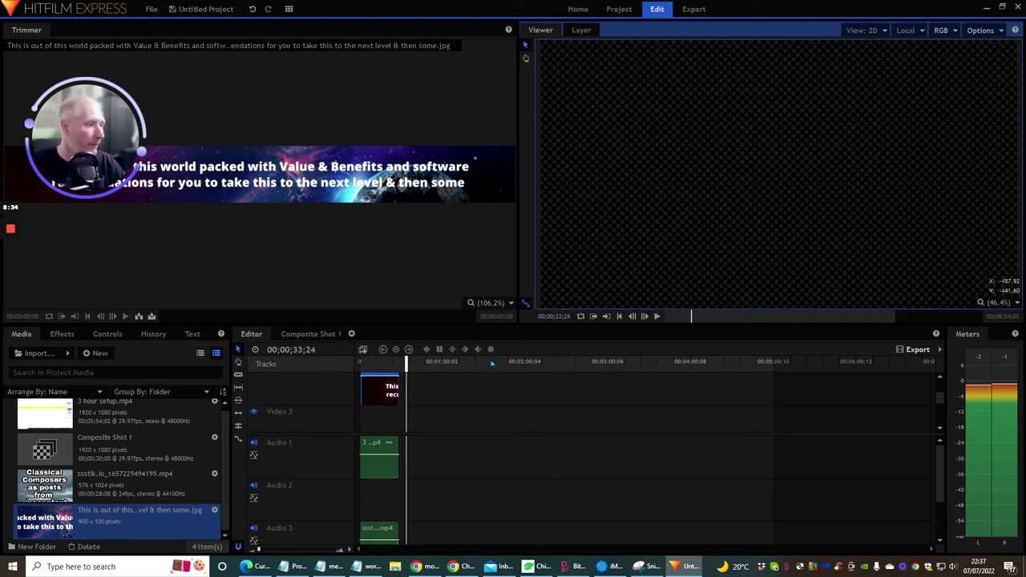
{"action": "left_click", "coordinate": [396, 362]}
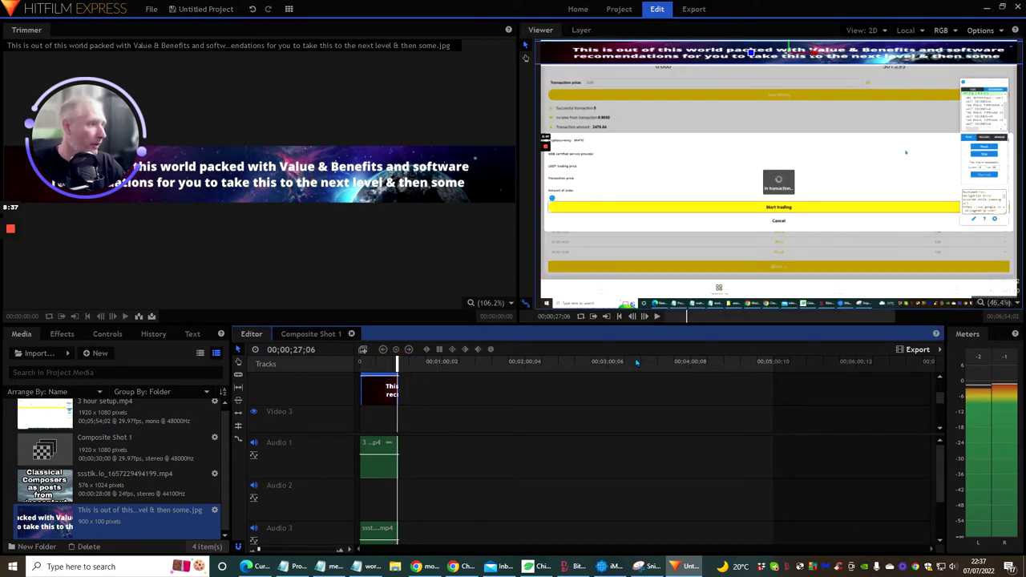
{"action": "left_click", "coordinate": [657, 316]}
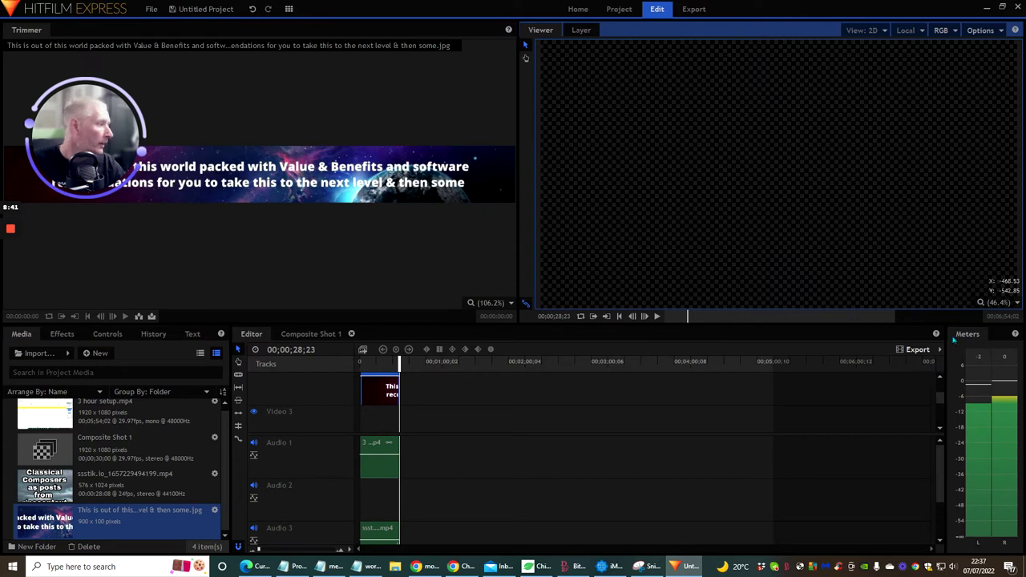
Add the timeline's contents to the export queue.
{"action": "left_click", "coordinate": [918, 350]}
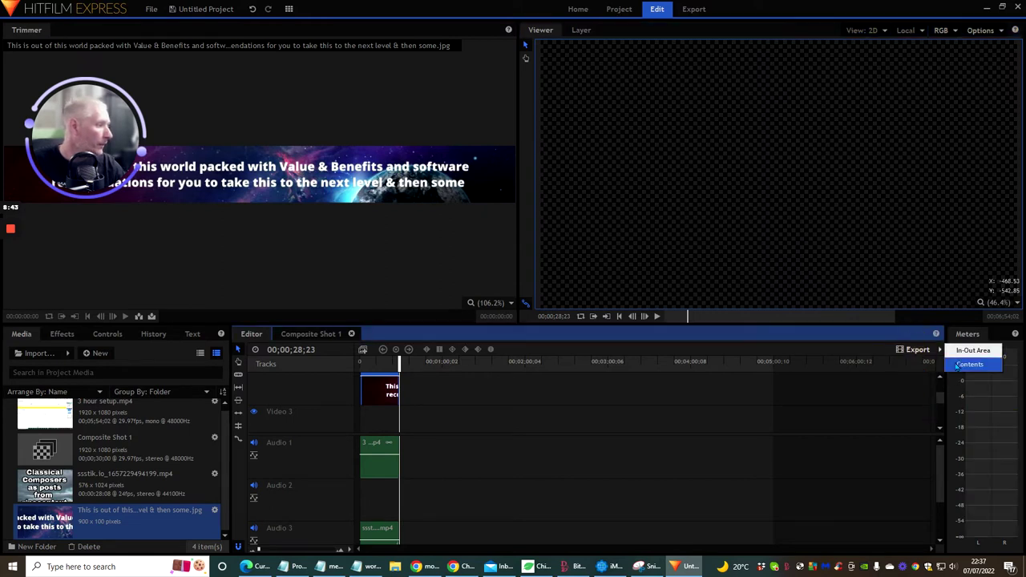
{"action": "left_click", "coordinate": [960, 371]}
{"action": "left_click", "coordinate": [525, 311]}
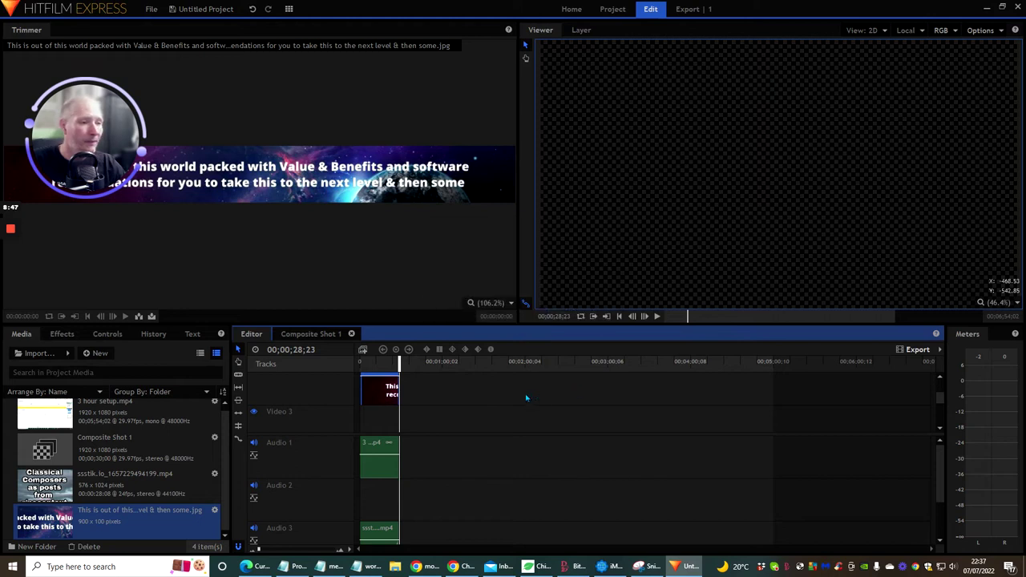
Set the queued task's output file name to "master copy 3 hour fantasia" in the Exports folder.
{"action": "scroll", "coordinate": [493, 400], "scroll_direction": "down", "scroll_amount": 5}
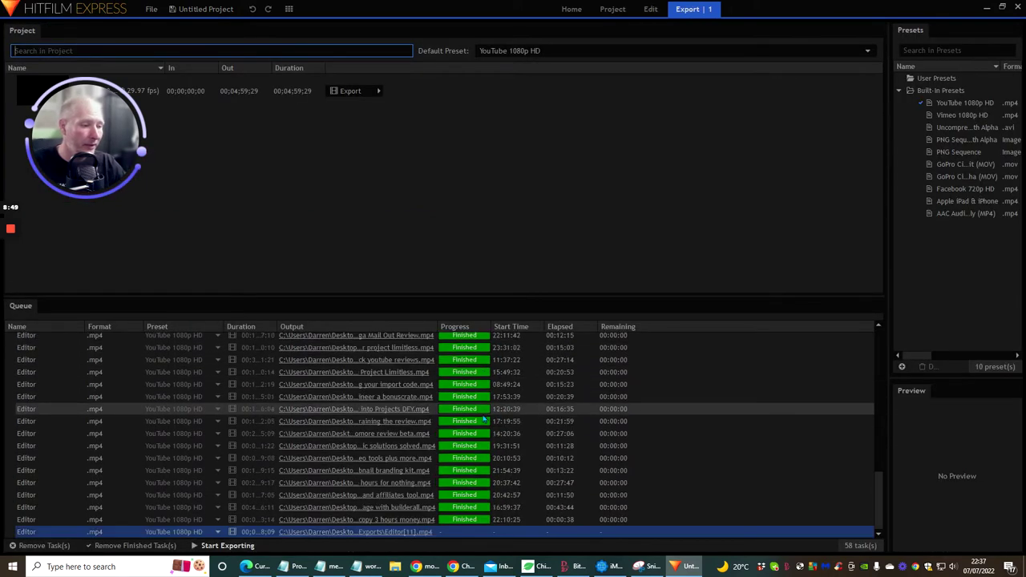
{"action": "right_click", "coordinate": [439, 534]}
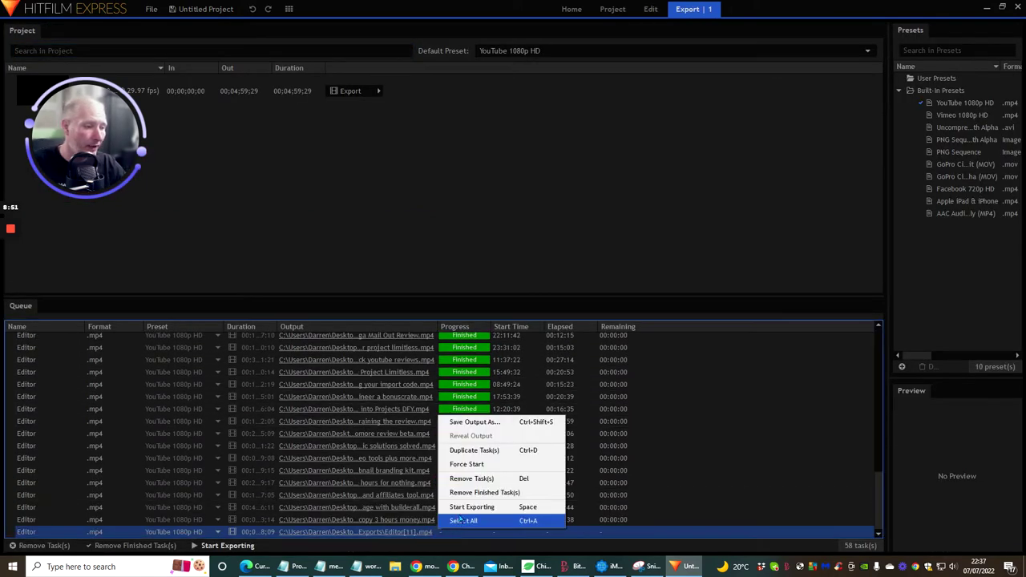
{"action": "left_click", "coordinate": [473, 423]}
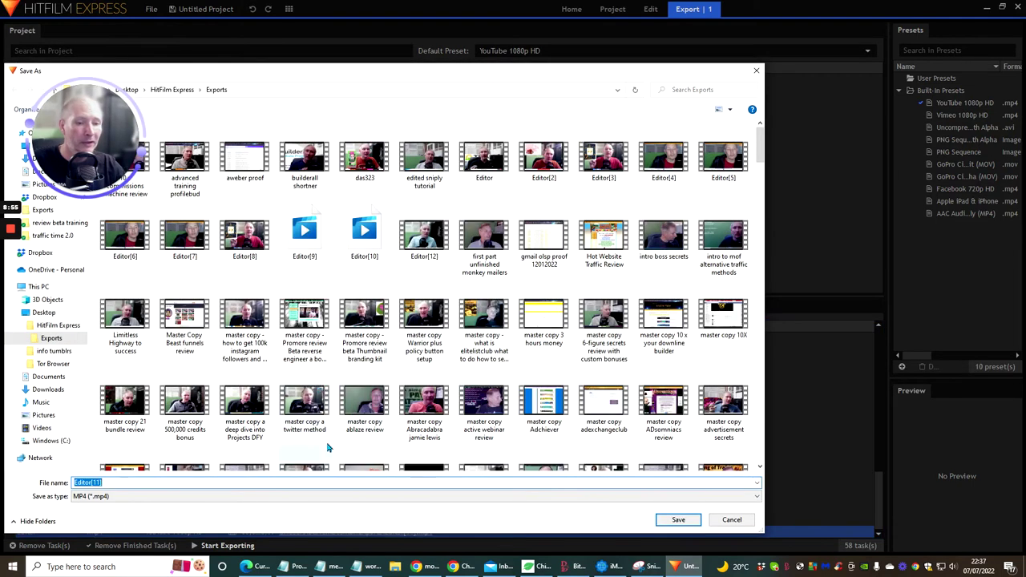
{"action": "type", "text": "master copy"}
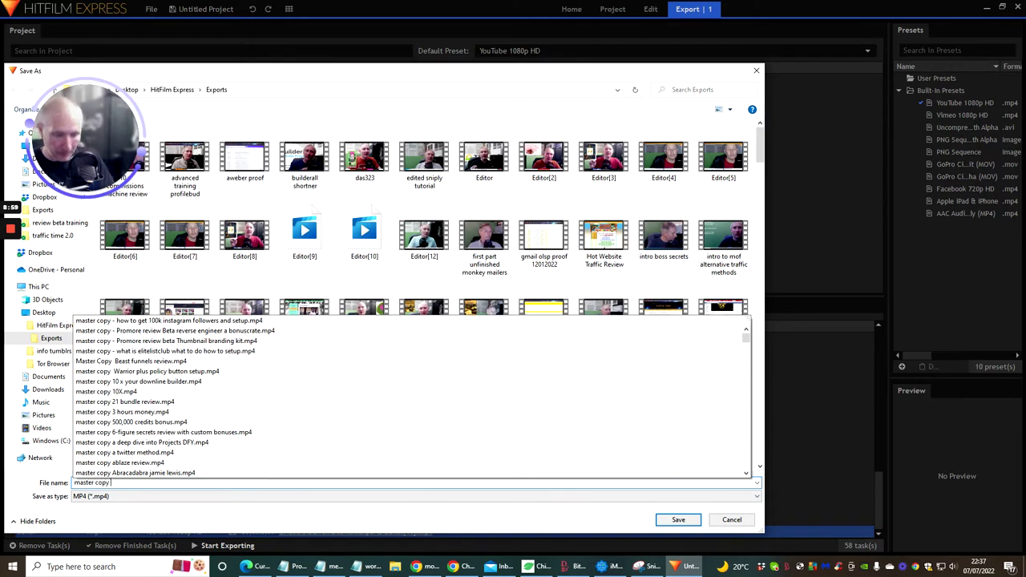
{"action": "type", "text": " 3 hour fantasia"}
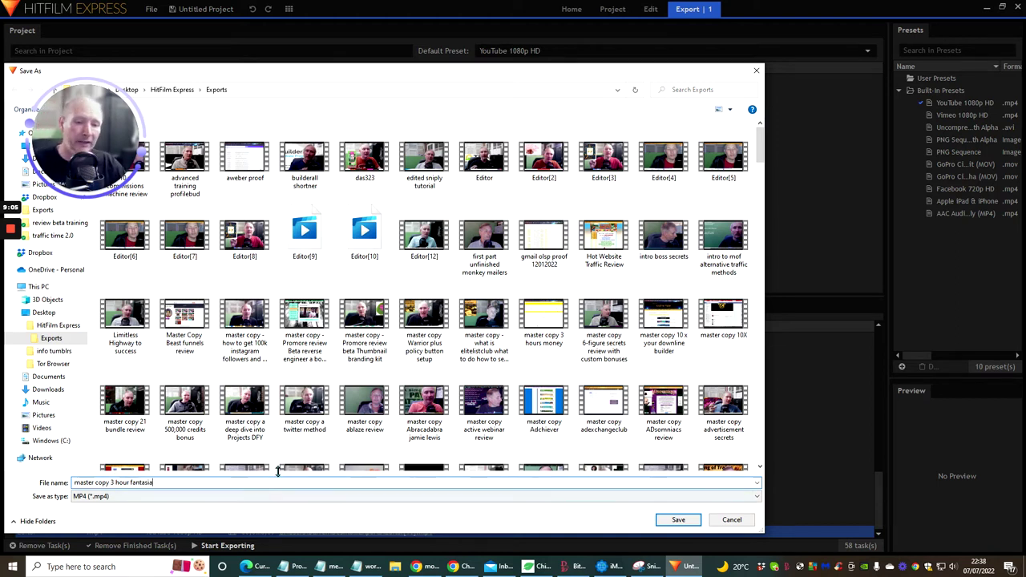
{"action": "left_click", "coordinate": [677, 522]}
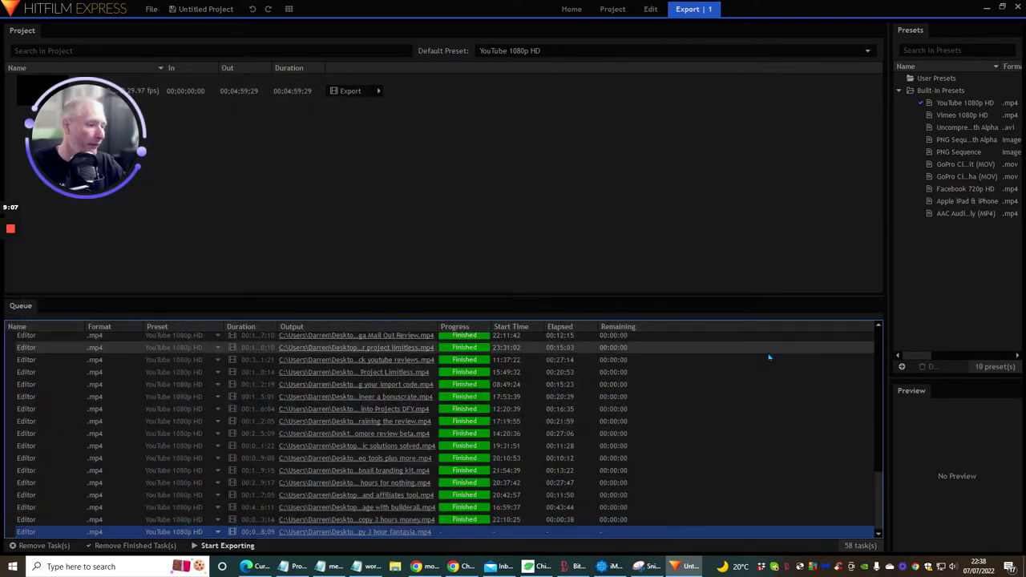
Export the queued "master copy 3 hour fantasia" task, close HitFilm Express when it finishes and return to the Canva design "money in 3 hours".
{"action": "right_click", "coordinate": [454, 533]}
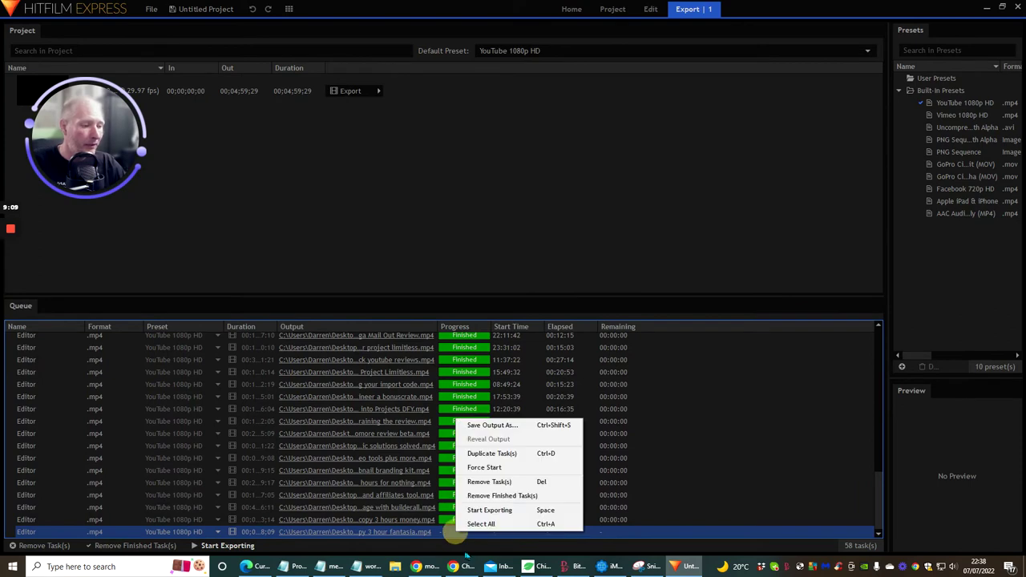
{"action": "left_click", "coordinate": [485, 511]}
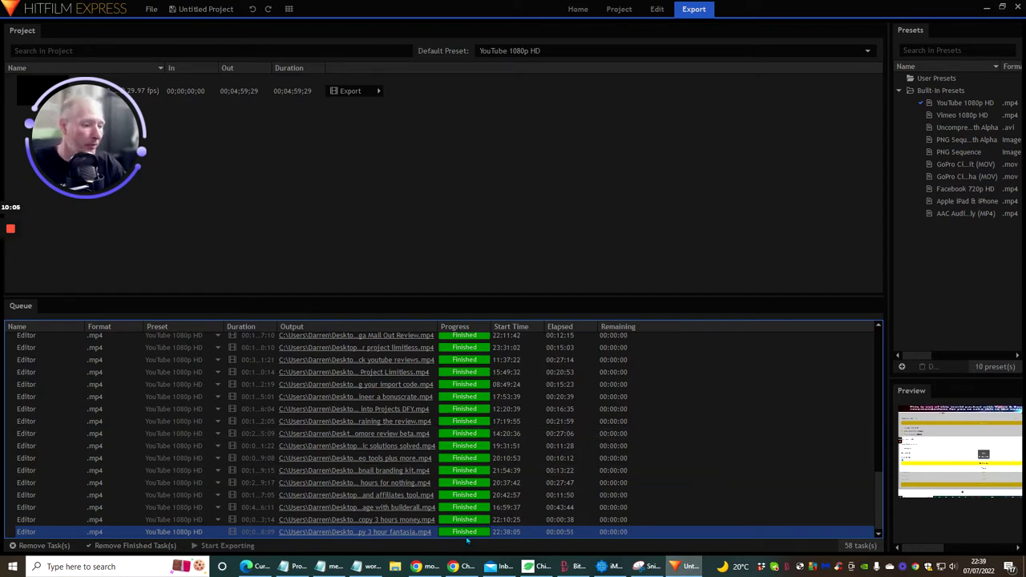
{"action": "left_click", "coordinate": [1018, 7]}
{"action": "left_click", "coordinate": [517, 298]}
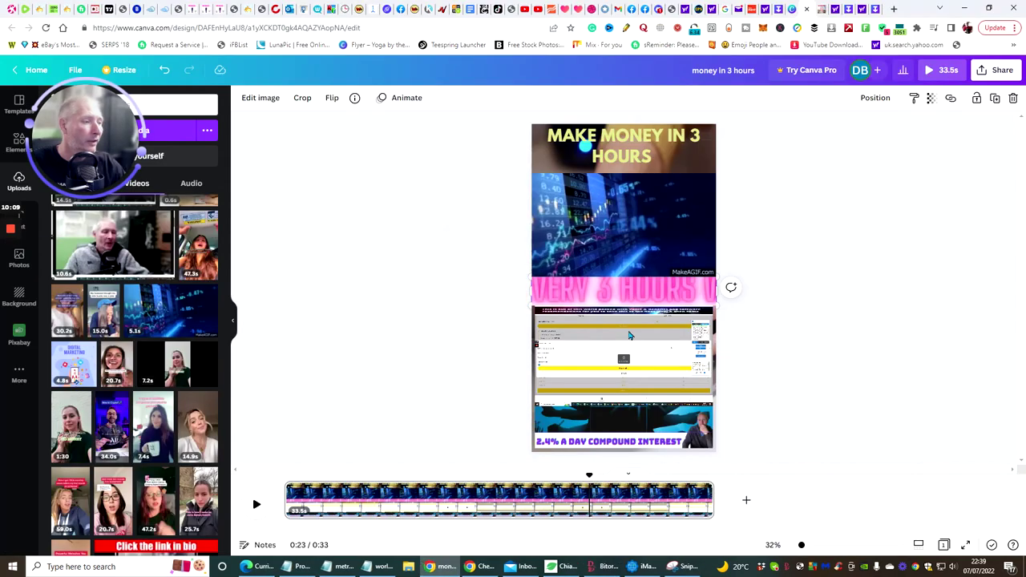
Delete the old screen-recording video below the pink neon text from the design.
{"action": "left_click_drag", "start_coordinate": [99, 150], "coordinate": [96, 497]}
{"action": "left_click", "coordinate": [600, 358]}
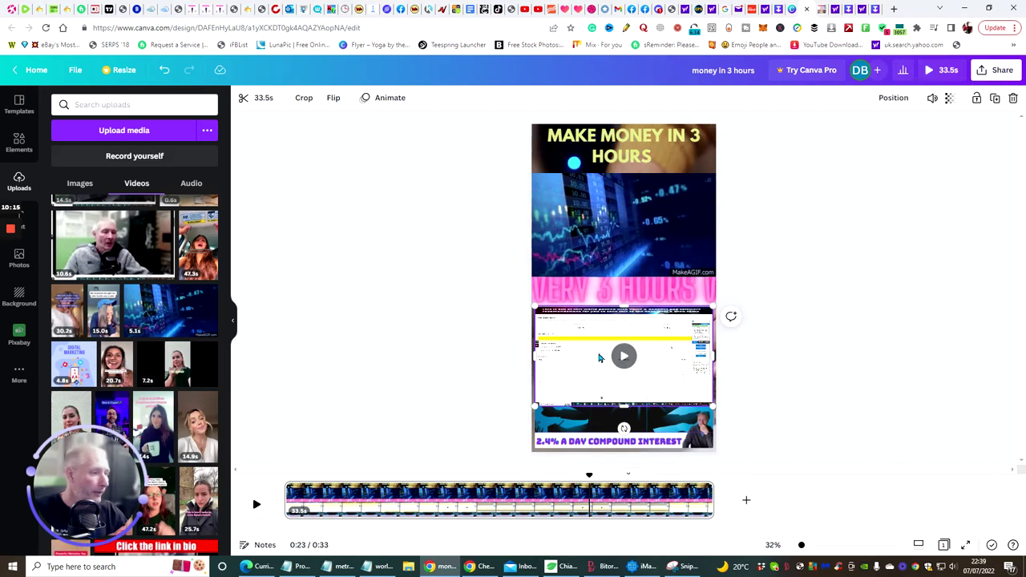
{"action": "key", "text": "Delete"}
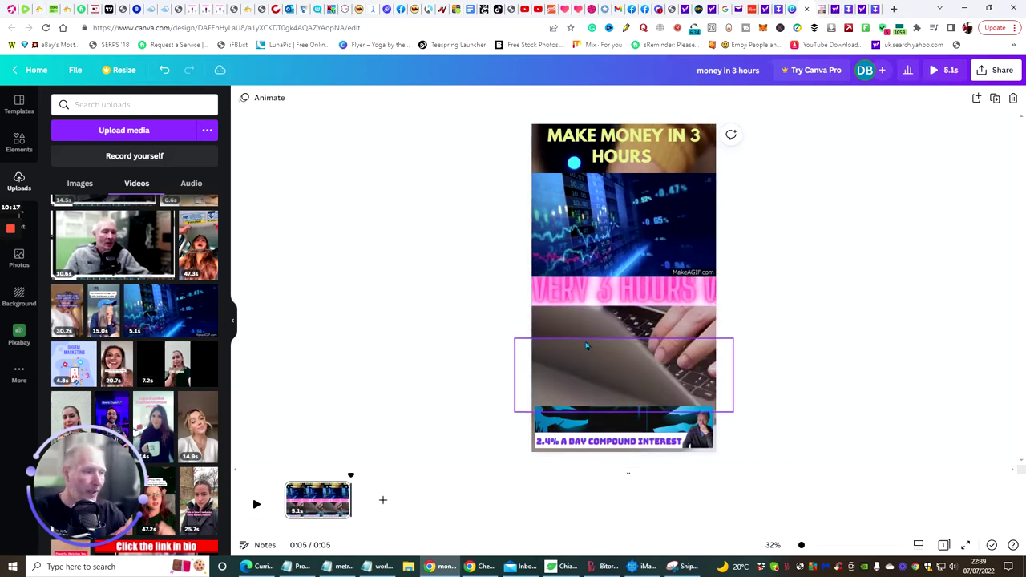
Upload the "master copy 3 hour fantasia" video from the recent files to the design's media.
{"action": "left_click", "coordinate": [94, 136]}
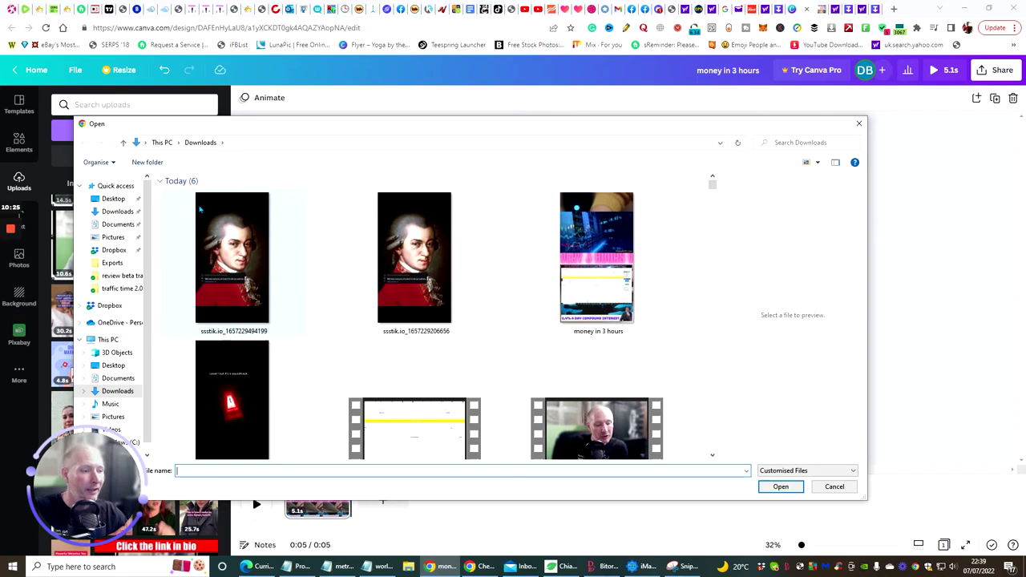
{"action": "left_click", "coordinate": [105, 187]}
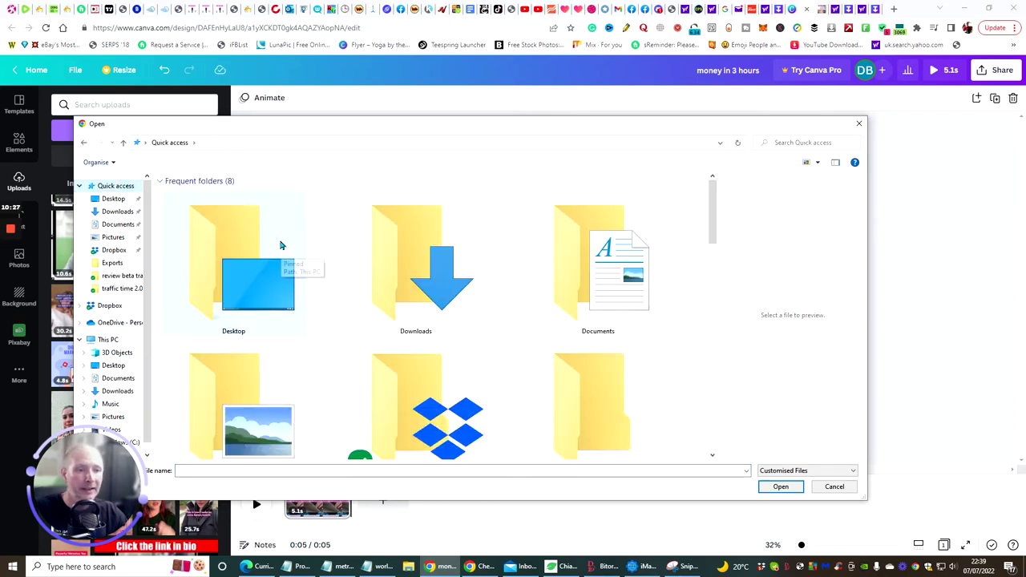
{"action": "scroll", "coordinate": [281, 244], "scroll_direction": "down", "scroll_amount": 5}
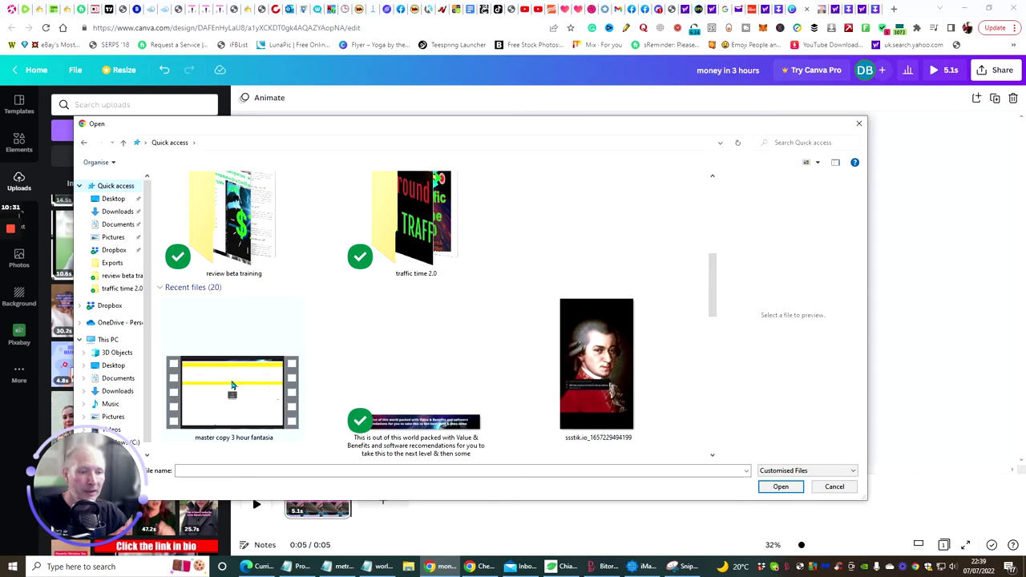
{"action": "left_click", "coordinate": [244, 402]}
{"action": "left_click", "coordinate": [788, 491]}
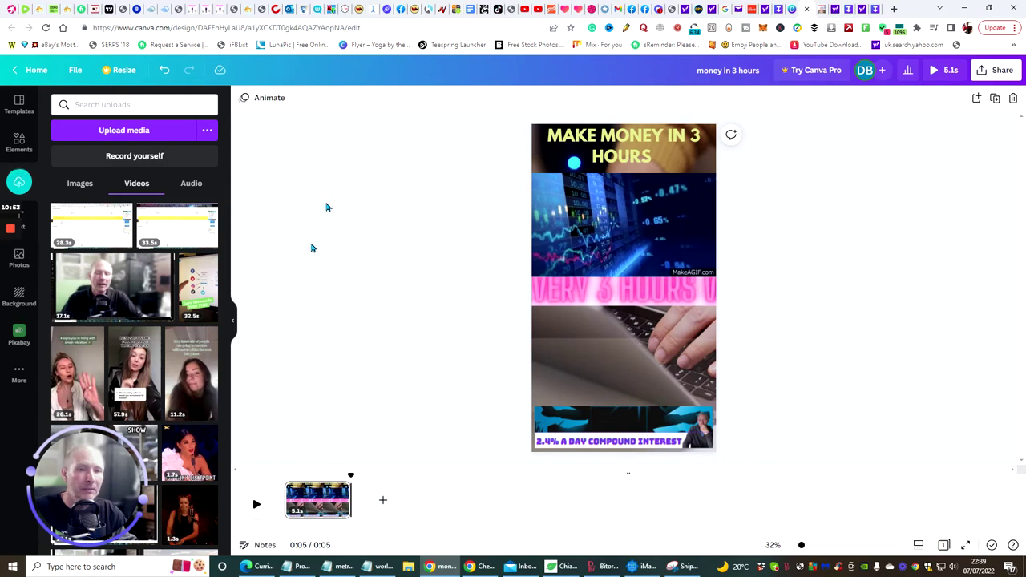
Add the uploaded 28.3 s video to the page and fit it across the width between the neon text and the "2.4% a day compound interest" banner.
{"action": "left_click", "coordinate": [88, 228]}
{"action": "left_click_drag", "start_coordinate": [606, 285], "coordinate": [588, 356]}
{"action": "left_click_drag", "start_coordinate": [682, 324], "coordinate": [710, 311]}
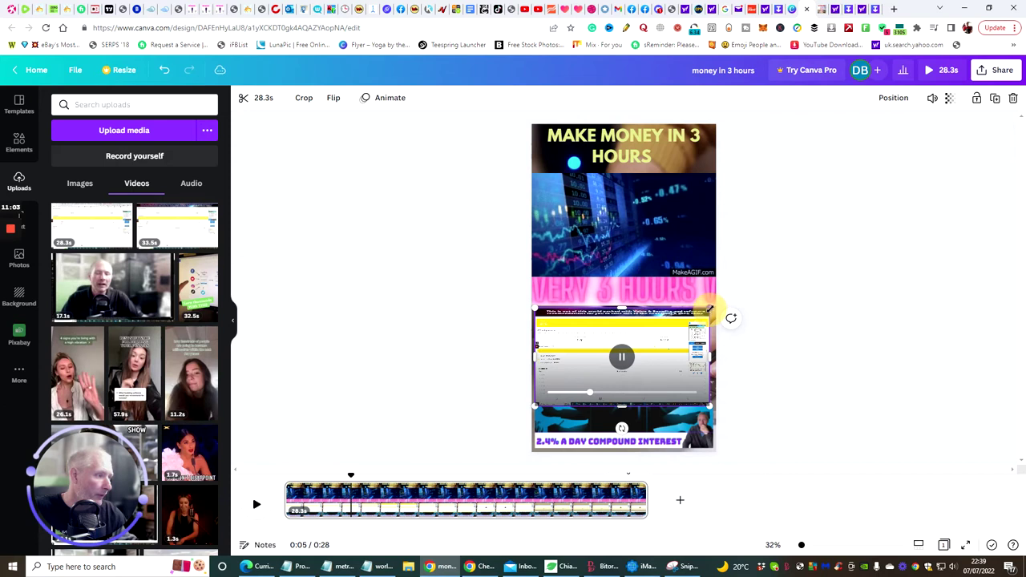
{"action": "left_click", "coordinate": [709, 311]}
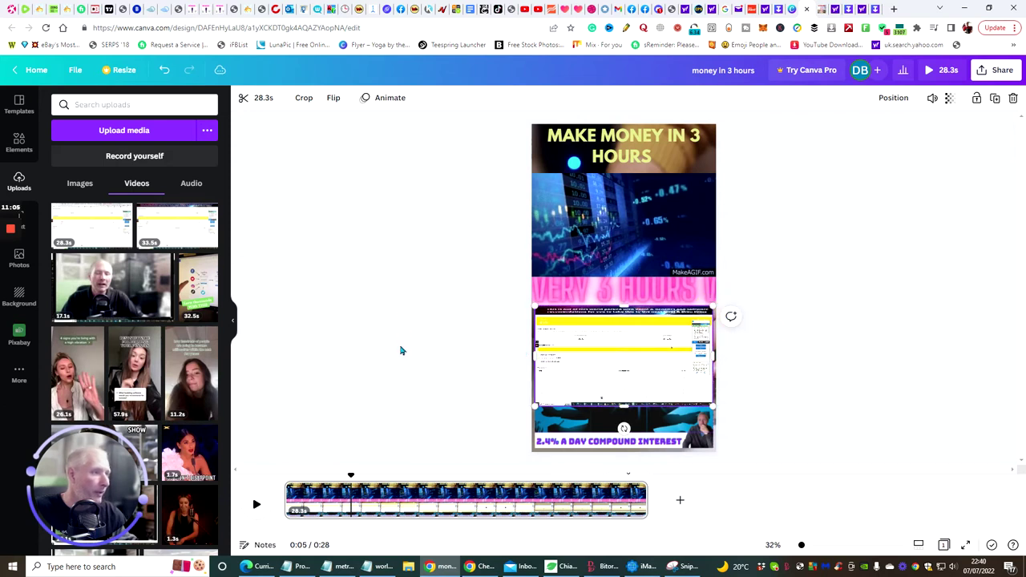
Play the design to preview the newly placed video with its sound.
{"action": "left_click", "coordinate": [478, 338]}
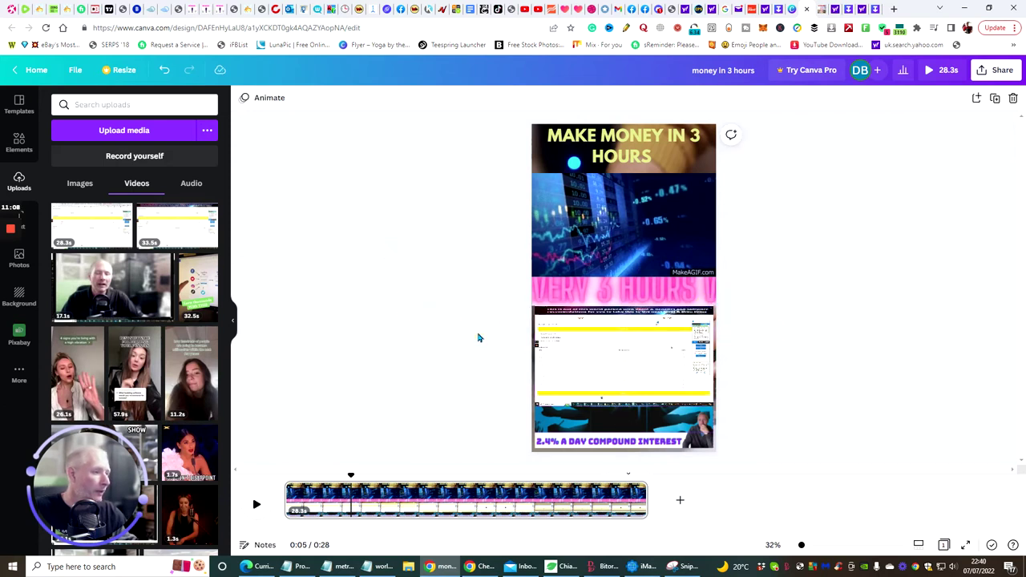
{"action": "left_click", "coordinate": [255, 507]}
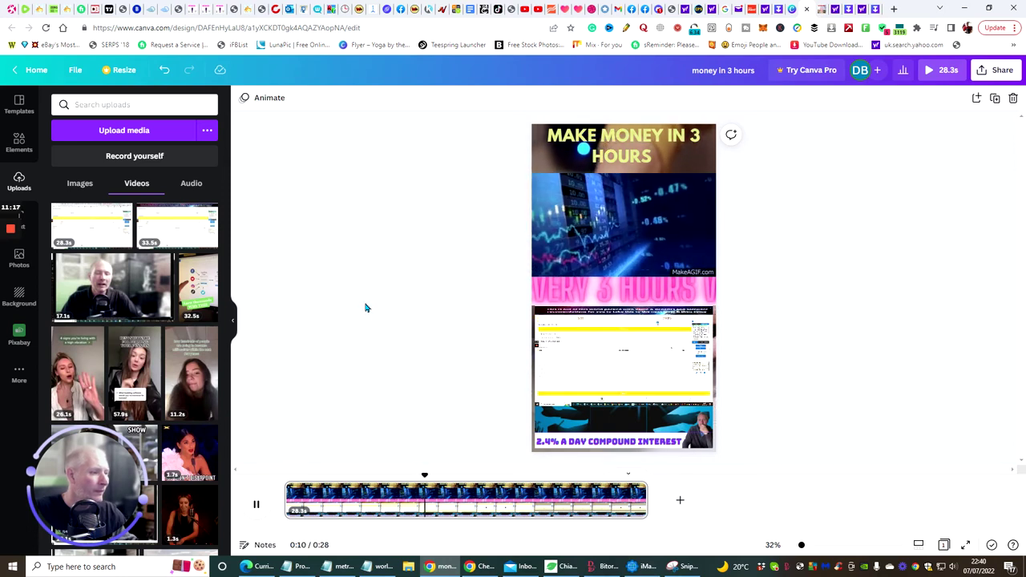
{"action": "left_click", "coordinate": [255, 506]}
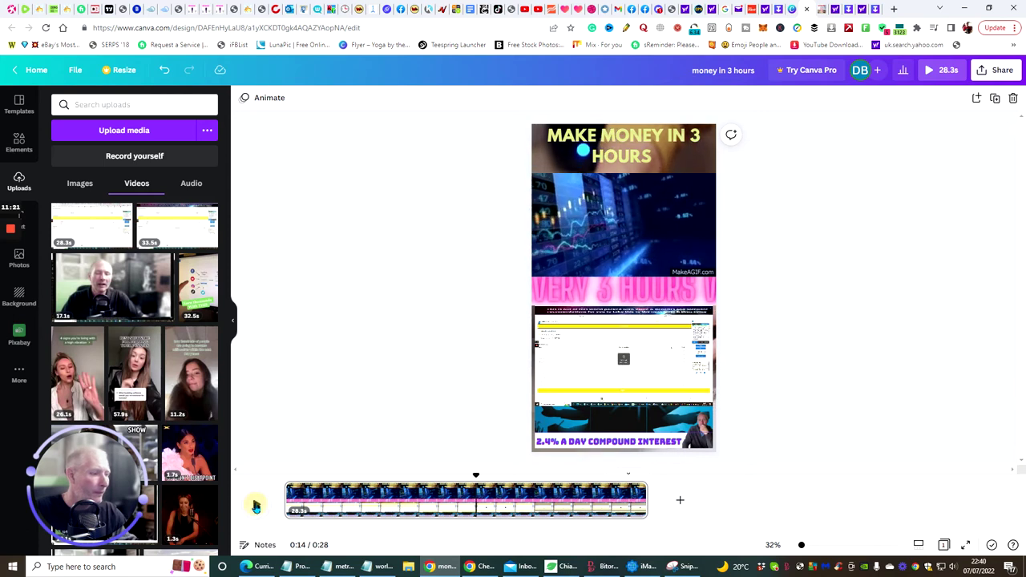
Delete the "2.4% a day compound interest" banner image and replace the page's laptop video background with the pink, purple and turquoise polygon background.
{"action": "left_click", "coordinate": [579, 430]}
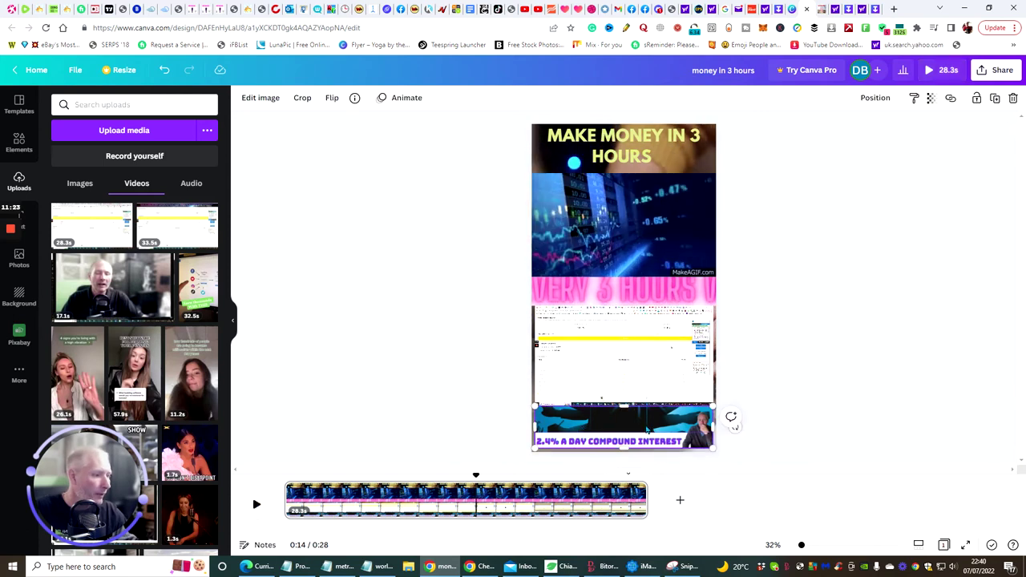
{"action": "key", "text": "Delete"}
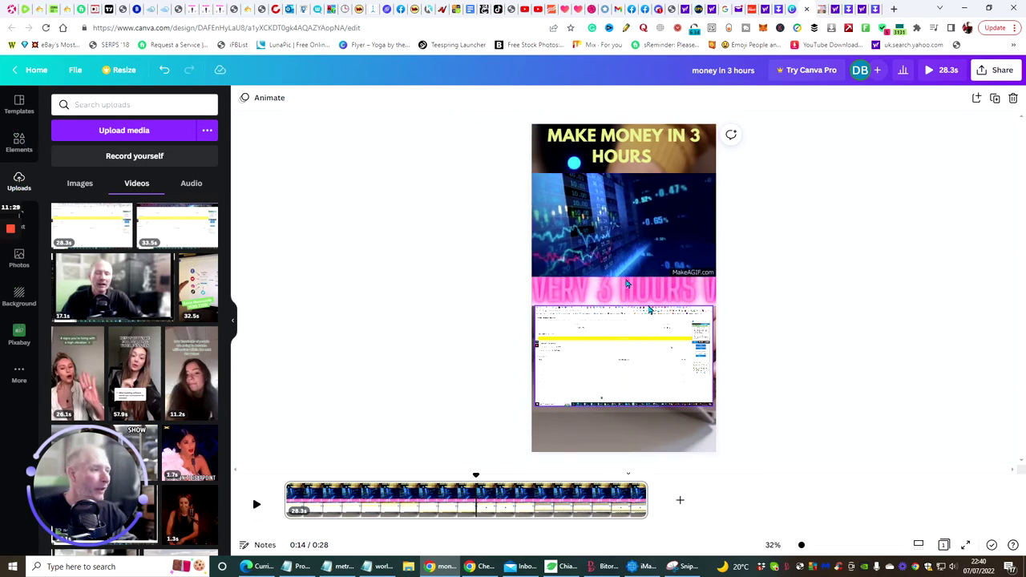
{"action": "left_click", "coordinate": [589, 449]}
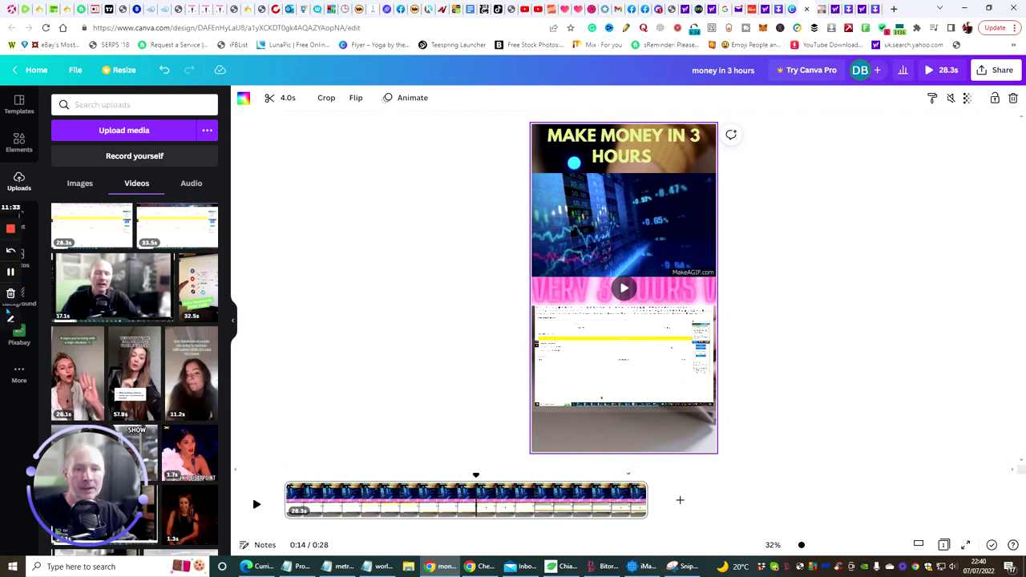
{"action": "left_click", "coordinate": [18, 297]}
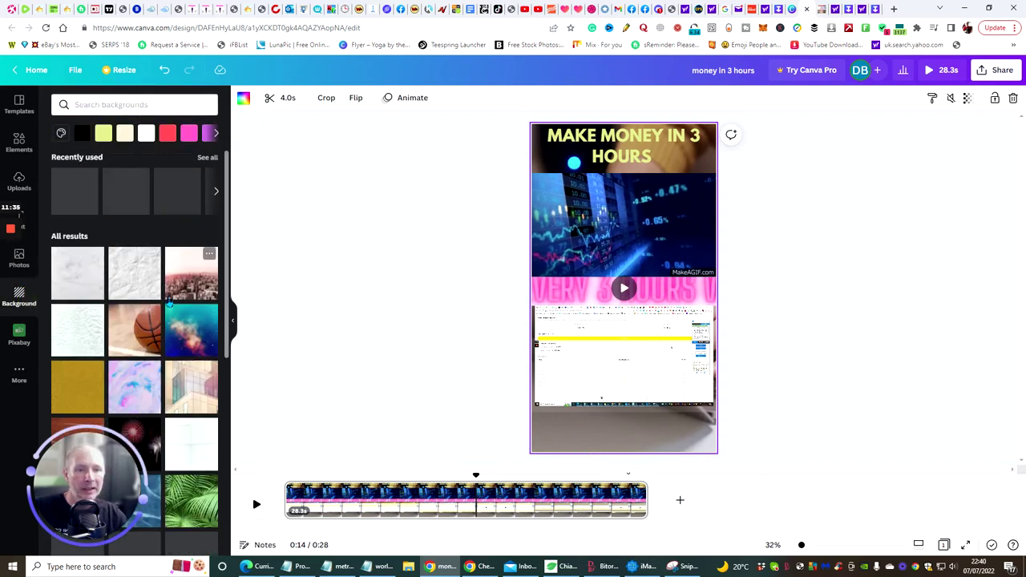
{"action": "scroll", "coordinate": [143, 298], "scroll_direction": "down", "scroll_amount": 5}
{"action": "scroll", "coordinate": [143, 298], "scroll_direction": "down", "scroll_amount": 3}
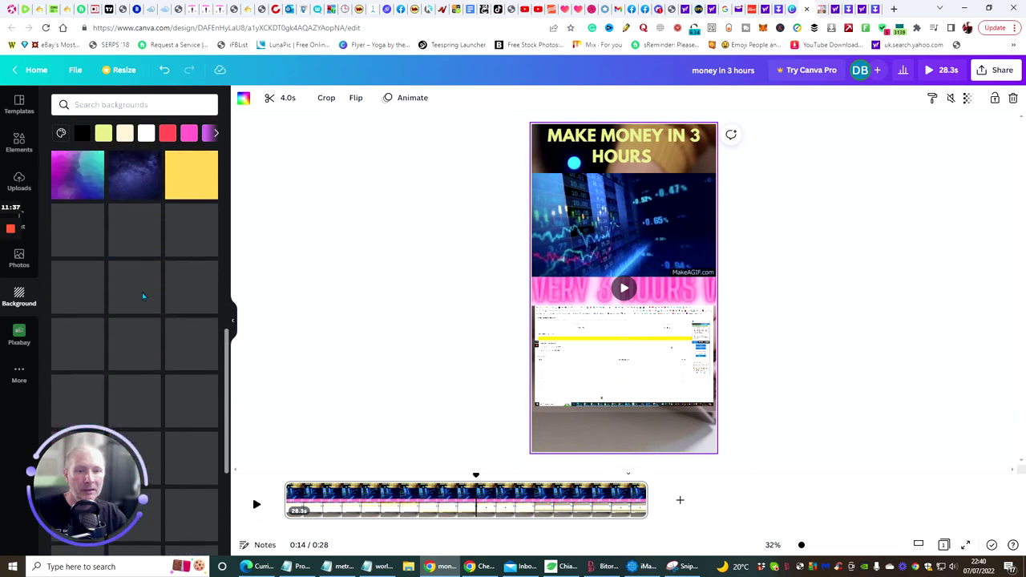
{"action": "left_click", "coordinate": [64, 181]}
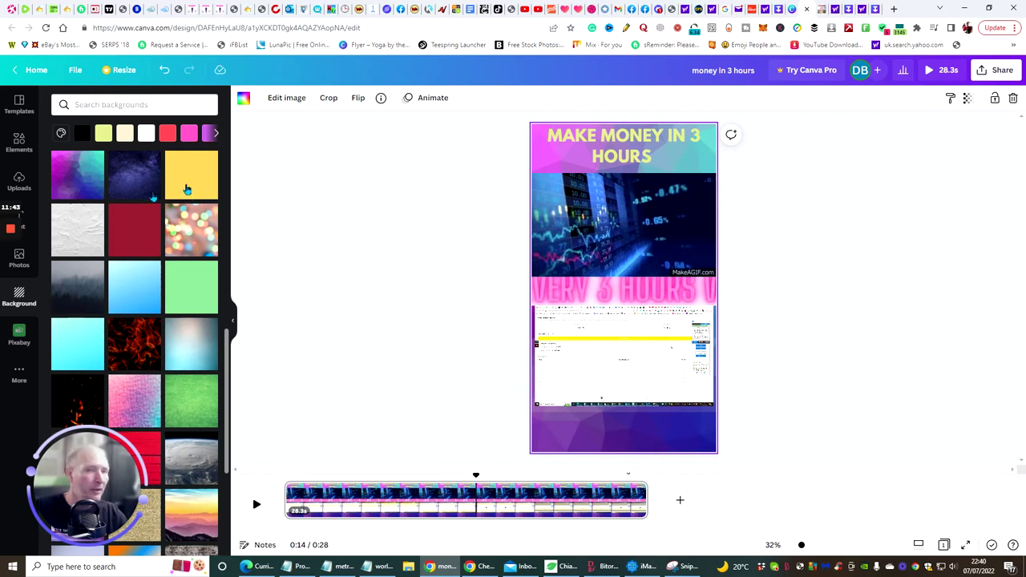
Add the pink neon "GLOW" text style to the page and replace its wording with "EVERY 3 HOURS".
{"action": "left_click", "coordinate": [33, 206]}
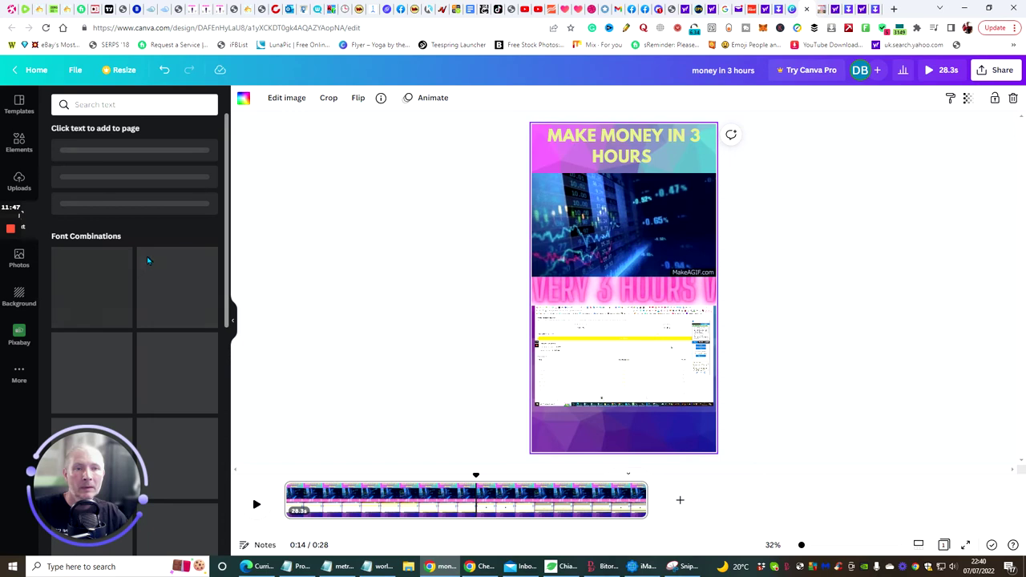
{"action": "scroll", "coordinate": [175, 330], "scroll_direction": "down", "scroll_amount": 10}
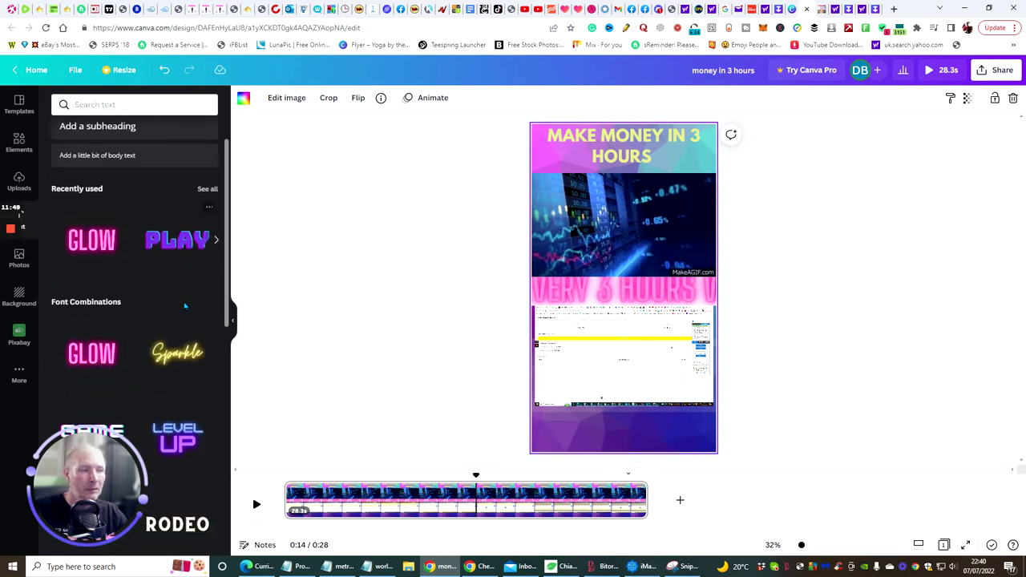
{"action": "scroll", "coordinate": [180, 304], "scroll_direction": "down", "scroll_amount": 2}
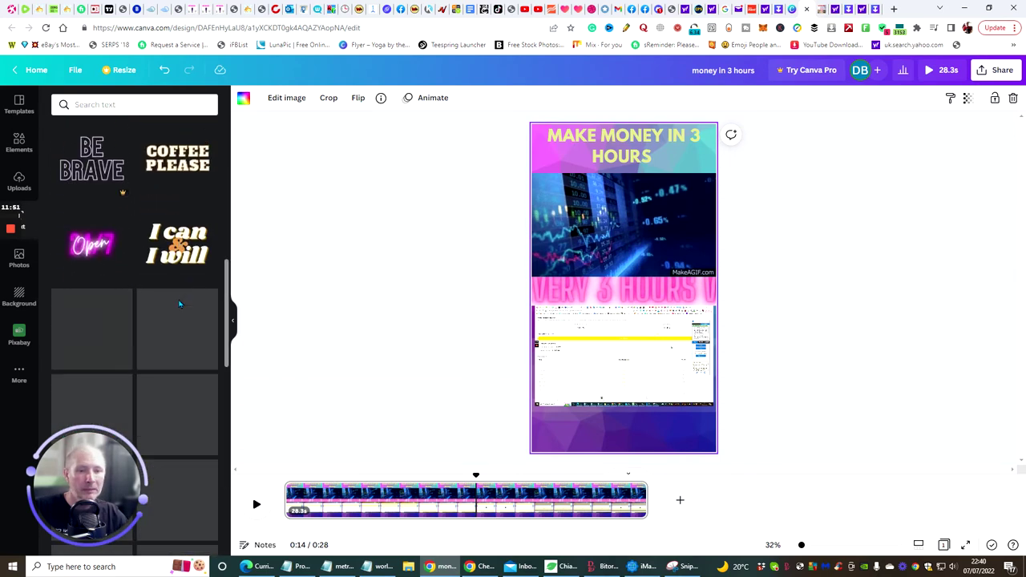
{"action": "scroll", "coordinate": [181, 305], "scroll_direction": "up", "scroll_amount": 10}
{"action": "scroll", "coordinate": [180, 305], "scroll_direction": "up", "scroll_amount": 1}
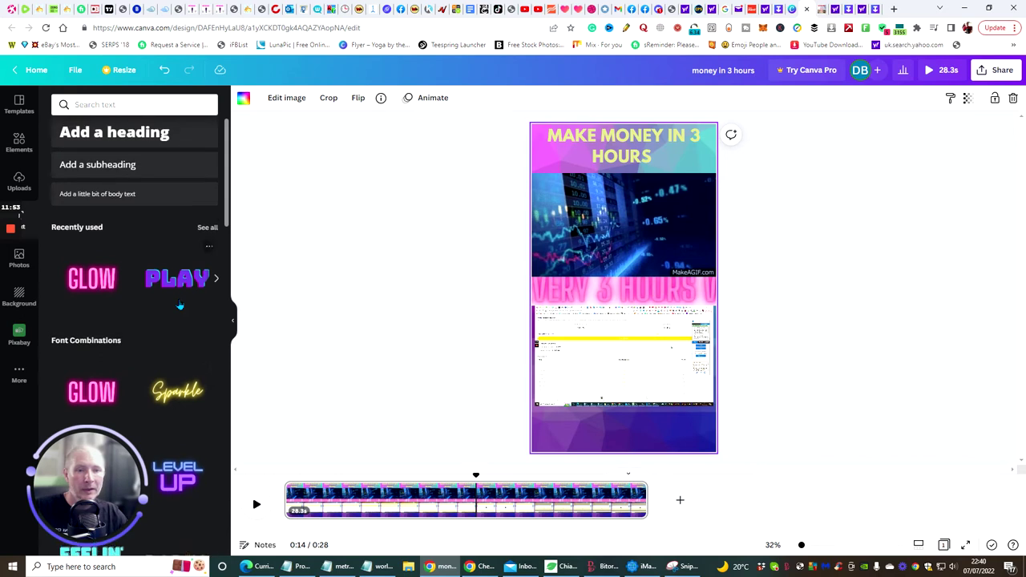
{"action": "scroll", "coordinate": [181, 305], "scroll_direction": "down", "scroll_amount": 4}
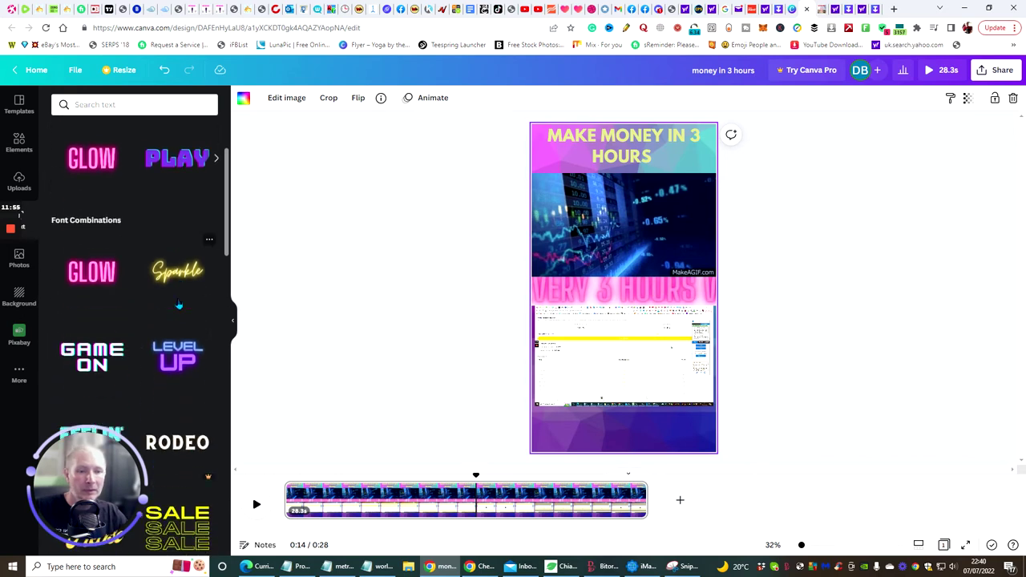
{"action": "scroll", "coordinate": [179, 304], "scroll_direction": "up", "scroll_amount": 2}
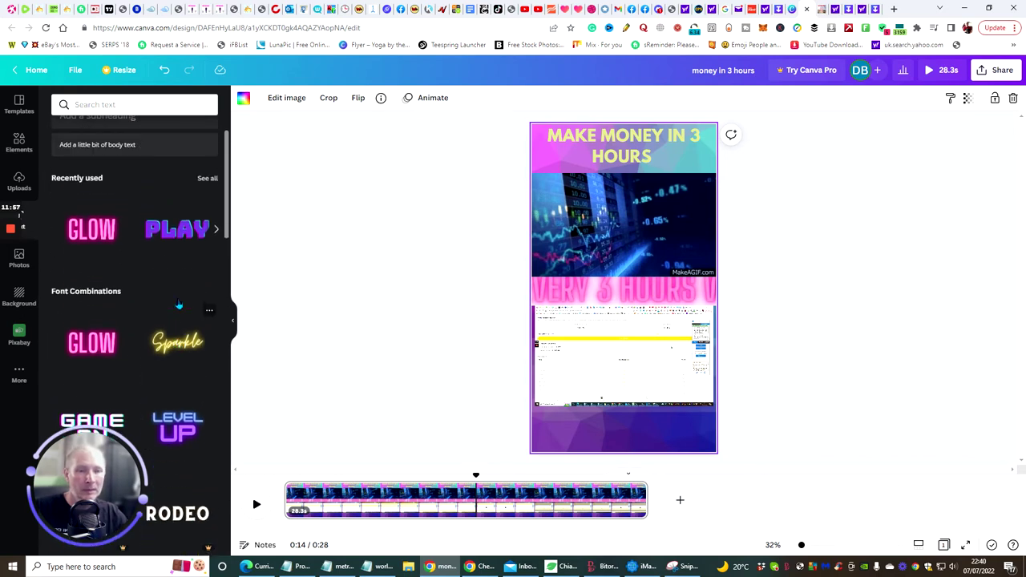
{"action": "left_click", "coordinate": [105, 241]}
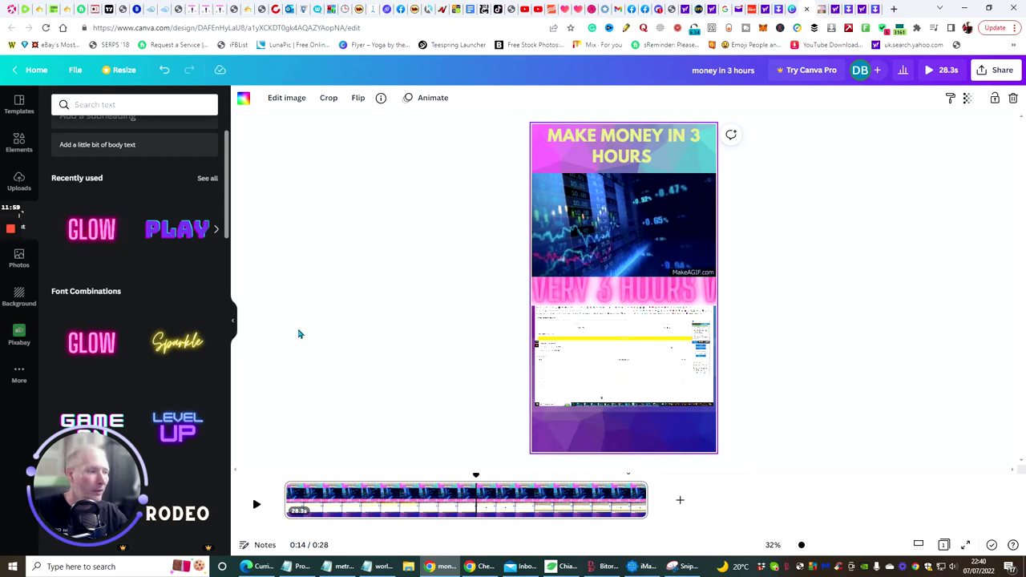
{"action": "left_click_drag", "start_coordinate": [696, 249], "coordinate": [666, 315]}
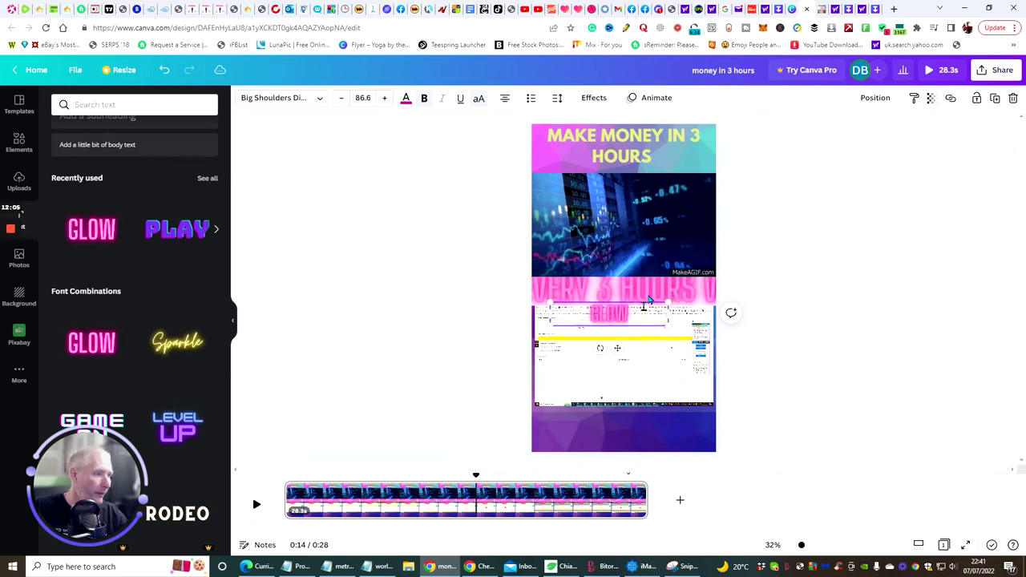
{"action": "type", "text": "VERY 3 HOURS"}
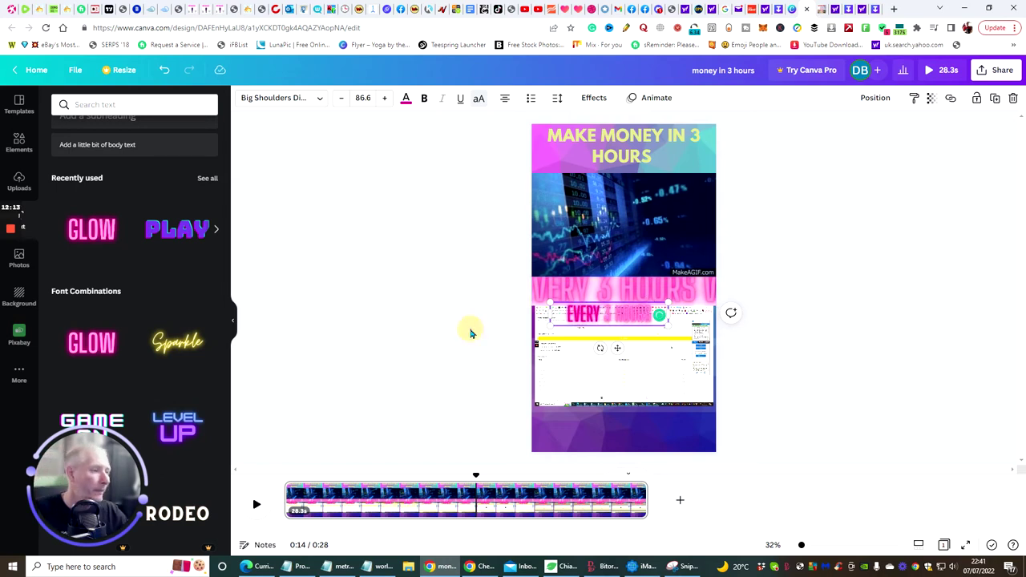
Move the new "EVERY 3 HOURS" text into the empty band below the lower video and enlarge it across the page width to font size 149.
{"action": "left_click_drag", "start_coordinate": [599, 319], "coordinate": [585, 434]}
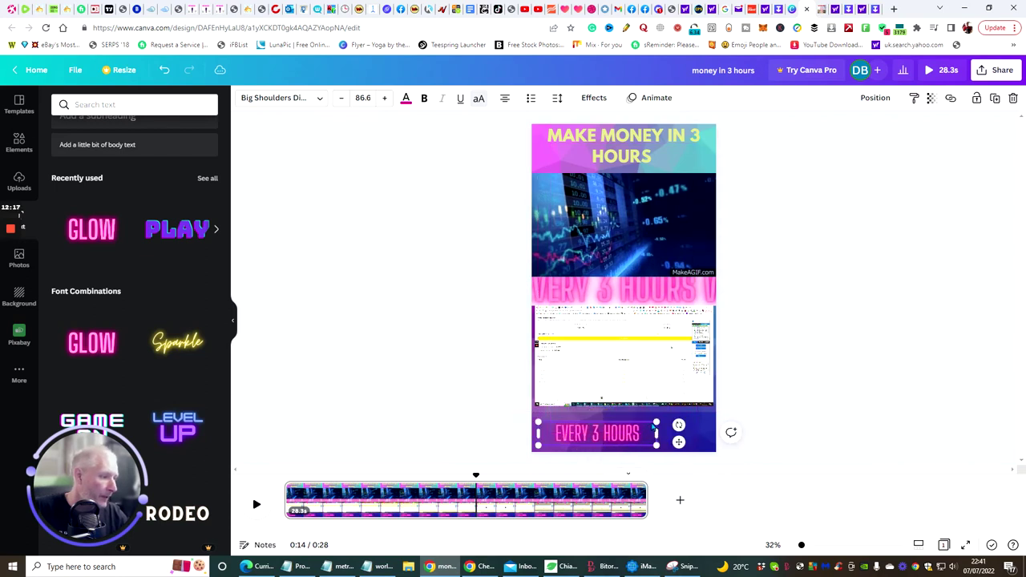
{"action": "left_click_drag", "start_coordinate": [655, 423], "coordinate": [713, 406]}
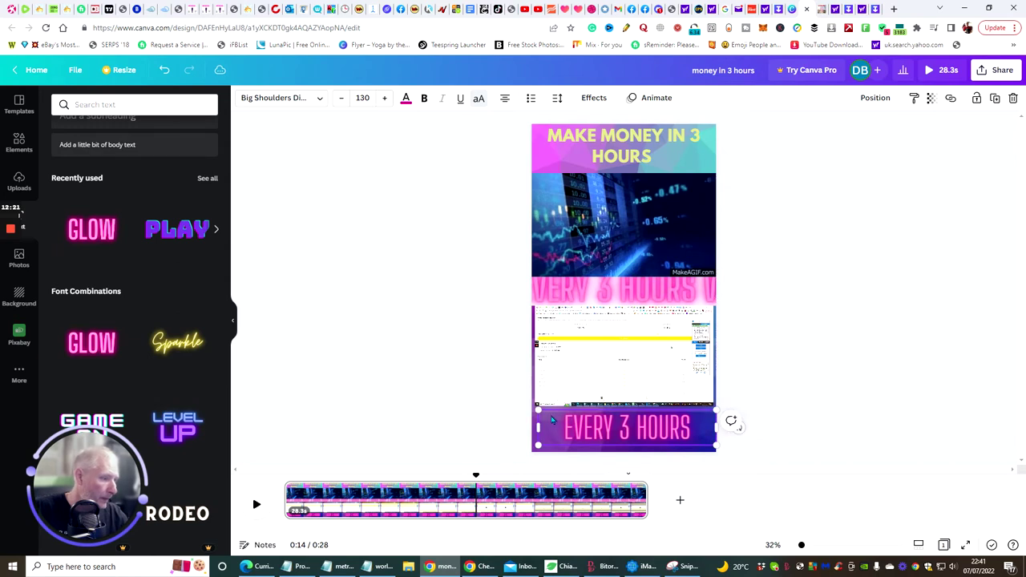
{"action": "left_click_drag", "start_coordinate": [538, 407], "coordinate": [532, 408]}
{"action": "left_click", "coordinate": [687, 424]}
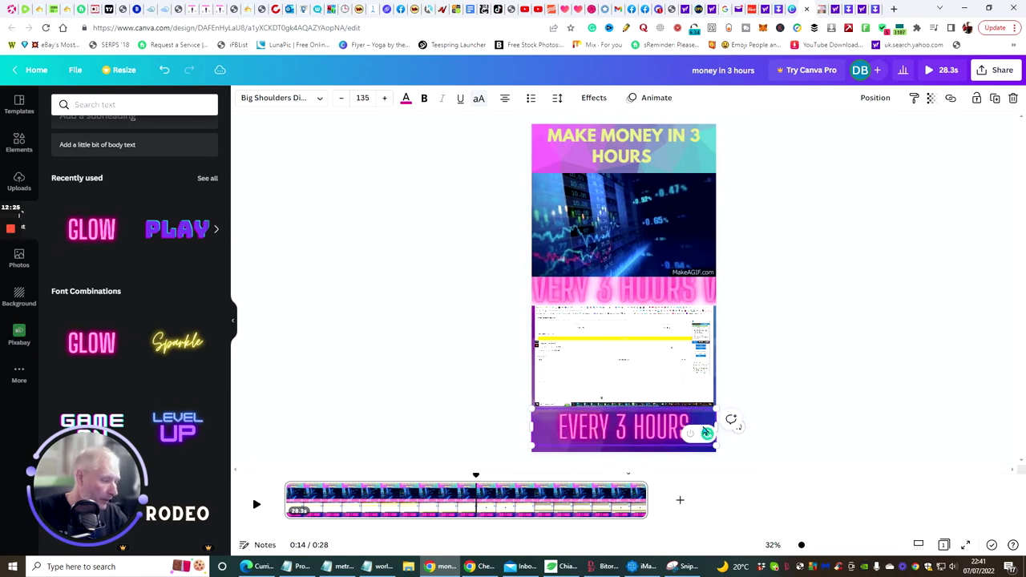
{"action": "mouse_move", "coordinate": [720, 423]}
{"action": "left_mouse_down"}
{"action": "mouse_move", "coordinate": [664, 428]}
{"action": "mouse_move", "coordinate": [686, 427]}
{"action": "mouse_move", "coordinate": [685, 403]}
{"action": "mouse_move", "coordinate": [719, 429]}
{"action": "left_mouse_up"}
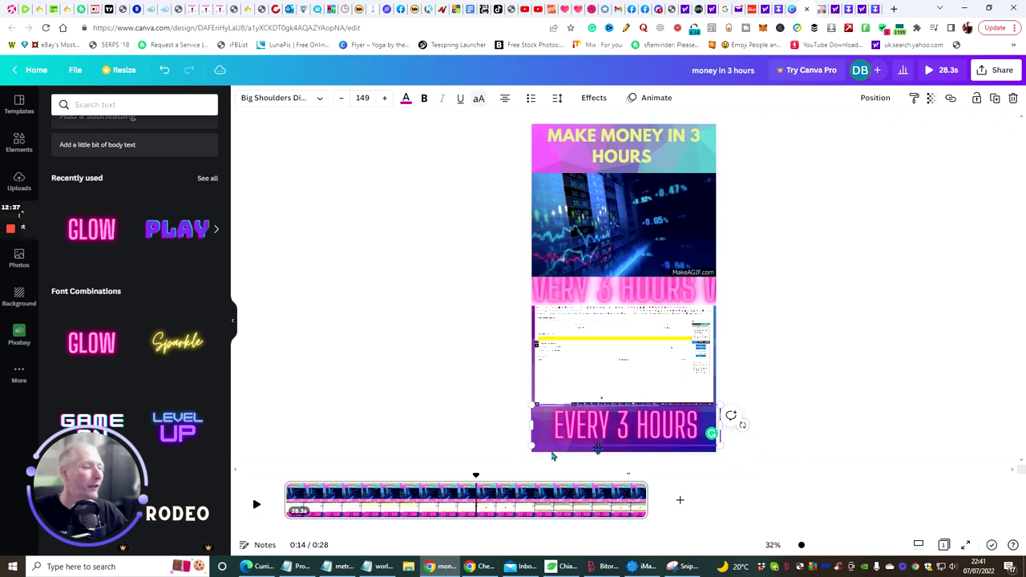
Recolour the new "EVERY 3 HOURS" text light green and move it slightly down within the band below the video.
{"action": "left_click_drag", "start_coordinate": [555, 425], "coordinate": [697, 430]}
{"action": "left_click", "coordinate": [406, 99]}
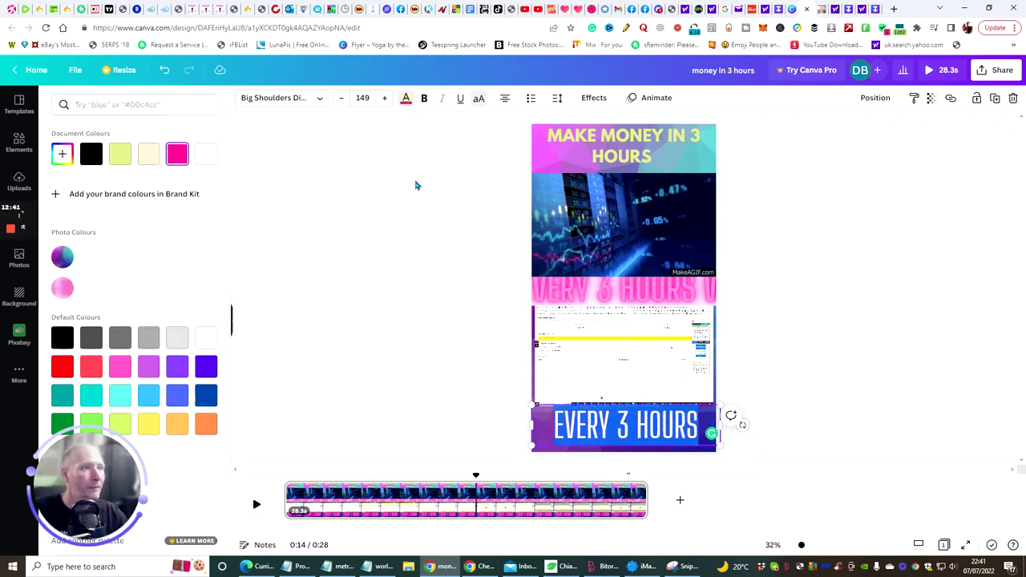
{"action": "left_click", "coordinate": [205, 256]}
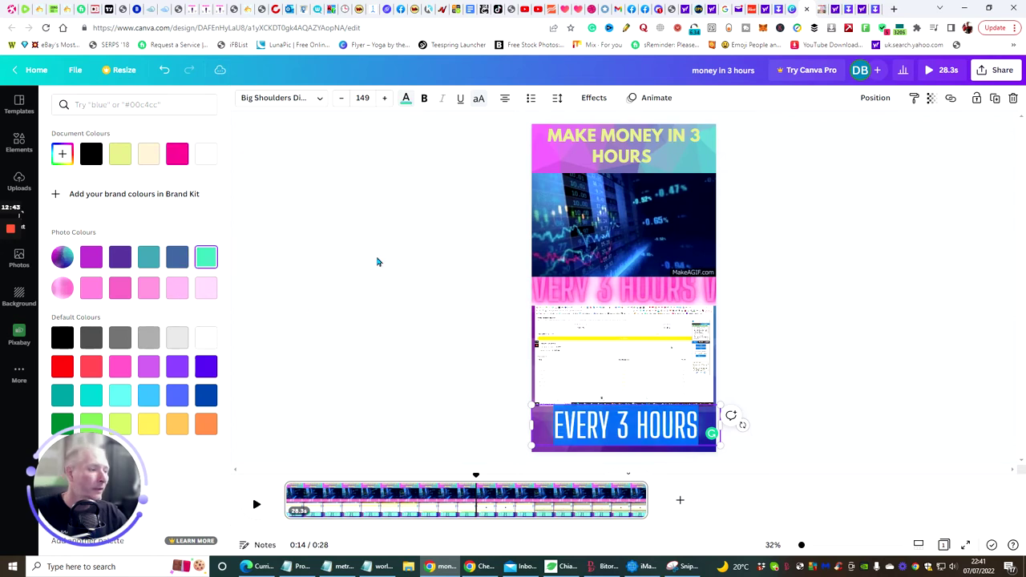
{"action": "left_click", "coordinate": [94, 421]}
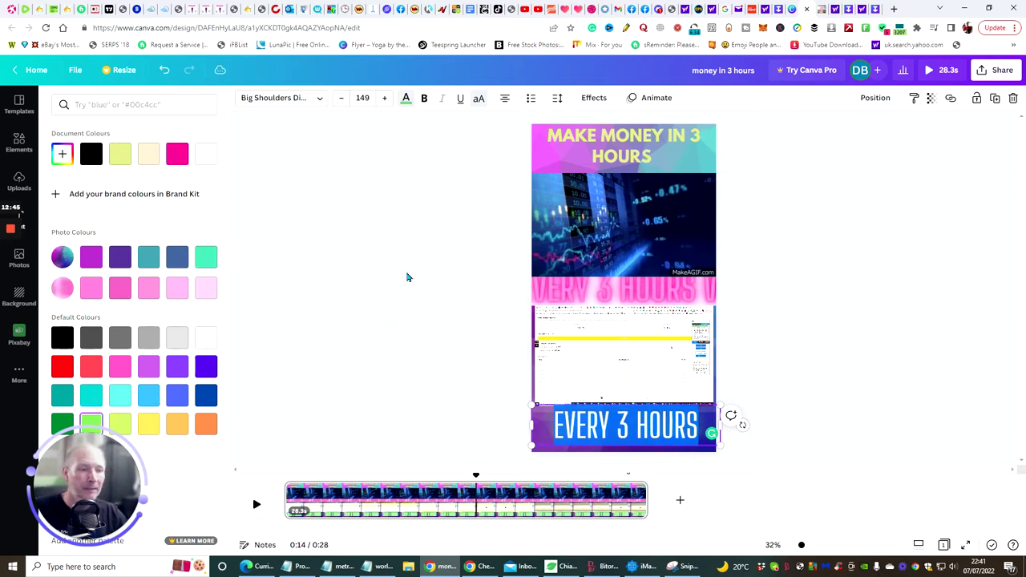
{"action": "left_click", "coordinate": [406, 270]}
{"action": "left_click", "coordinate": [412, 306]}
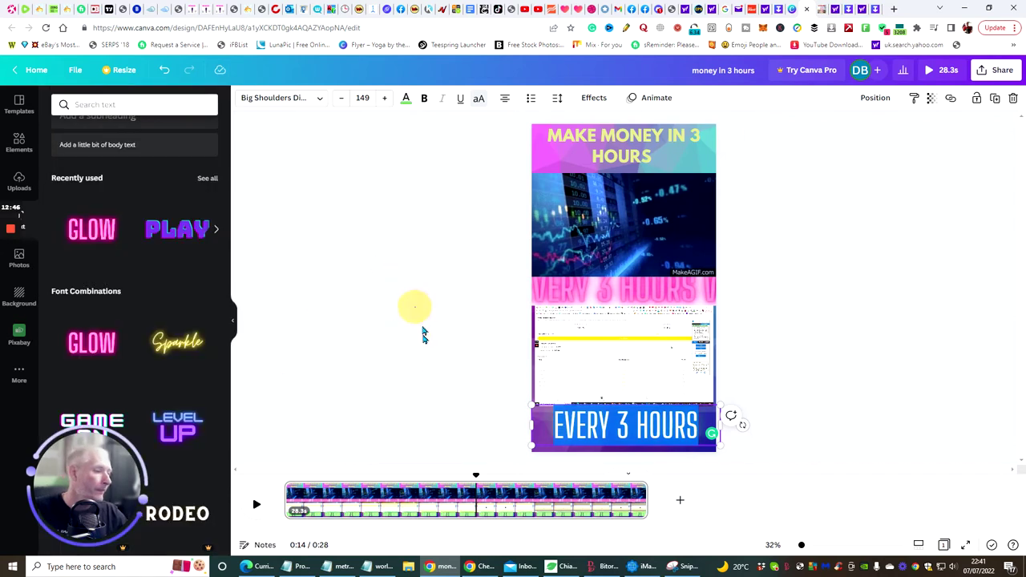
{"action": "left_click", "coordinate": [594, 433]}
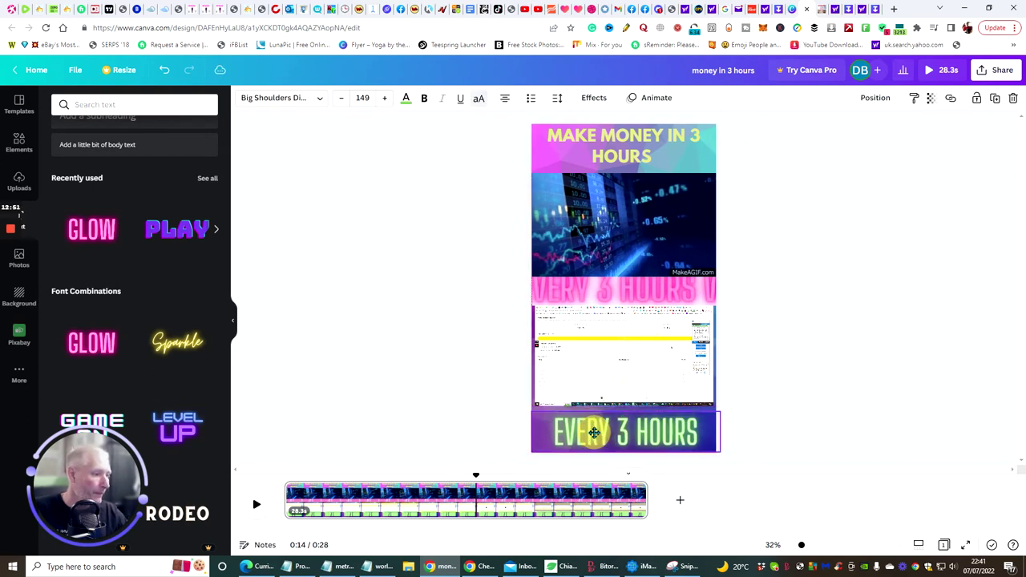
{"action": "left_click", "coordinate": [799, 231]}
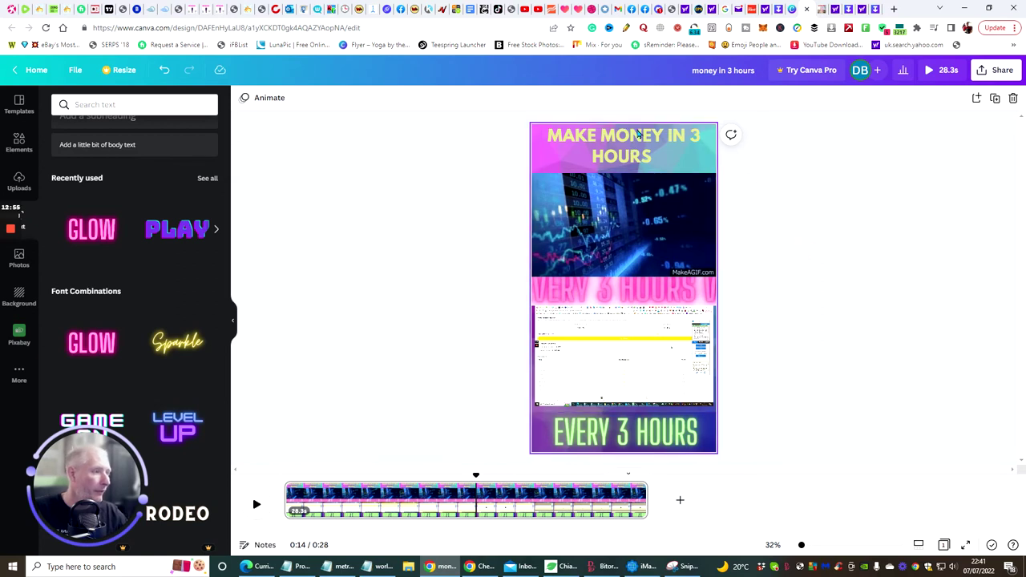
Replace the "MAKE MONEY IN 3 HOURS" heading text with "THIS REALLY WORKS".
{"action": "left_click", "coordinate": [657, 159]}
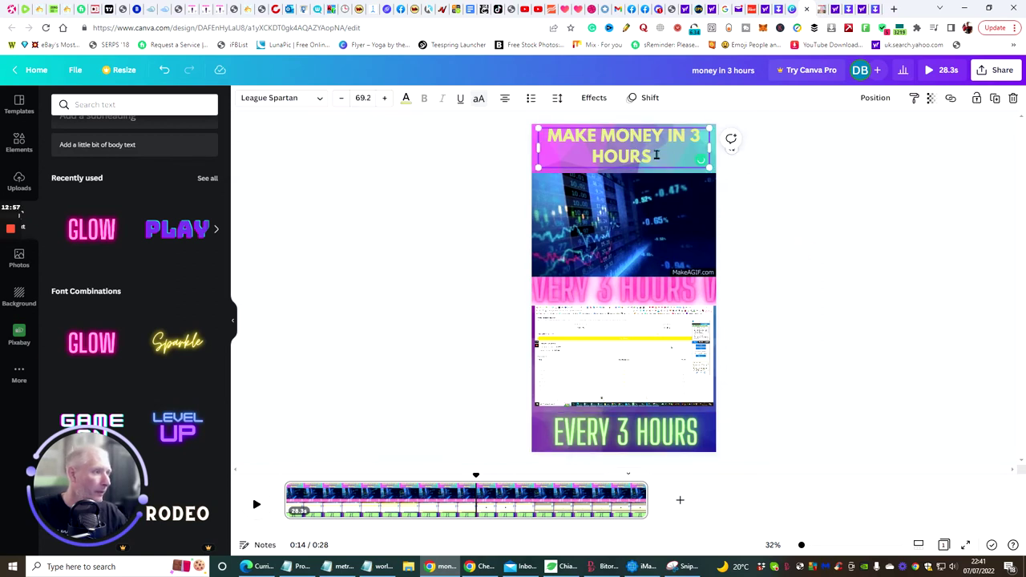
{"action": "key", "text": "BackSpace"}
{"action": "key", "text": "BackSpace"}
{"action": "key", "text": "BackSpace"}
{"action": "key", "text": "BackSpace"}
{"action": "key", "text": "BackSpace"}
{"action": "key", "text": "BackSpace"}
{"action": "key", "text": "BackSpace"}
{"action": "key", "text": "BackSpace"}
{"action": "key", "text": "BackSpace"}
{"action": "key", "text": "BackSpace"}
{"action": "key", "text": "BackSpace"}
{"action": "key", "text": "BackSpace"}
{"action": "key", "text": "BackSpace"}
{"action": "key", "text": "BackSpace"}
{"action": "key", "text": "BackSpace"}
{"action": "key", "text": "BackSpace"}
{"action": "key", "text": "BackSpace"}
{"action": "key", "text": "BackSpace"}
{"action": "key", "text": "BackSpace"}
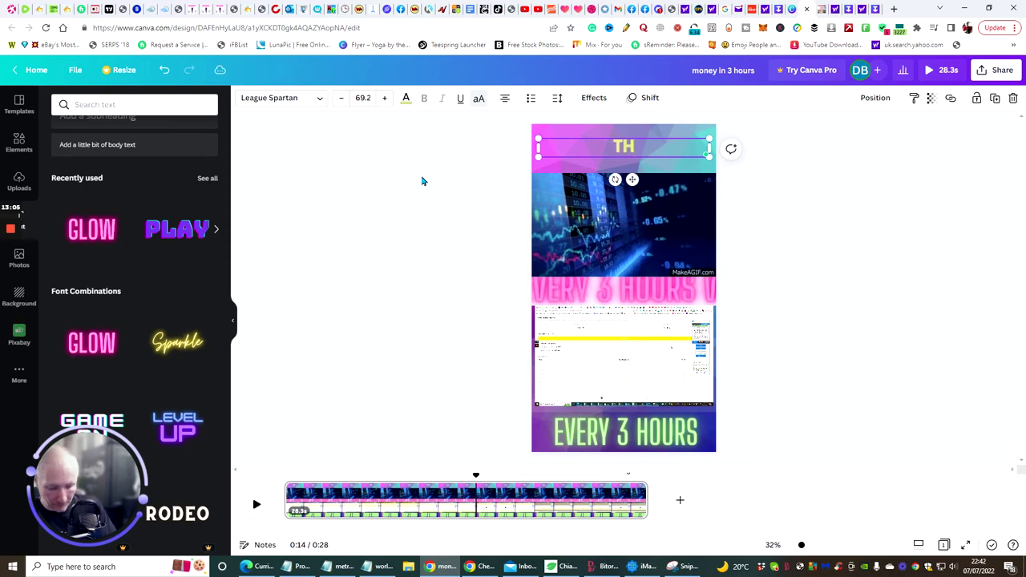
{"action": "type", "text": "THIS REAL"}
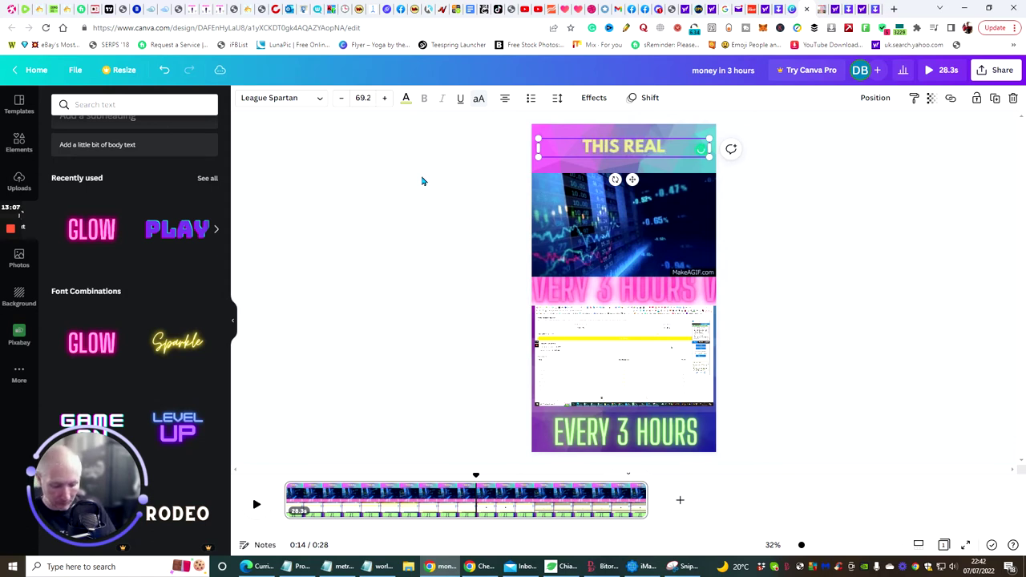
{"action": "type", "text": "LT WORKS"}
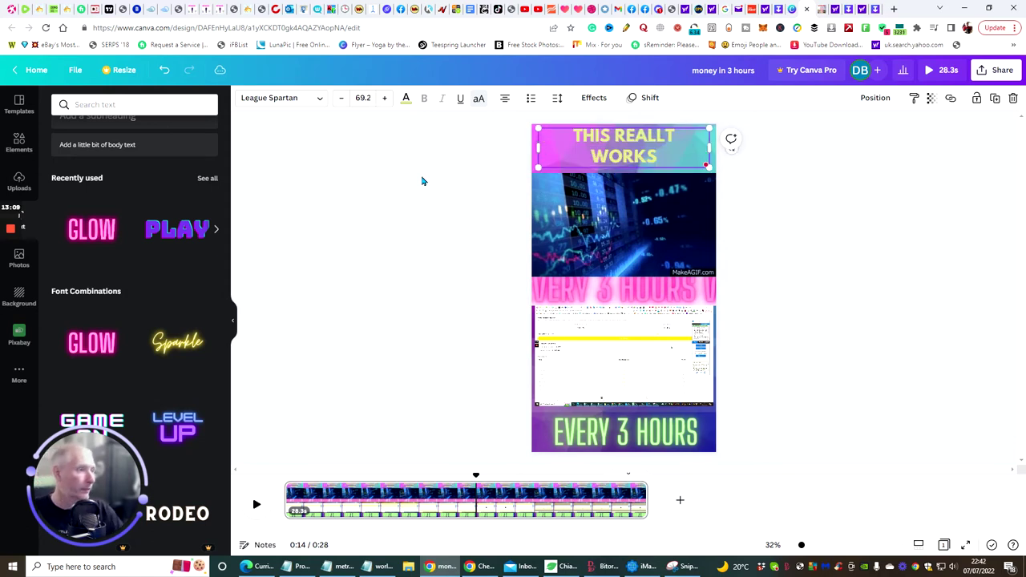
{"action": "left_click", "coordinate": [678, 137]}
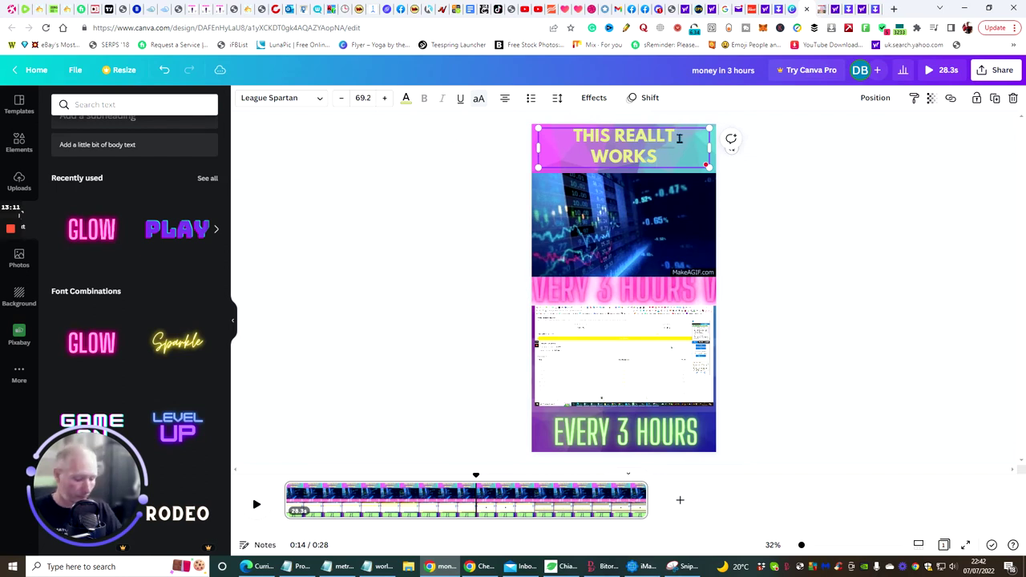
{"action": "key", "text": "BackSpace"}
{"action": "type", "text": "Y"}
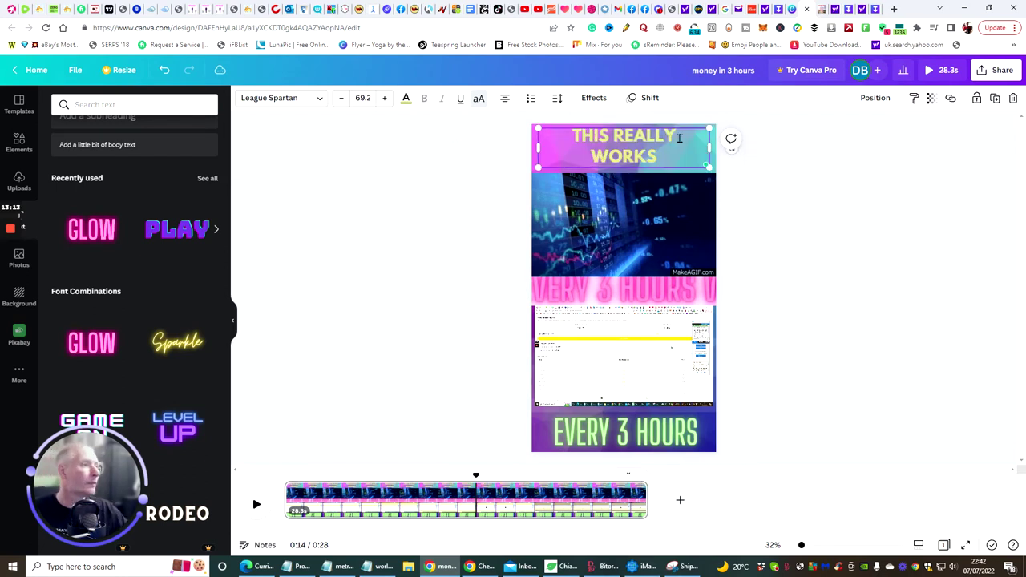
{"action": "left_click", "coordinate": [765, 187]}
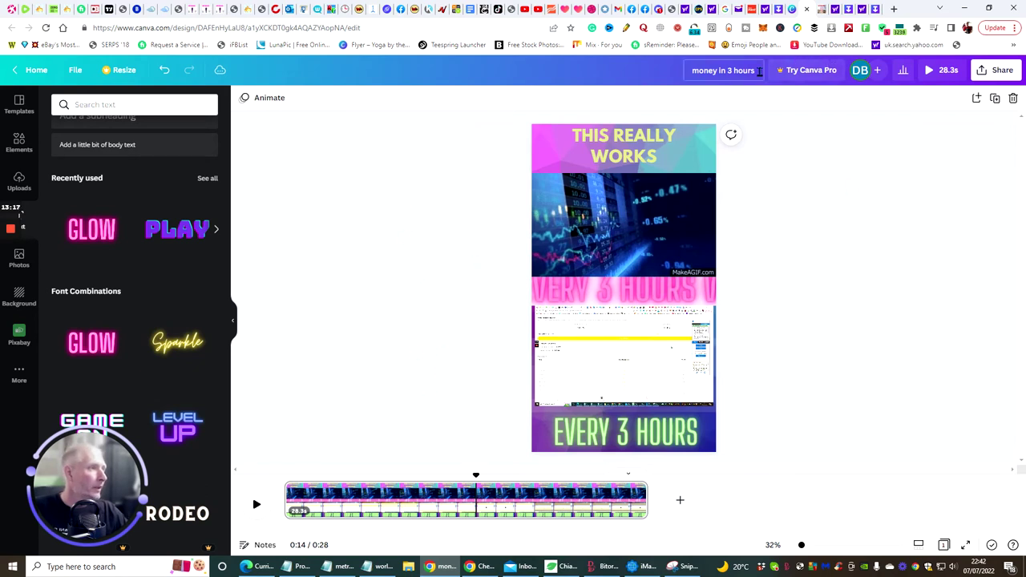
Rename the design as "this really works".
{"action": "key", "text": "BackSpace"}
{"action": "key", "text": "BackSpace"}
{"action": "key", "text": "BackSpace"}
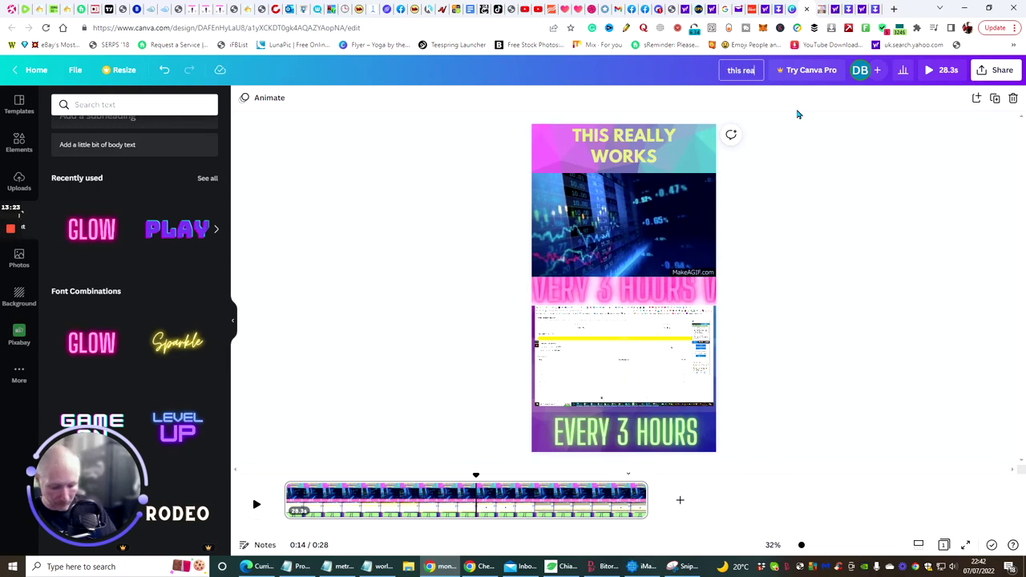
{"action": "type", "text": "ks"}
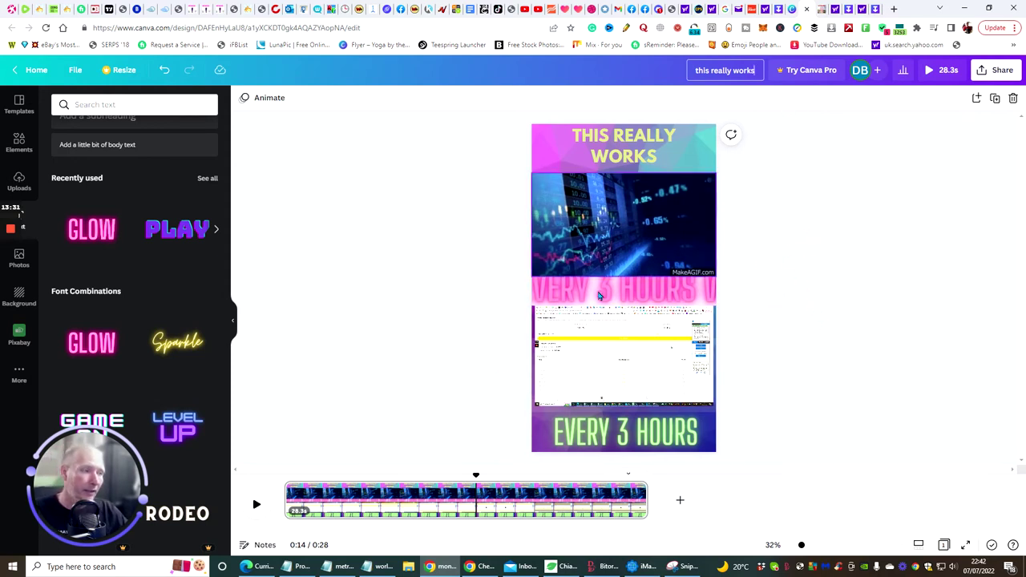
{"action": "left_click", "coordinate": [785, 231]}
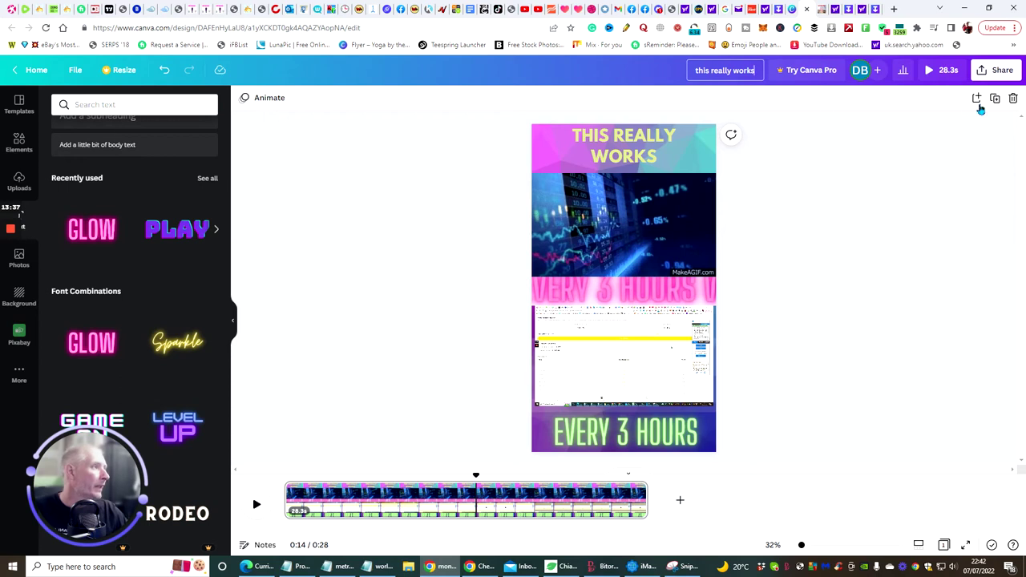
Download the finished design as an MP4 video.
{"action": "left_click", "coordinate": [994, 73]}
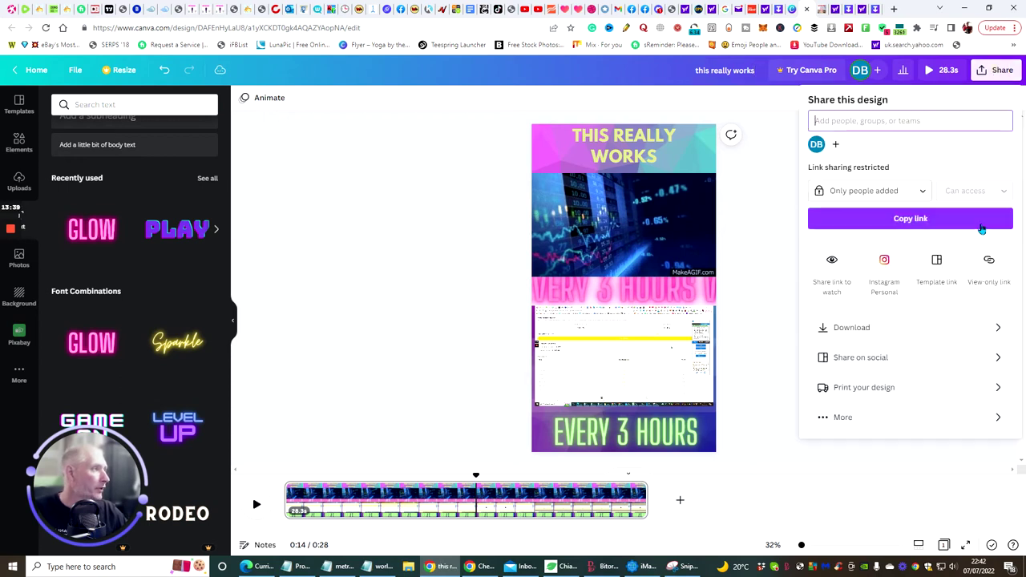
{"action": "left_click", "coordinate": [912, 327]}
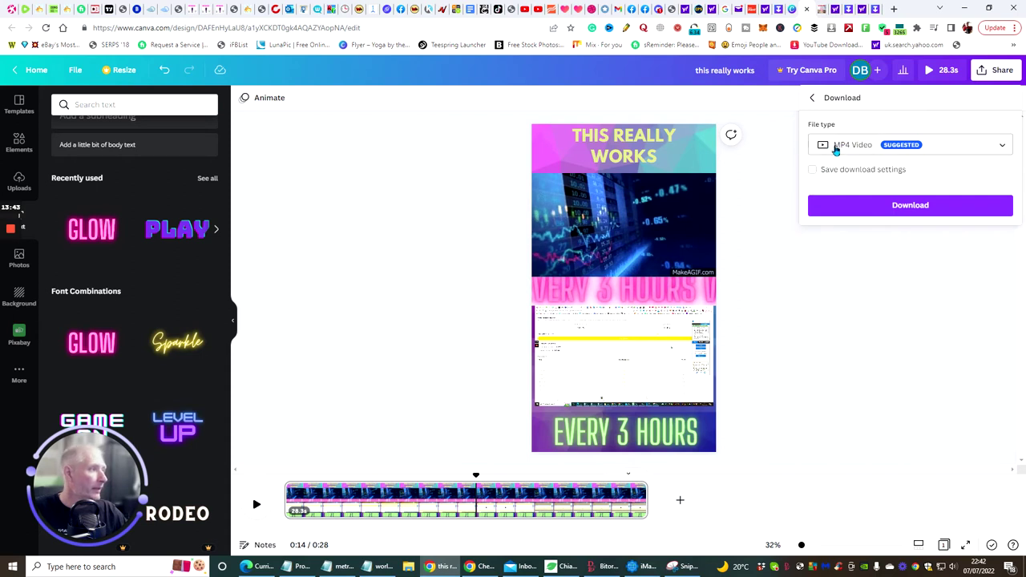
{"action": "left_click", "coordinate": [881, 206]}
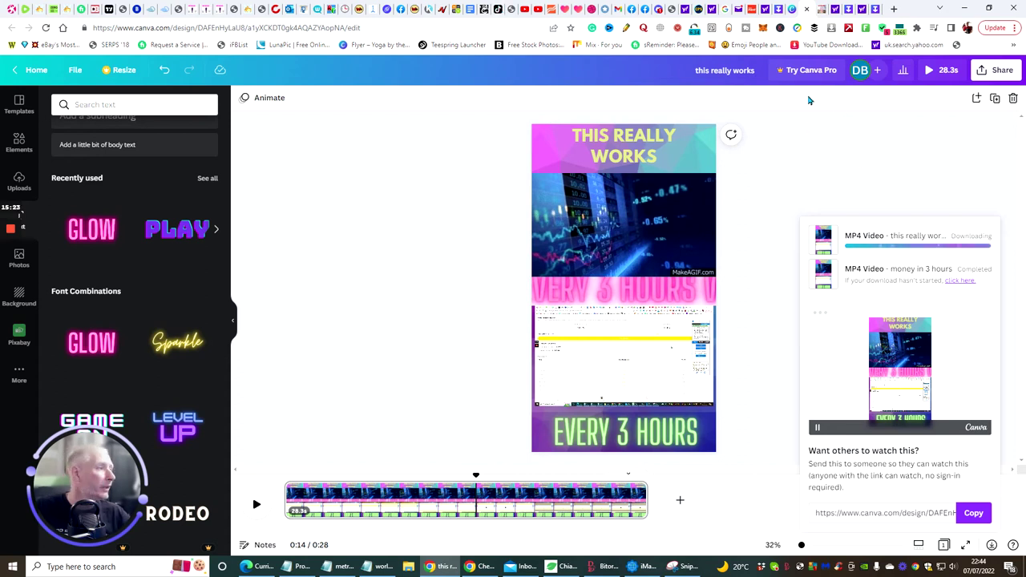
Switch to TikTok and close the open video to return to the "the sorcerers apprentice song" search results.
{"action": "left_click", "coordinate": [484, 9]}
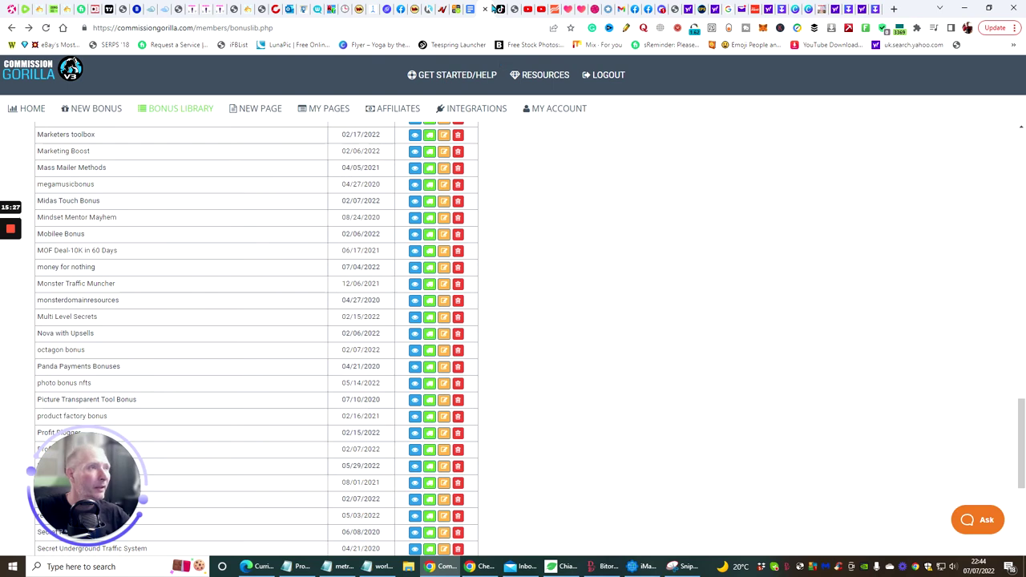
{"action": "left_click", "coordinate": [500, 9]}
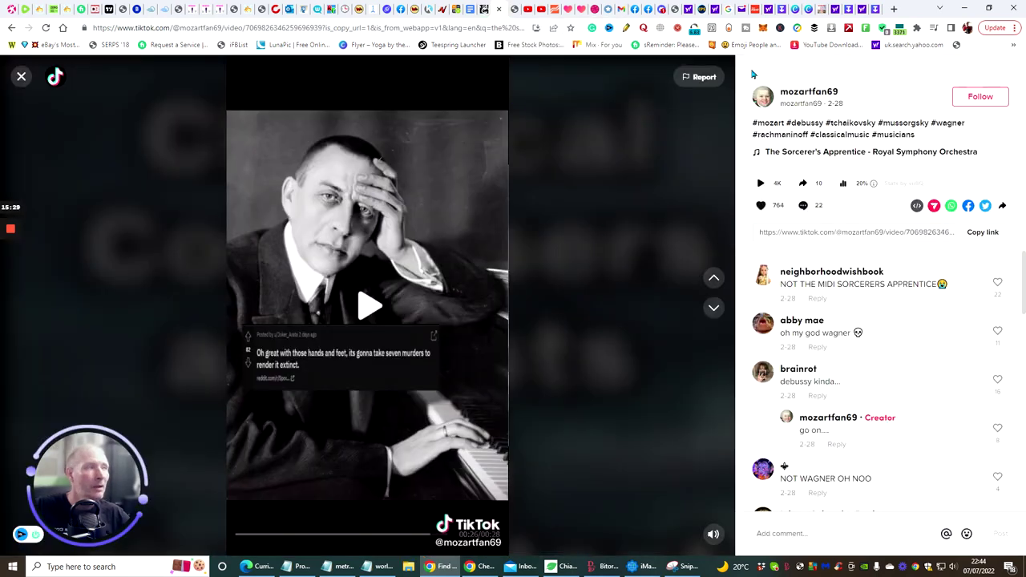
{"action": "left_click", "coordinate": [21, 77]}
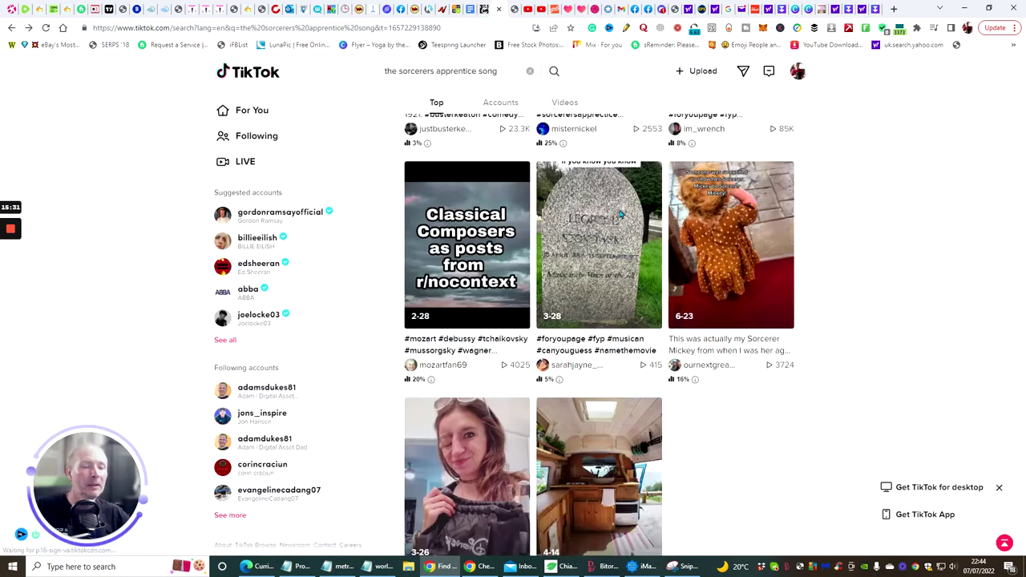
Play the newest video, "money in 3 hours", on your own TikTok profile and return to the profile page.
{"action": "mouse_move", "coordinate": [792, 77]}
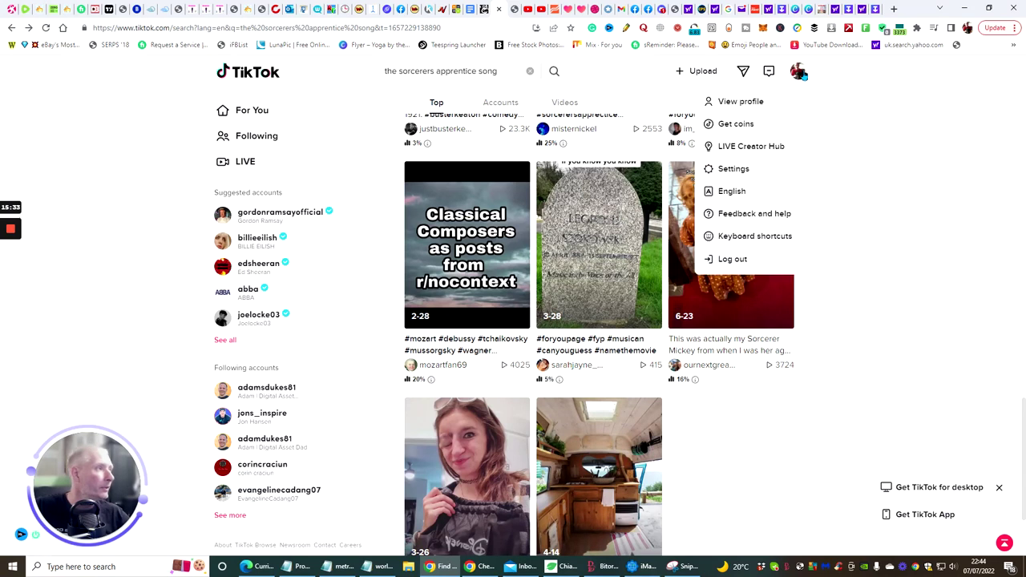
{"action": "left_click", "coordinate": [767, 101]}
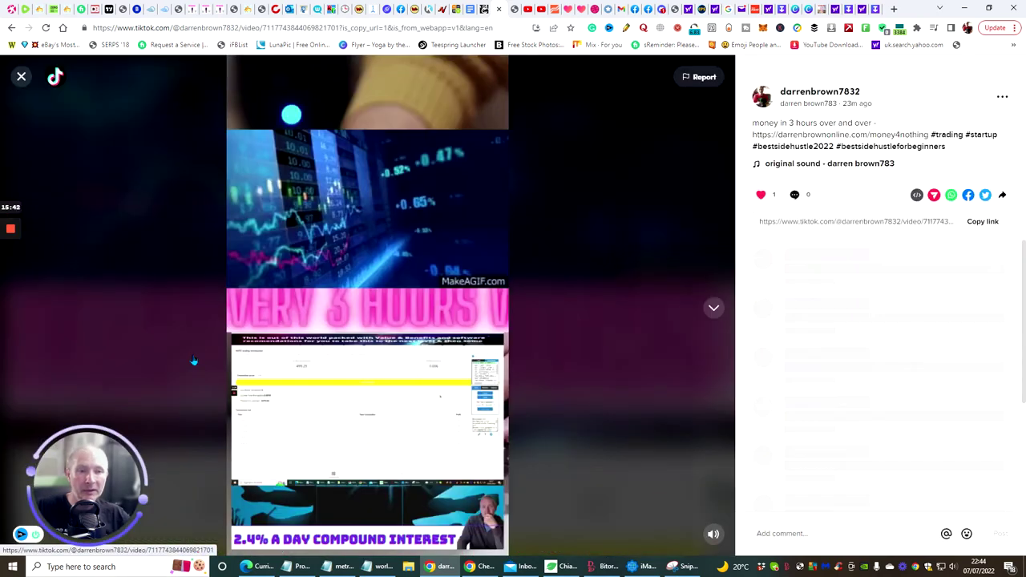
{"action": "left_click", "coordinate": [192, 361]}
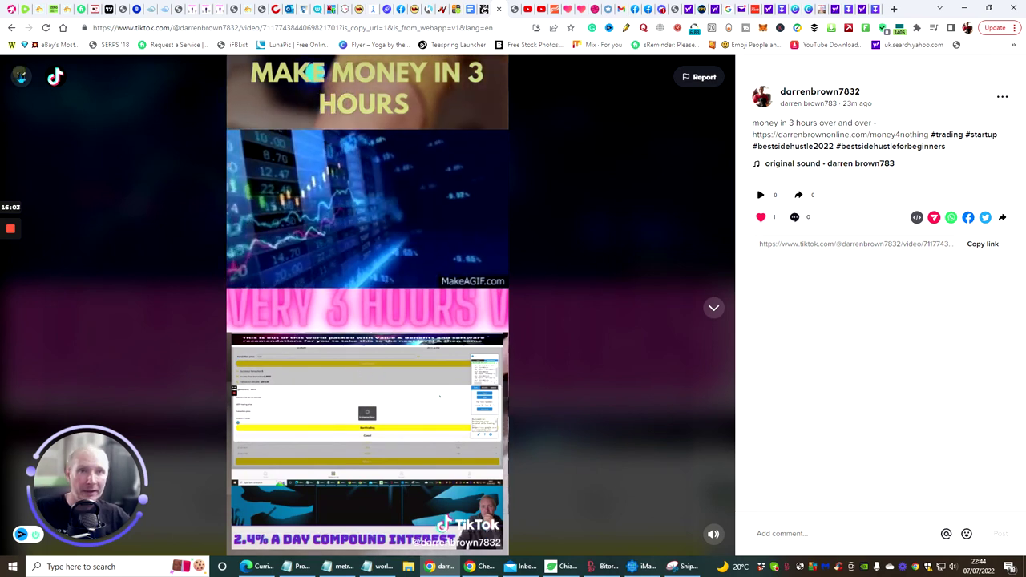
{"action": "left_click", "coordinate": [21, 77]}
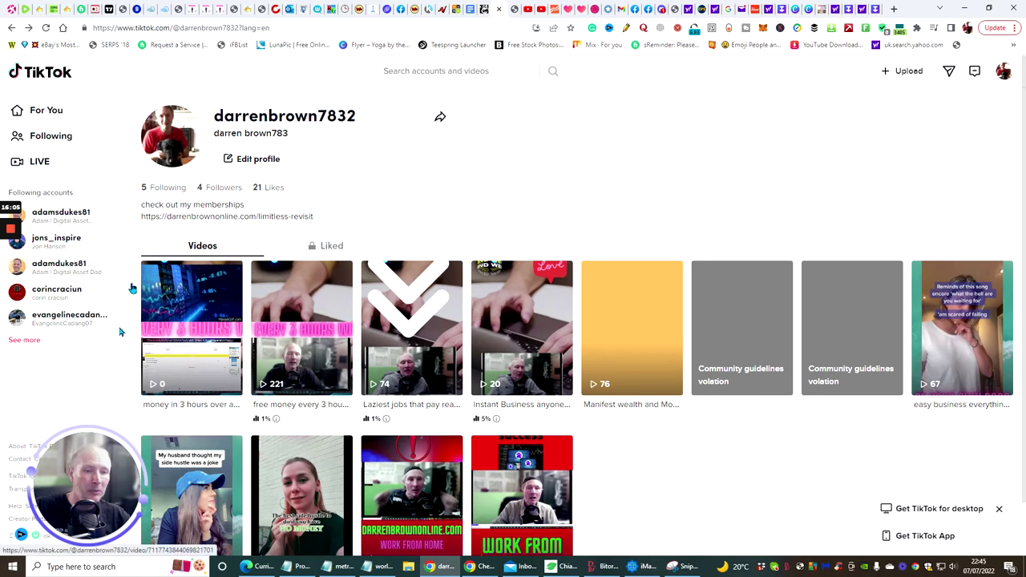
Refresh the profile and preview the "free money every 3 hours" video, pausing and closing it to finish.
{"action": "left_click", "coordinate": [47, 30]}
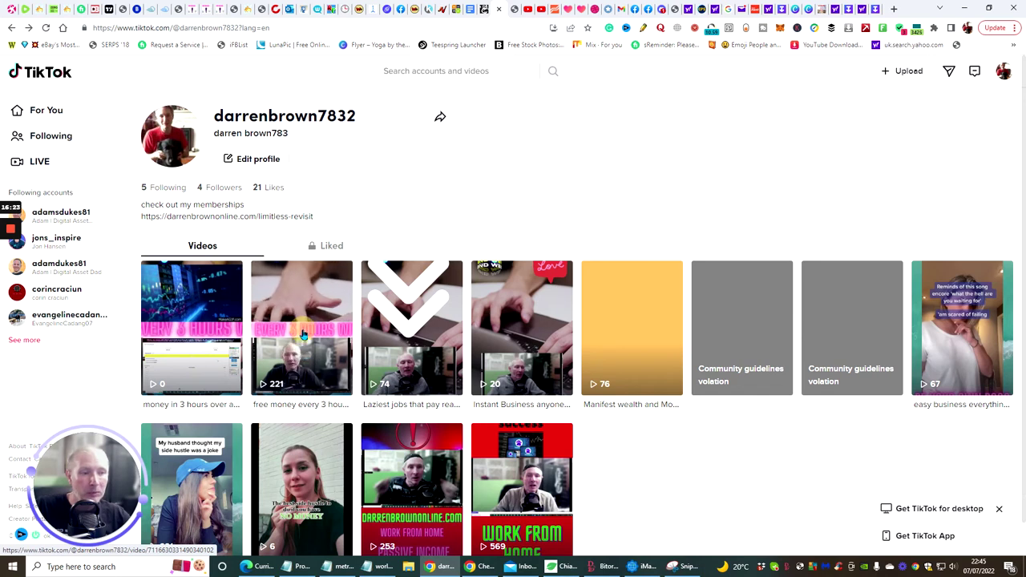
{"action": "left_click", "coordinate": [313, 370]}
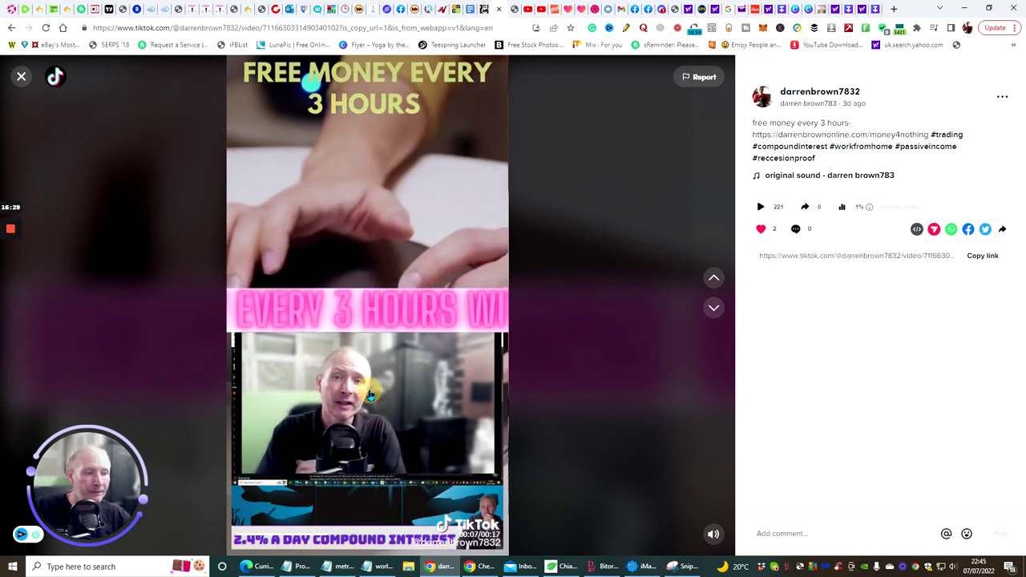
{"action": "left_click", "coordinate": [394, 234]}
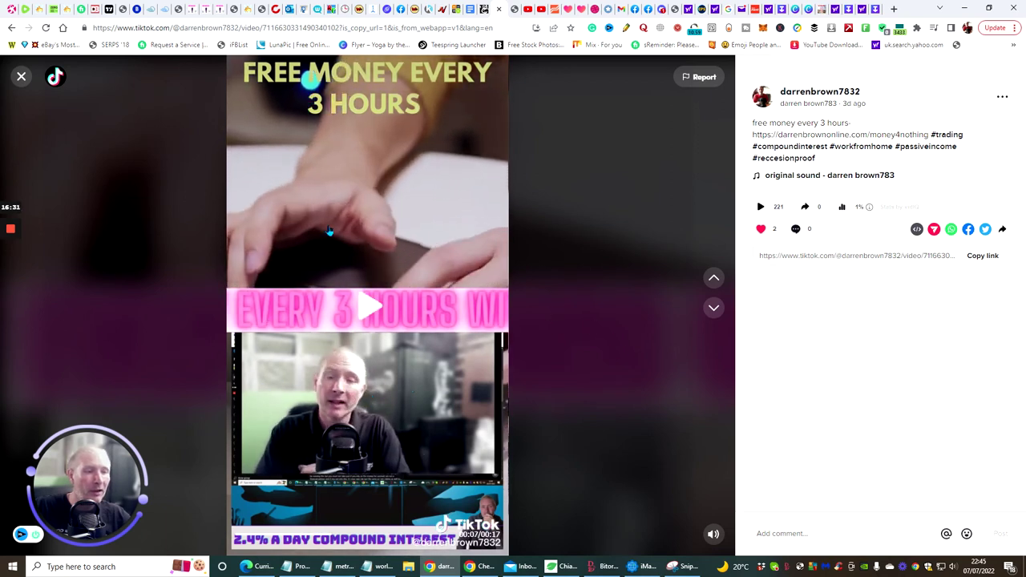
{"action": "left_click", "coordinate": [19, 76]}
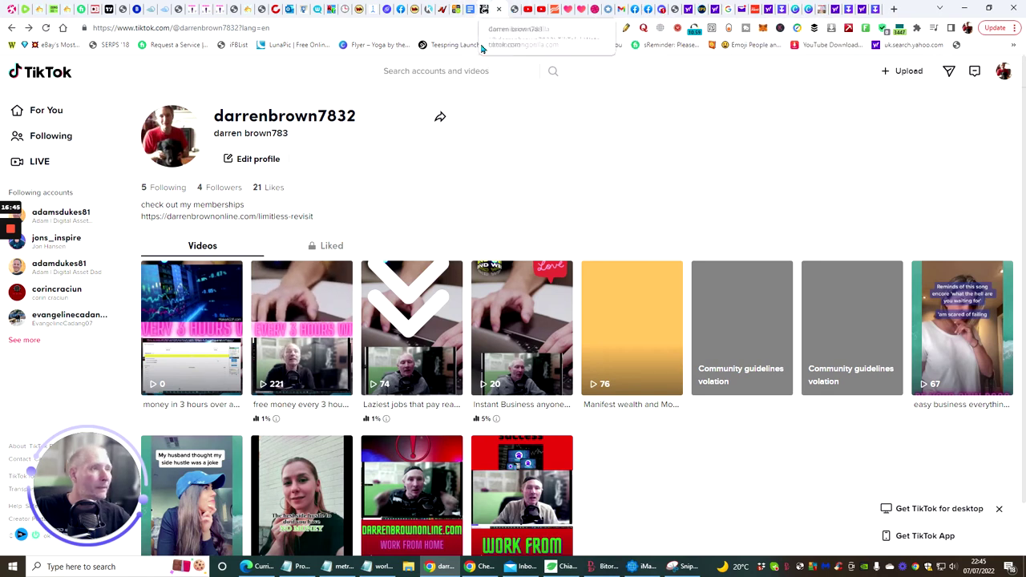
Start a new TikTok upload with the "this really works" video from the Downloads folder.
{"action": "left_click", "coordinate": [900, 74]}
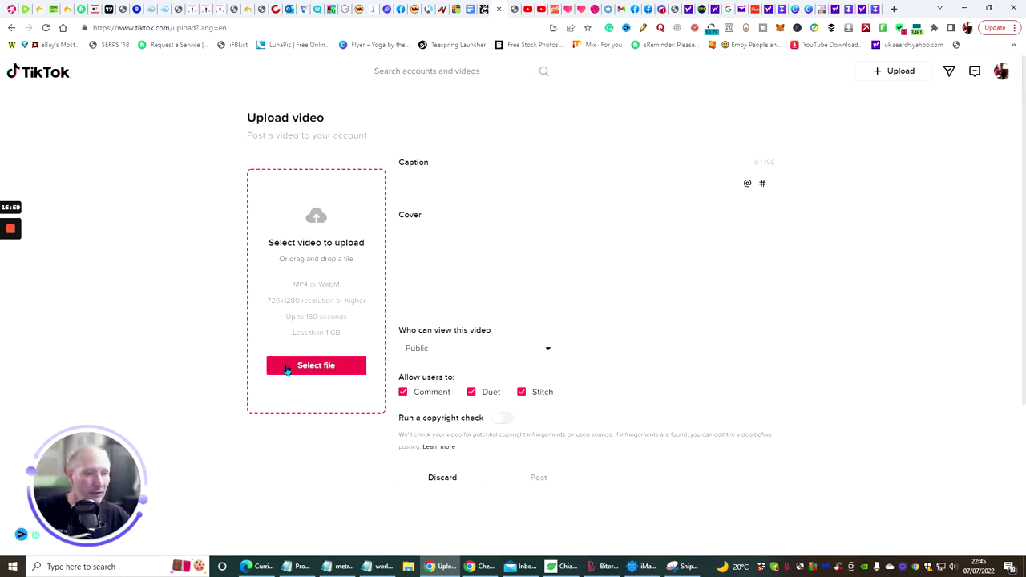
{"action": "left_click", "coordinate": [314, 369]}
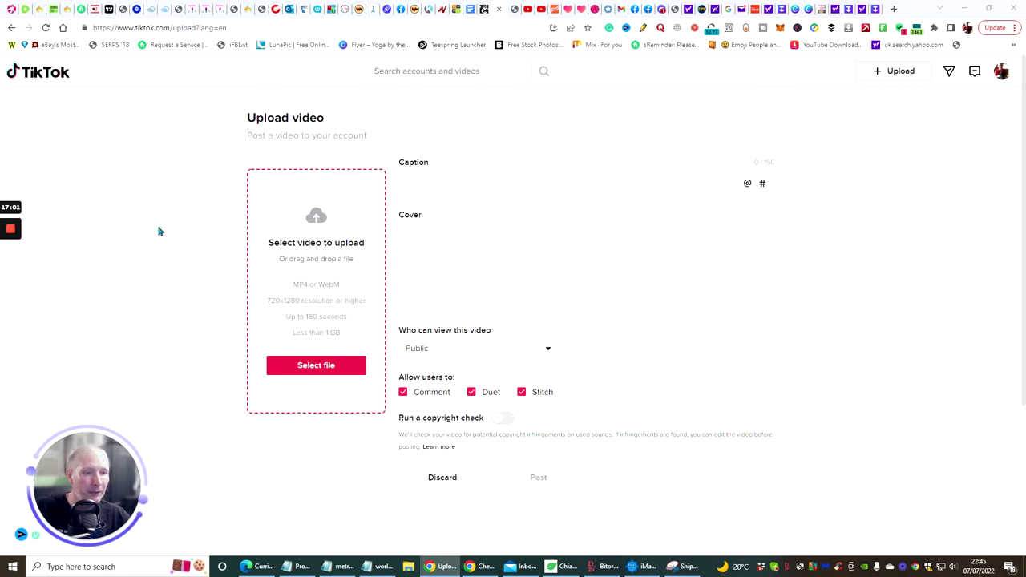
{"action": "left_click", "coordinate": [114, 186]}
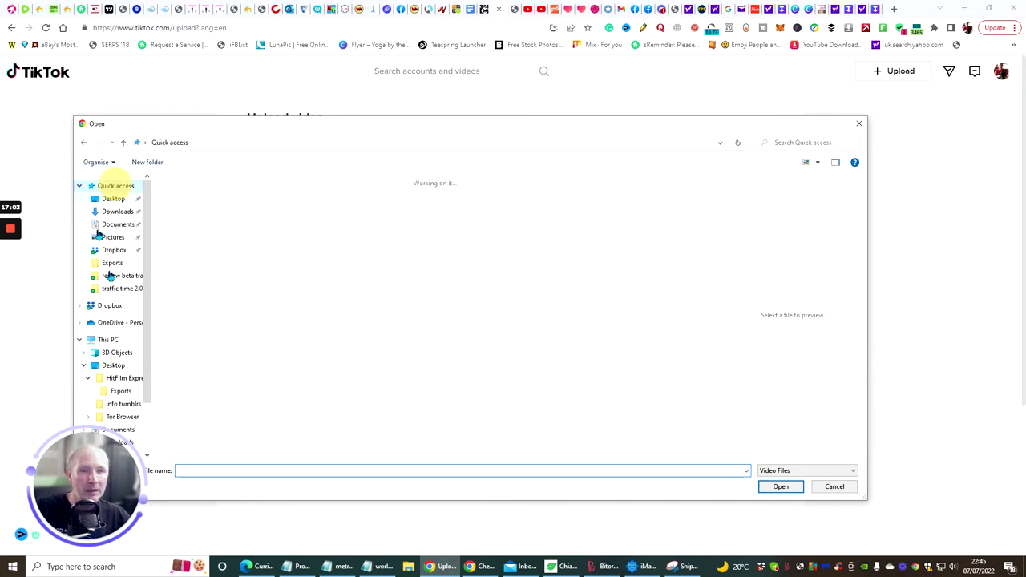
{"action": "scroll", "coordinate": [293, 291], "scroll_direction": "down", "scroll_amount": 4}
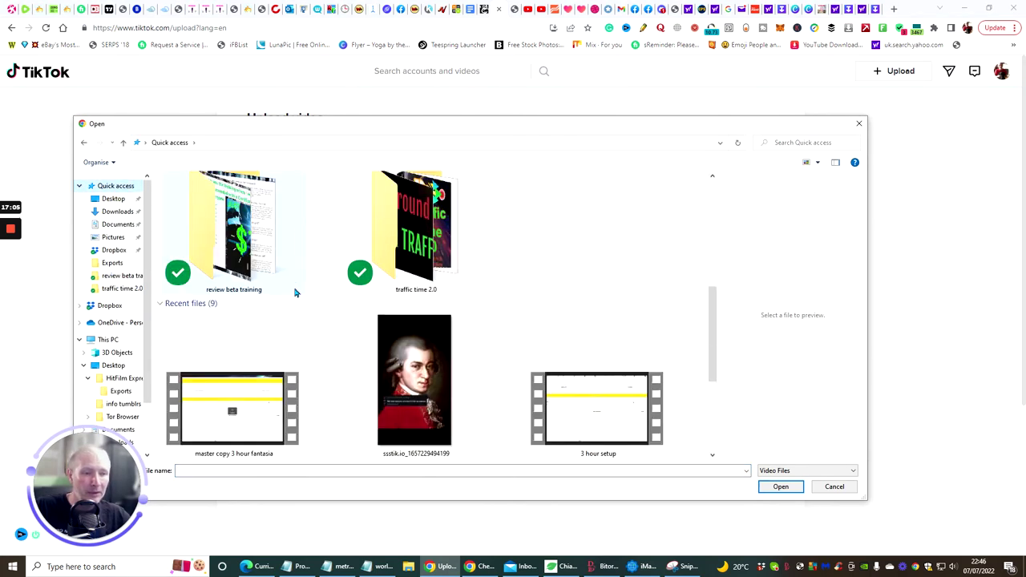
{"action": "scroll", "coordinate": [294, 291], "scroll_direction": "down", "scroll_amount": 2}
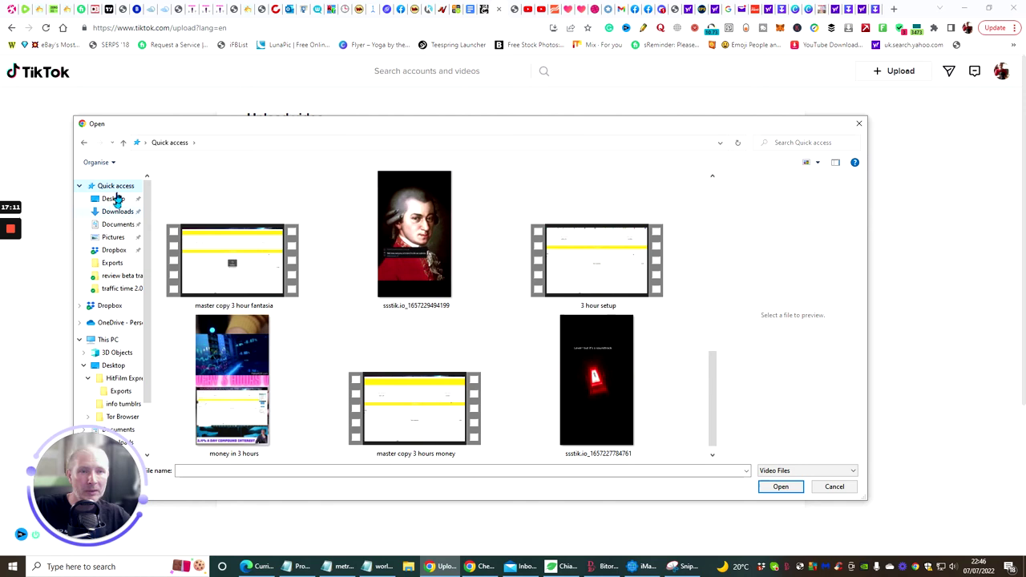
{"action": "left_click", "coordinate": [104, 185]}
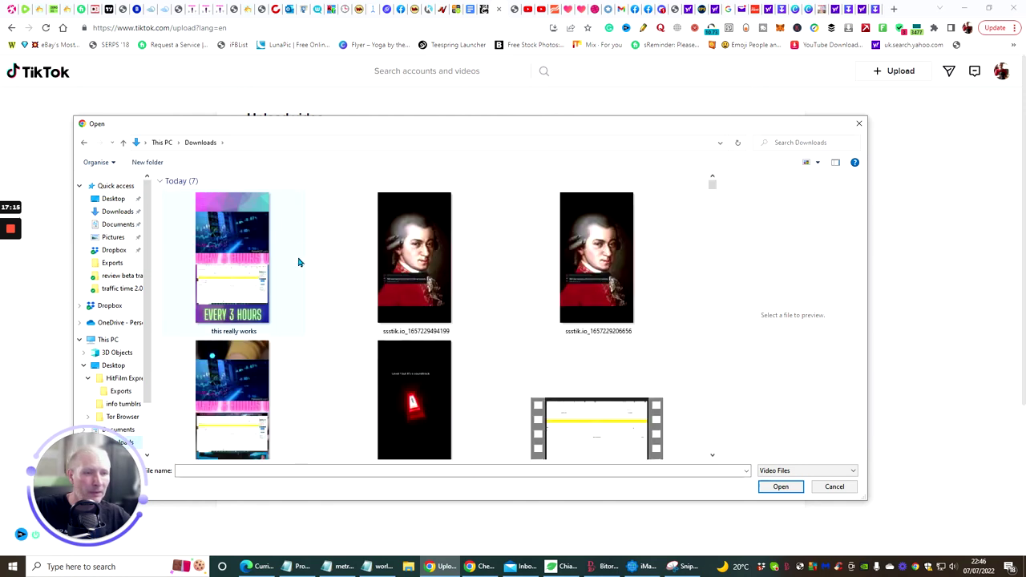
{"action": "left_click", "coordinate": [221, 275]}
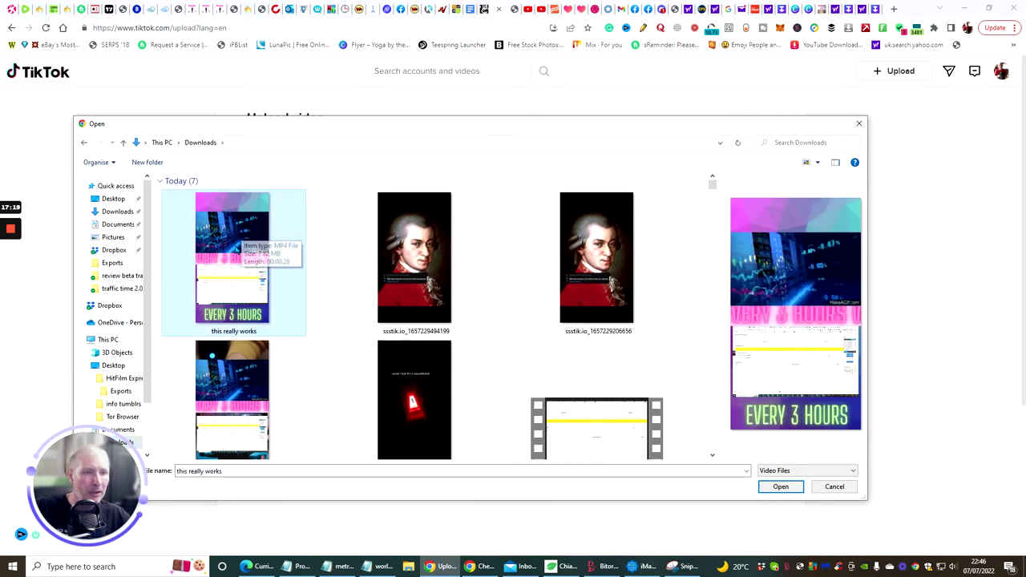
{"action": "left_click", "coordinate": [769, 486]}
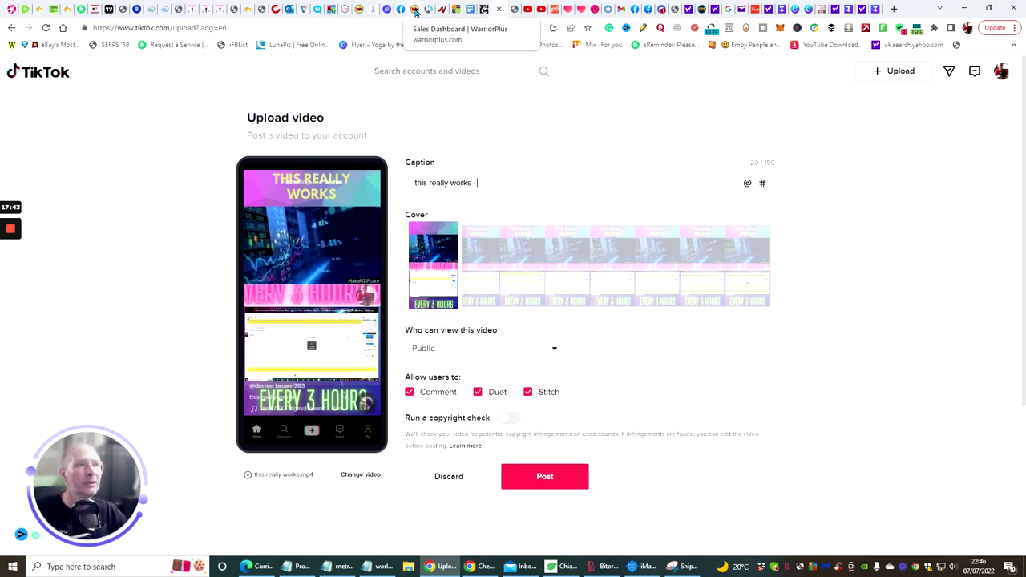
Copy the "money for nothing" link (/money4nothing) in Pretty Links and open its landing page in a new browser tab.
{"action": "left_click", "coordinate": [84, 9]}
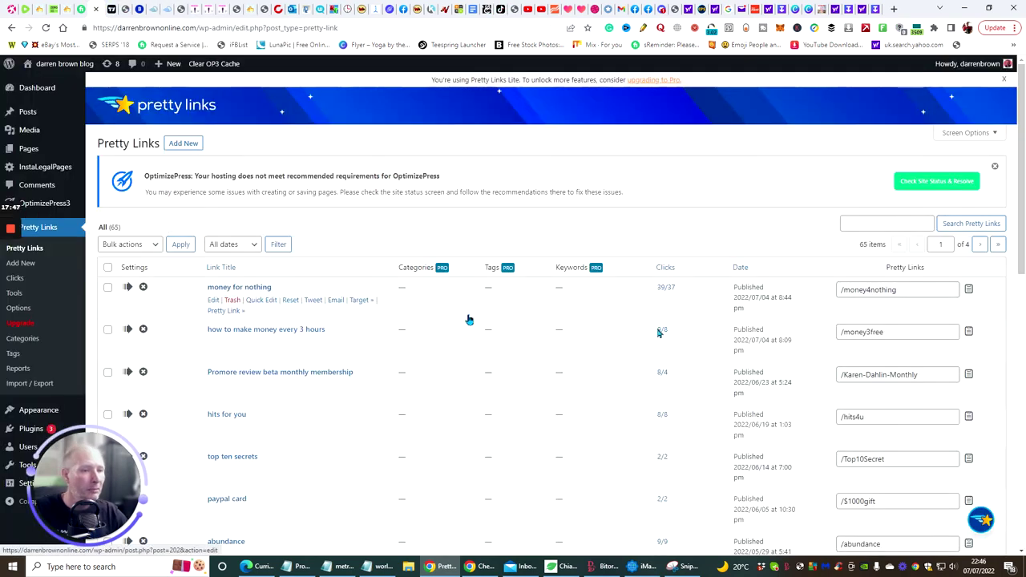
{"action": "left_click", "coordinate": [968, 292]}
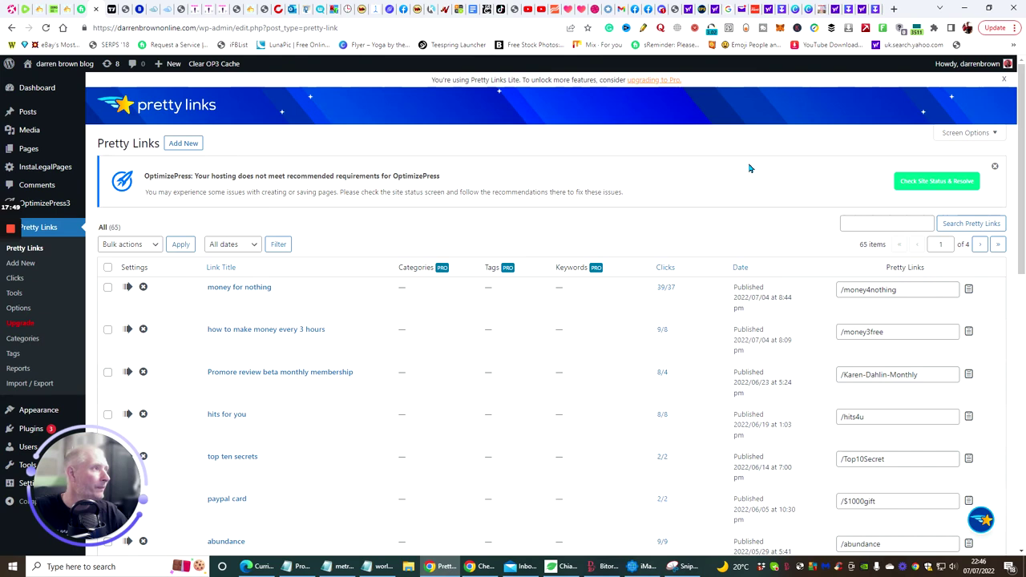
{"action": "left_click", "coordinate": [893, 9]}
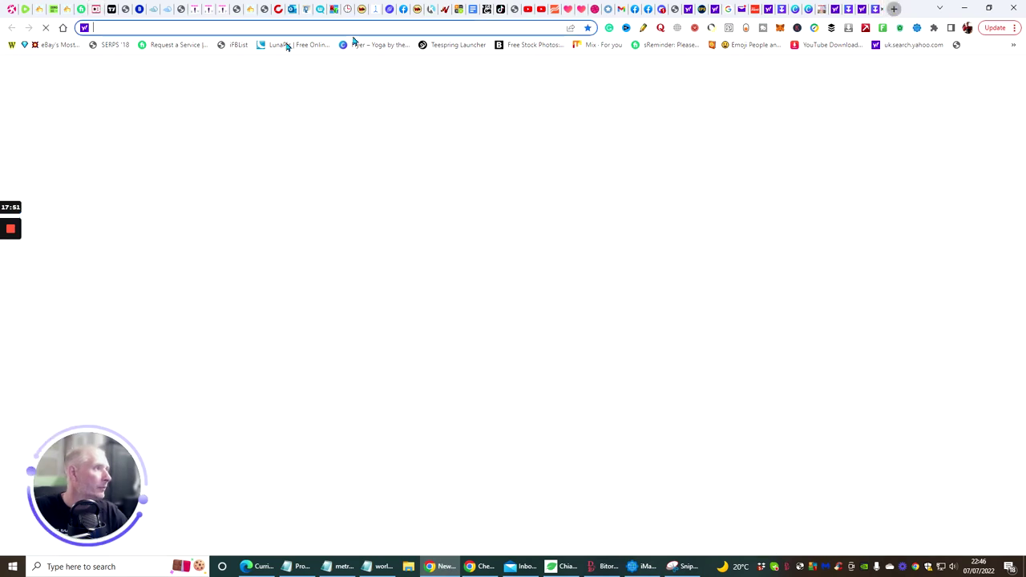
{"action": "right_click", "coordinate": [146, 29]}
{"action": "left_click", "coordinate": [161, 110]}
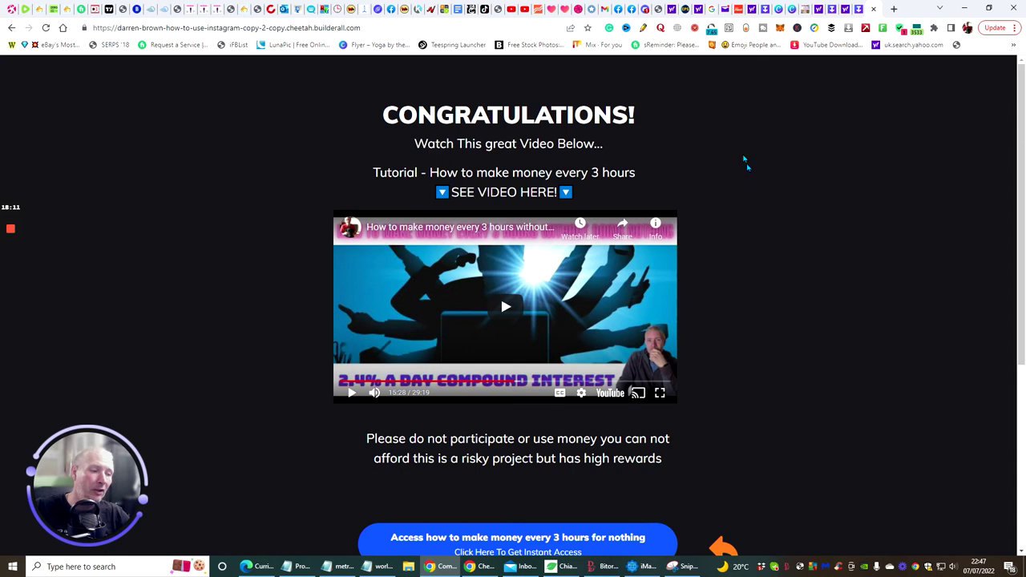
{"action": "scroll", "coordinate": [713, 176], "scroll_direction": "down", "scroll_amount": 4}
{"action": "scroll", "coordinate": [731, 206], "scroll_direction": "up", "scroll_amount": 4}
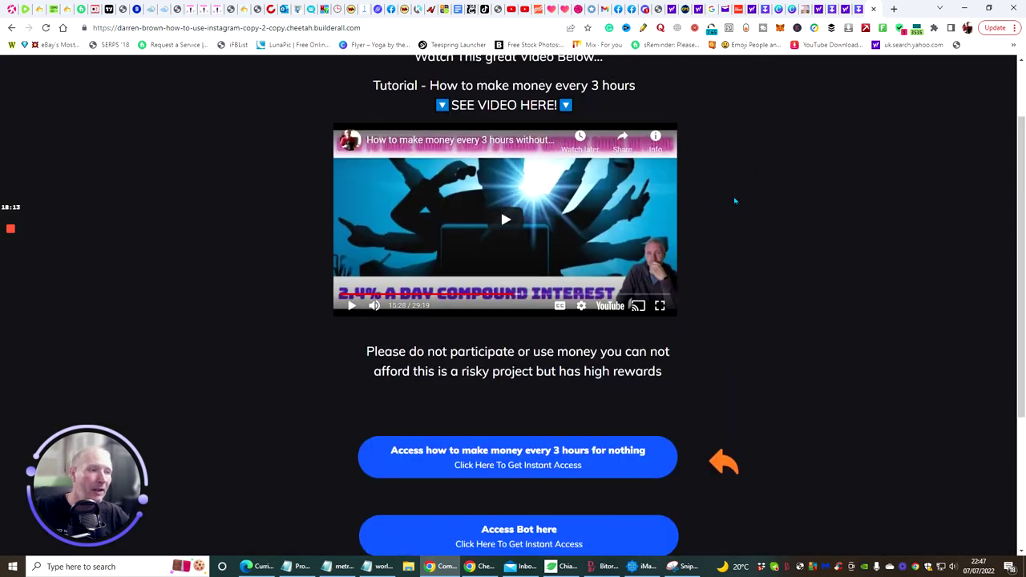
{"action": "scroll", "coordinate": [732, 205], "scroll_direction": "down", "scroll_amount": 1}
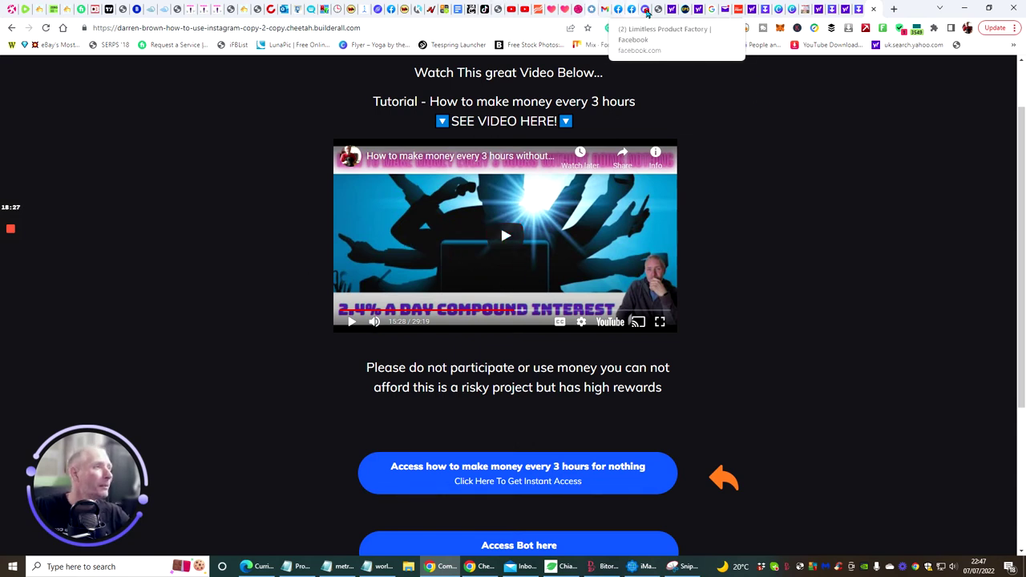
Switch to the WorldOTC transaction page and review the assets, income and transaction list.
{"action": "left_click", "coordinate": [497, 11]}
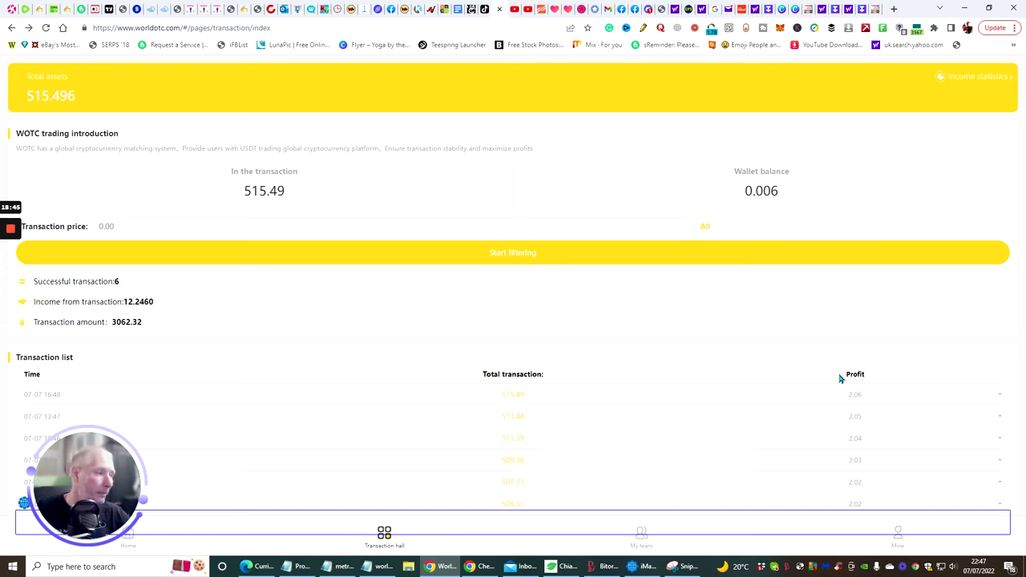
{"action": "scroll", "coordinate": [653, 415], "scroll_direction": "down", "scroll_amount": 2}
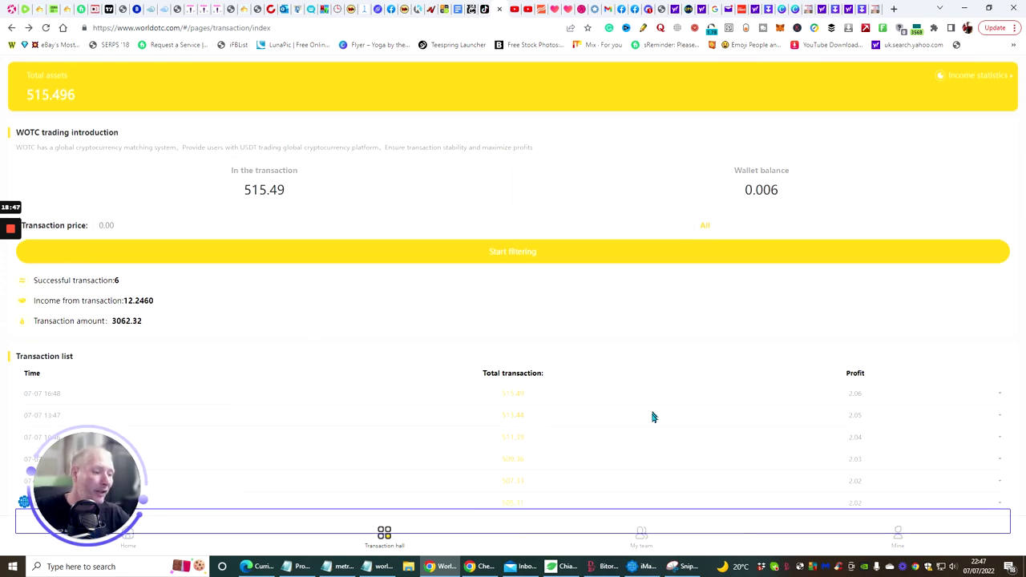
{"action": "scroll", "coordinate": [602, 435], "scroll_direction": "up", "scroll_amount": 2}
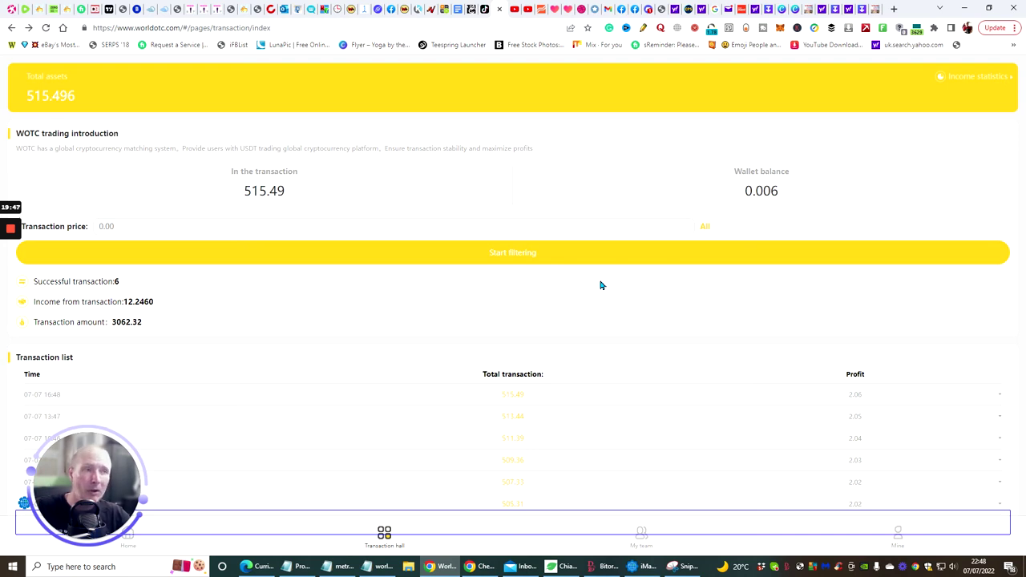
Open the "Access Bot here" document from the landing page, read the bot script and close the document.
{"action": "left_click", "coordinate": [866, 9]}
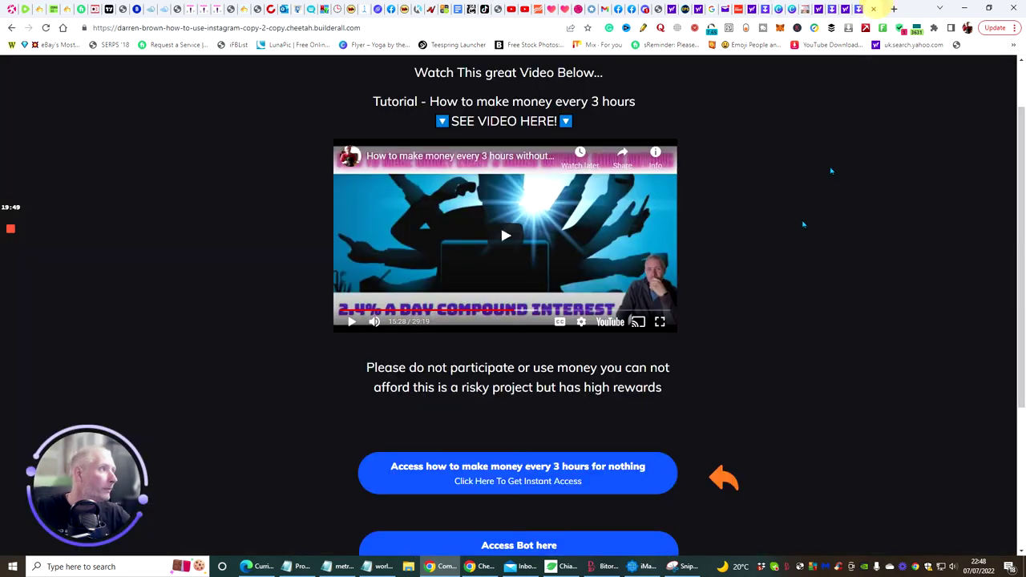
{"action": "scroll", "coordinate": [702, 267], "scroll_direction": "down", "scroll_amount": 3}
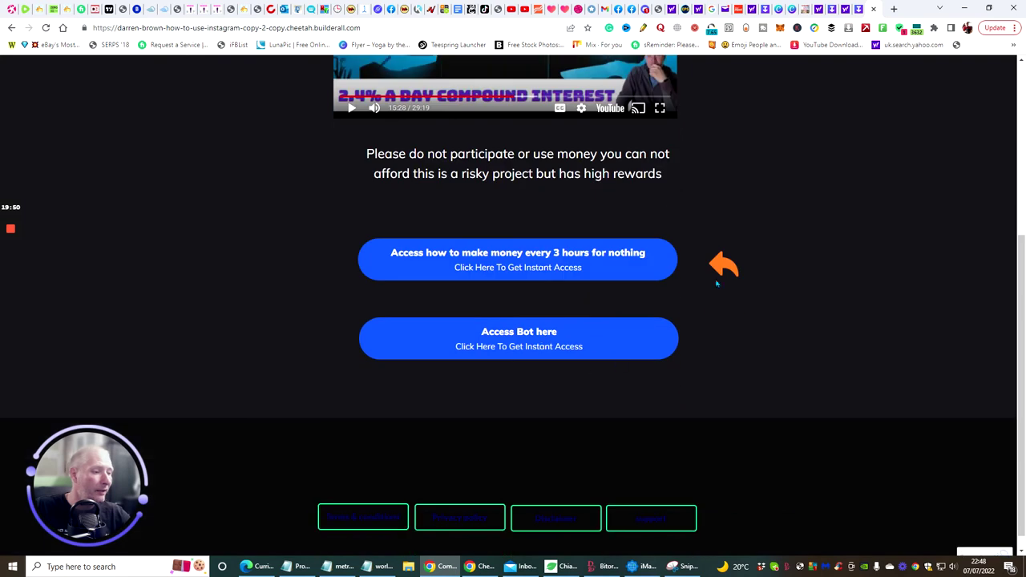
{"action": "left_click", "coordinate": [508, 335]}
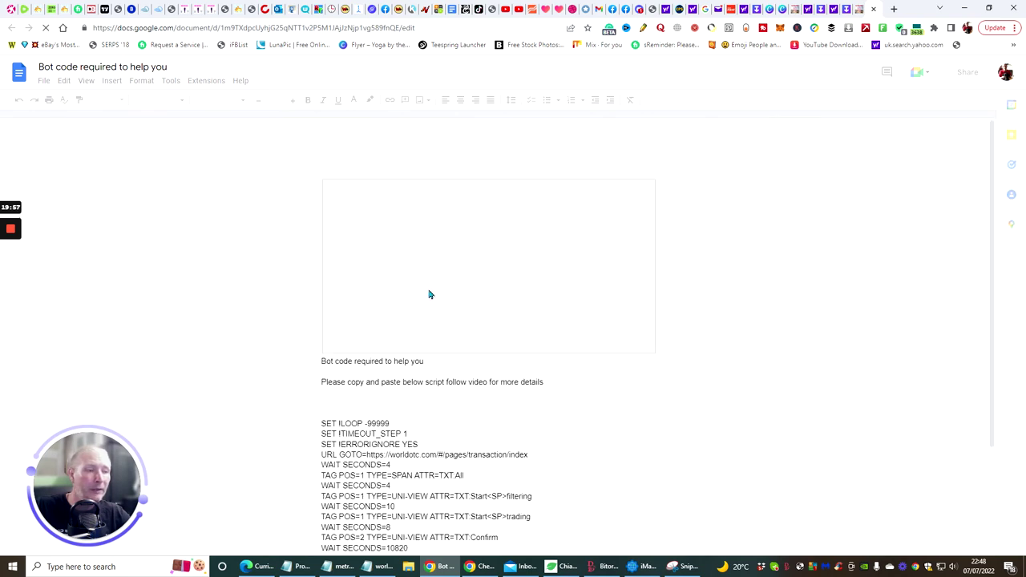
{"action": "scroll", "coordinate": [522, 305], "scroll_direction": "down", "scroll_amount": 2}
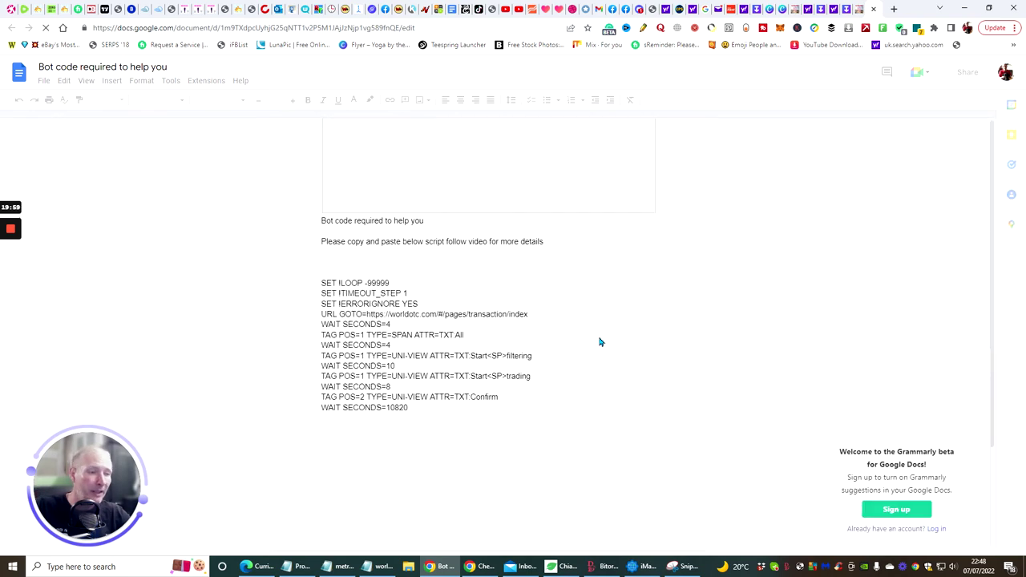
{"action": "scroll", "coordinate": [577, 341], "scroll_direction": "up", "scroll_amount": 2}
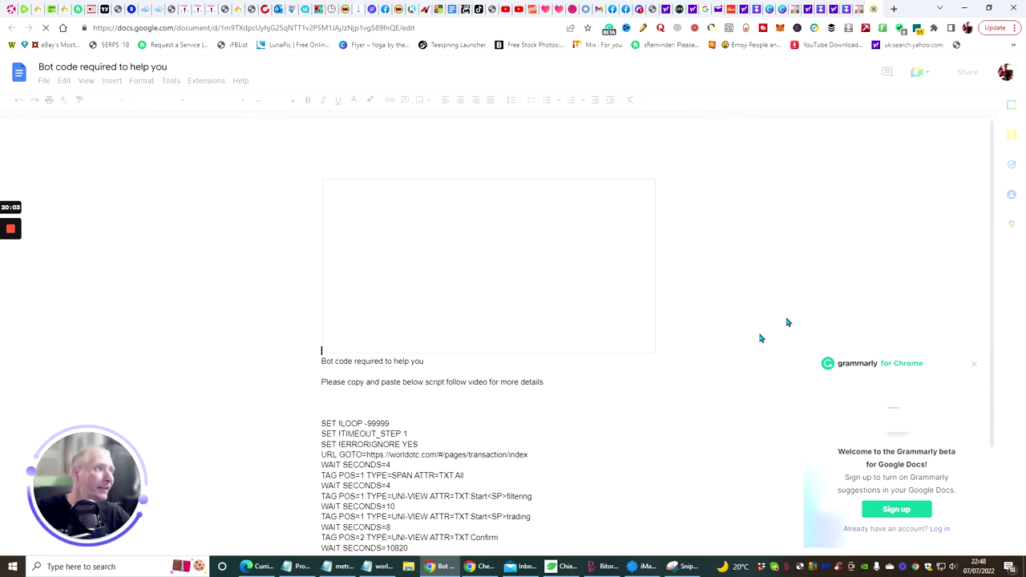
{"action": "key", "text": "ctrl+w"}
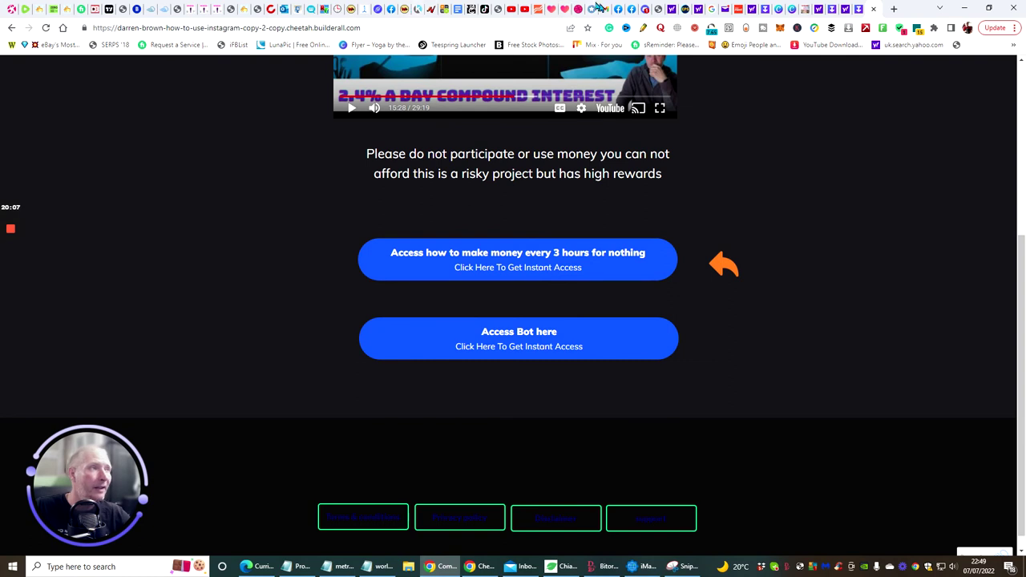
Return to the WorldOTC transaction page and look through the earlier transactions and their profits.
{"action": "left_click", "coordinate": [648, 9]}
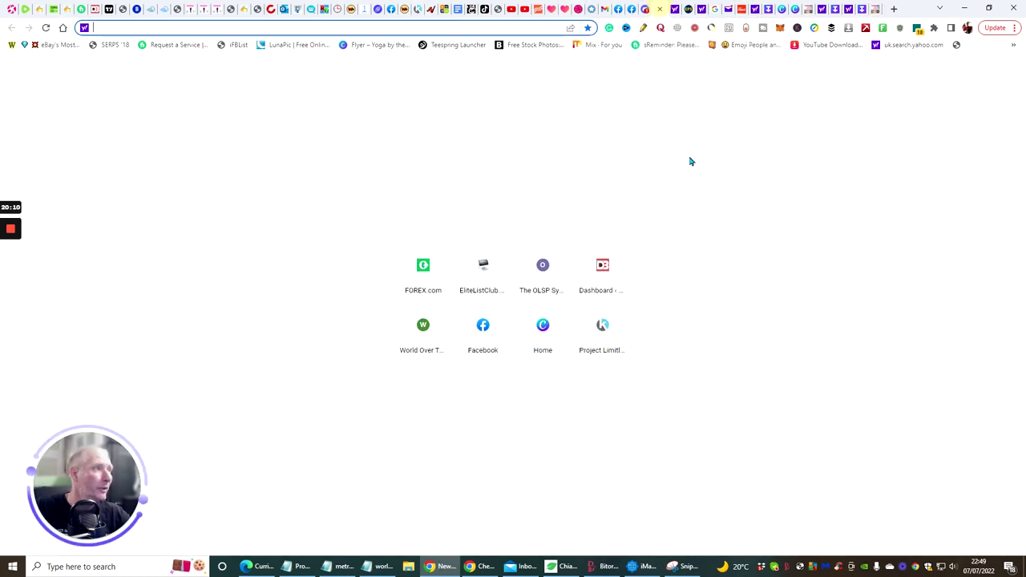
{"action": "left_click", "coordinate": [485, 9]}
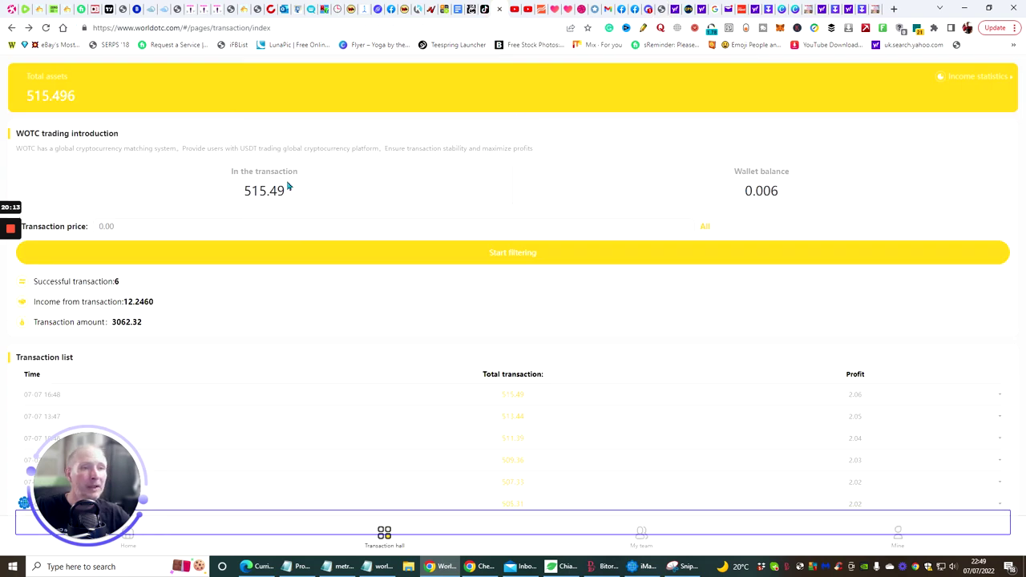
{"action": "scroll", "coordinate": [740, 411], "scroll_direction": "down", "scroll_amount": 2}
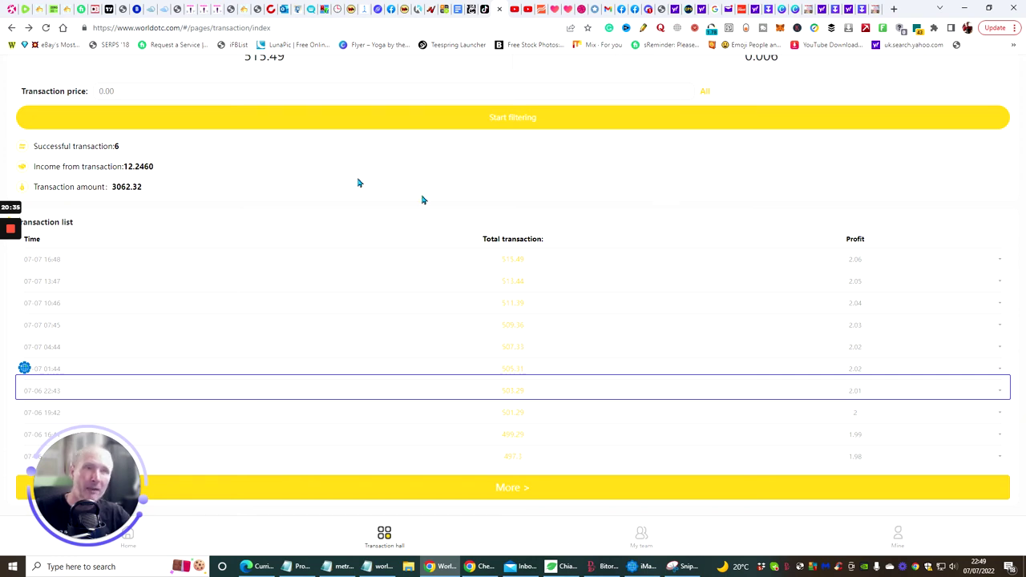
{"action": "scroll", "coordinate": [402, 178], "scroll_direction": "up", "scroll_amount": 2}
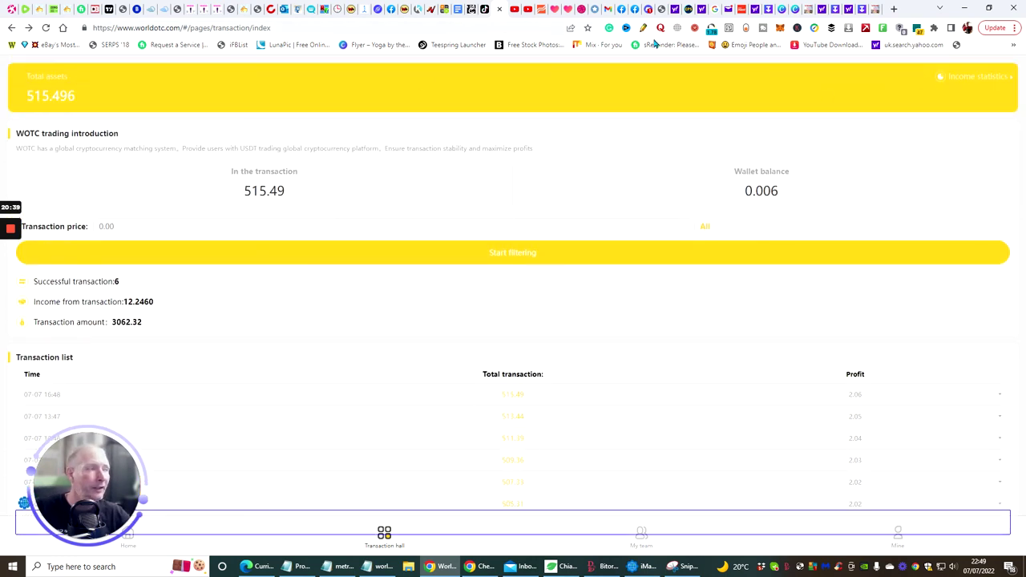
Return to the TikTok upload page and paste the copied money4nothing link after "this really works -" in the caption.
{"action": "left_click", "coordinate": [478, 9]}
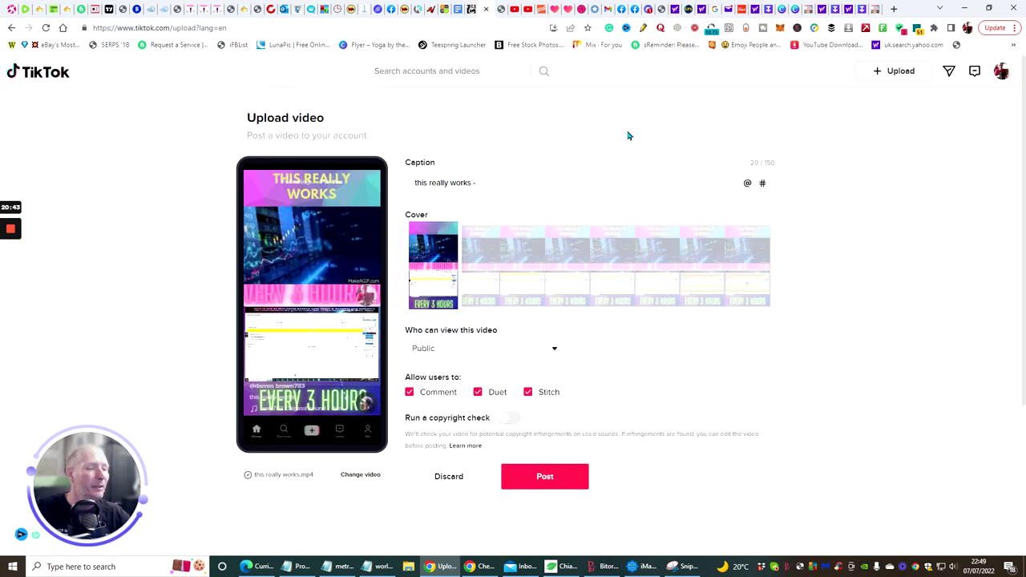
{"action": "right_click", "coordinate": [484, 182]}
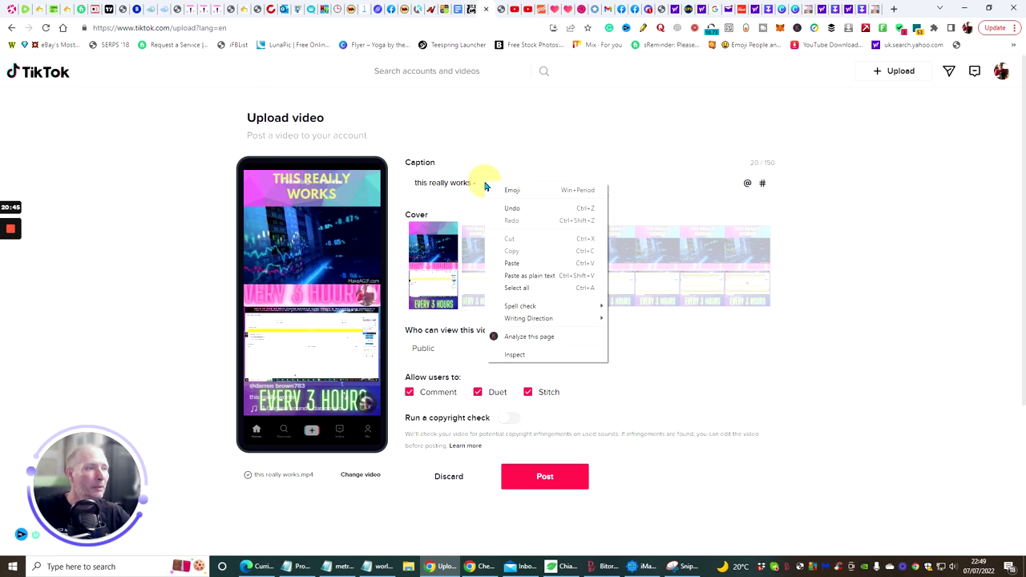
{"action": "left_click", "coordinate": [506, 264]}
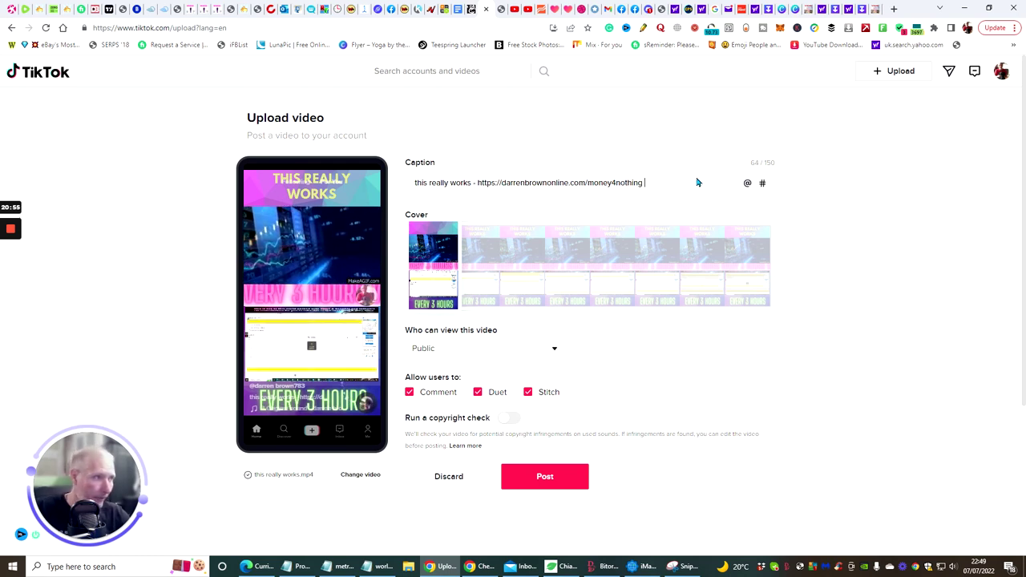
Add the suggested hashtags #trading and #bottrading to the end of the caption.
{"action": "left_click", "coordinate": [764, 185]}
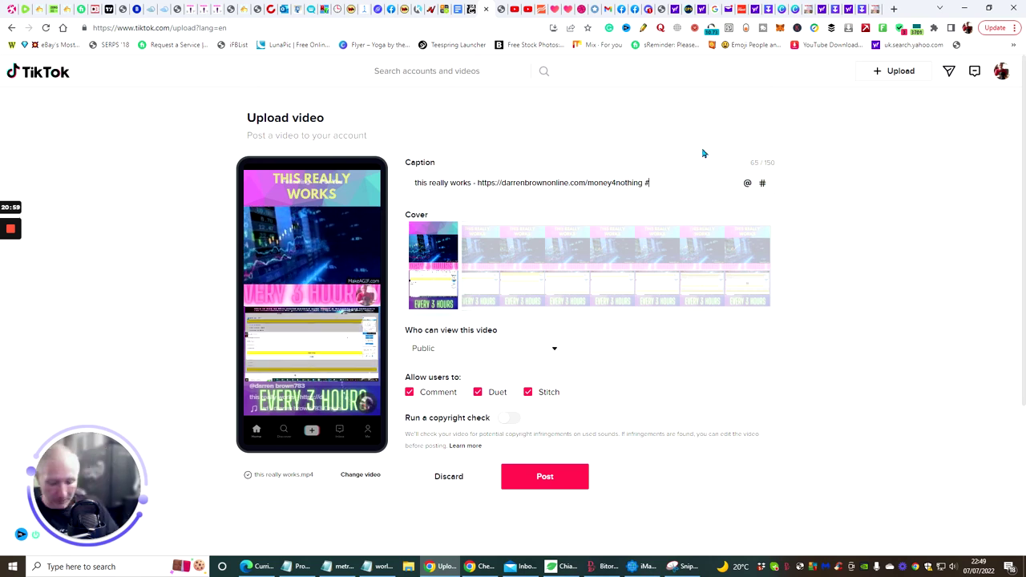
{"action": "type", "text": "trading"}
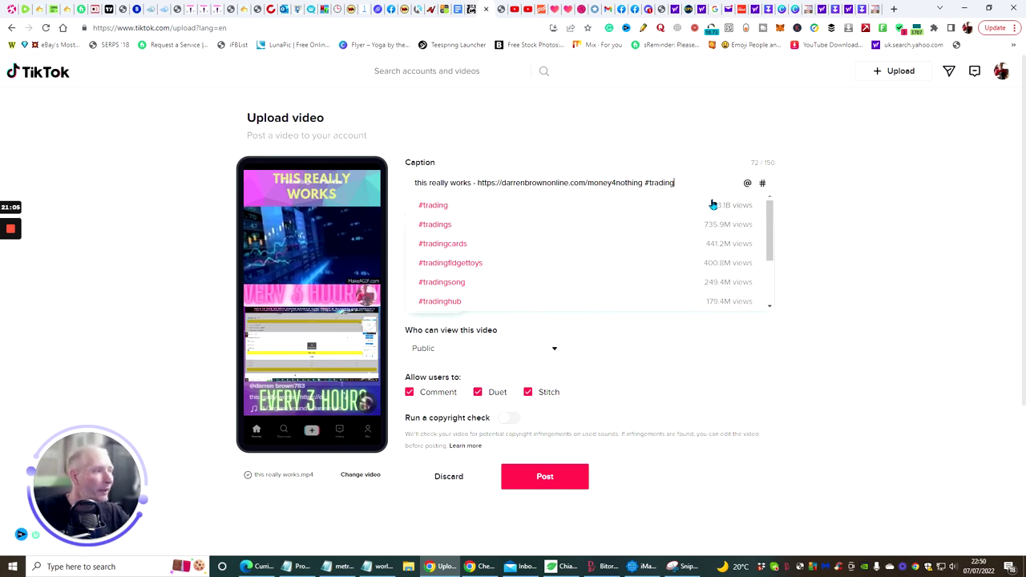
{"action": "left_click", "coordinate": [433, 207]}
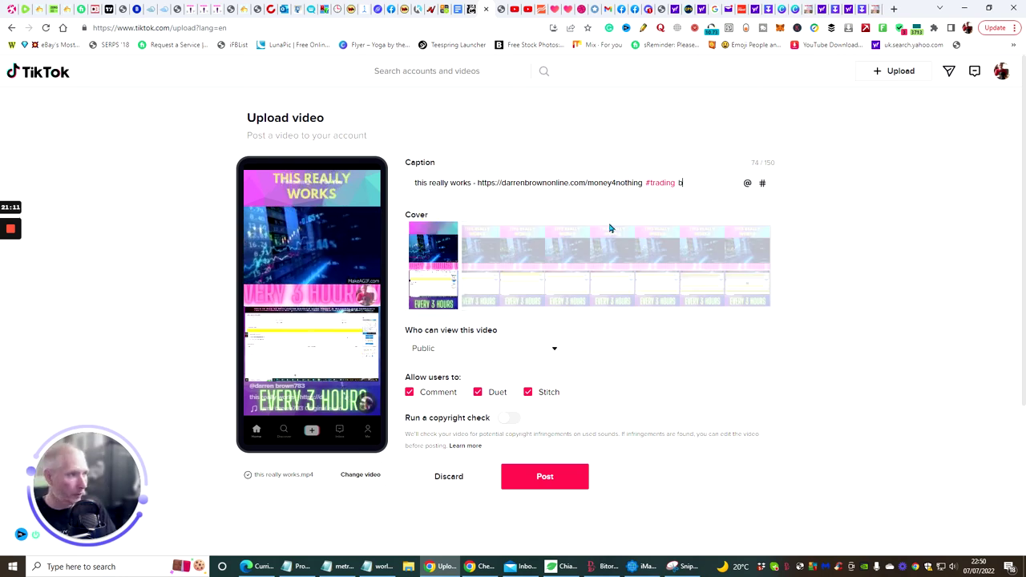
{"action": "type", "text": "#bottrading"}
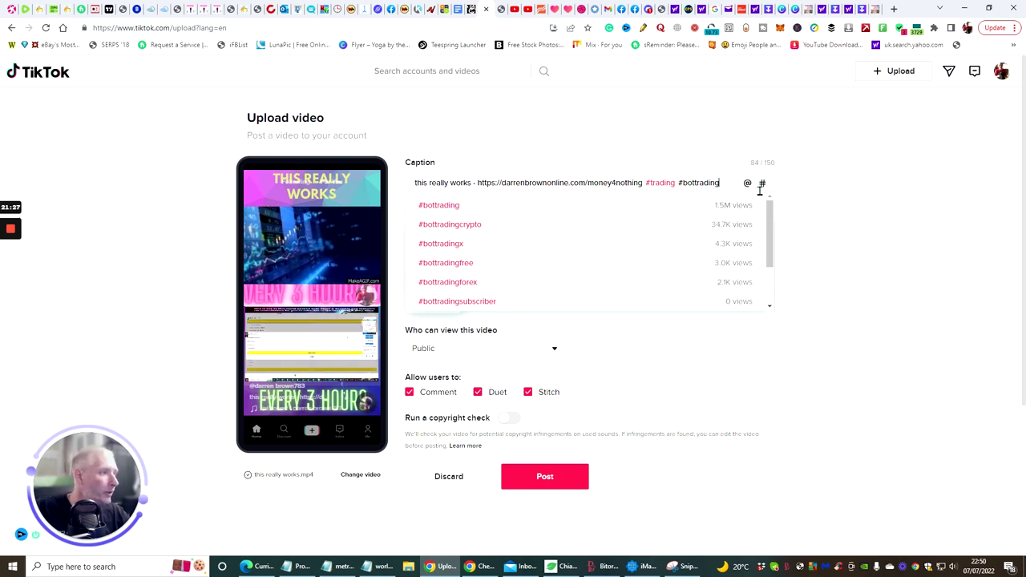
{"action": "left_click", "coordinate": [439, 205]}
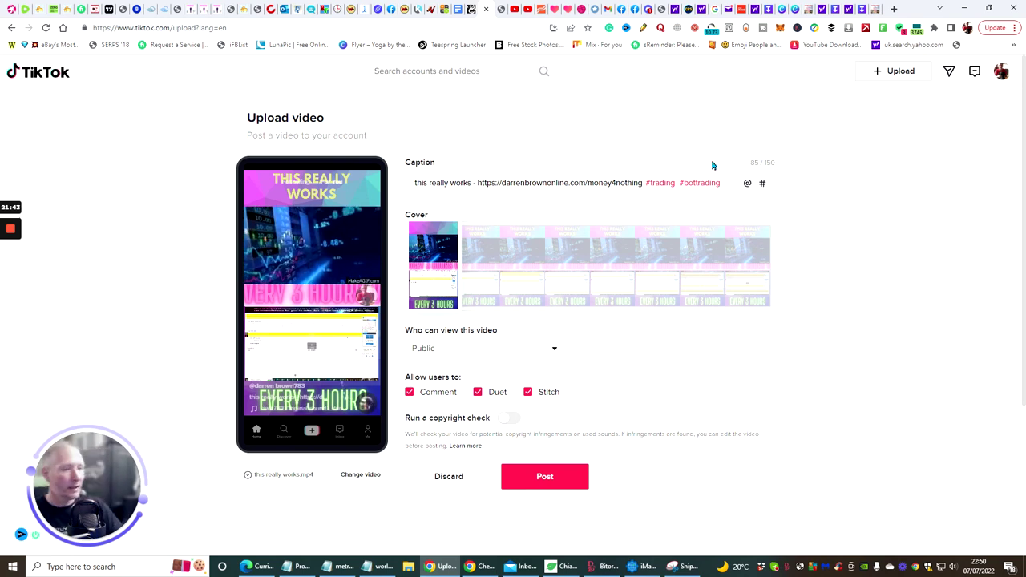
Look up hashtags beginning with "bestside" and add #bestsidehustleforbeginners to the caption.
{"action": "type", "text": "best"}
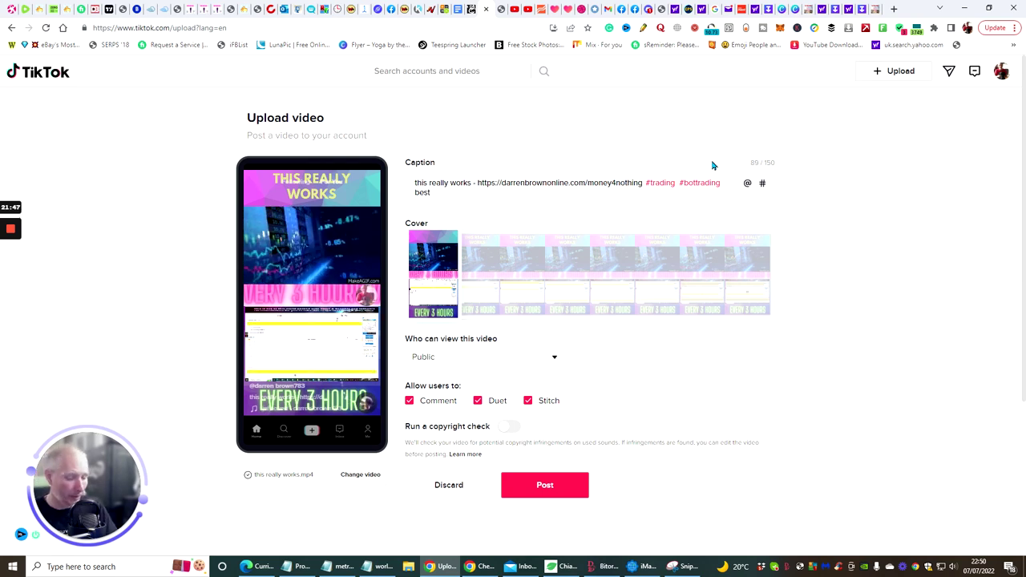
{"action": "key", "text": "BackSpace"}
{"action": "key", "text": "BackSpace"}
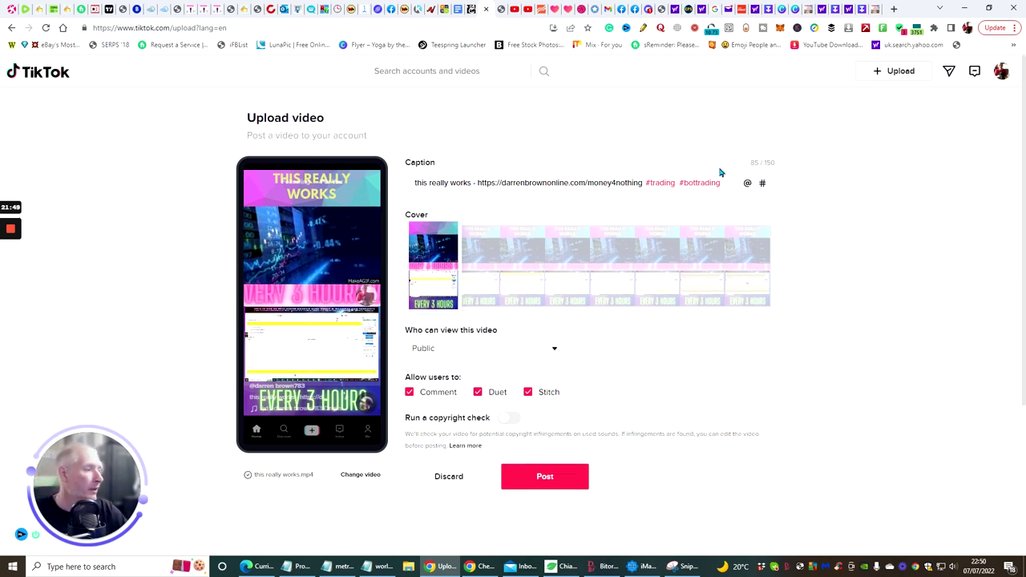
{"action": "left_click", "coordinate": [762, 184]}
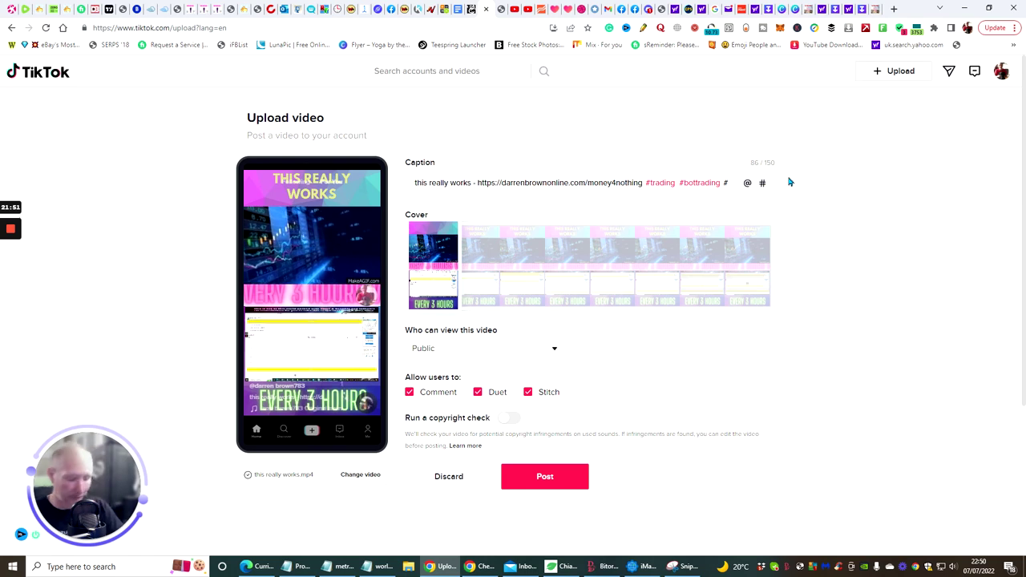
{"action": "type", "text": "bestside"}
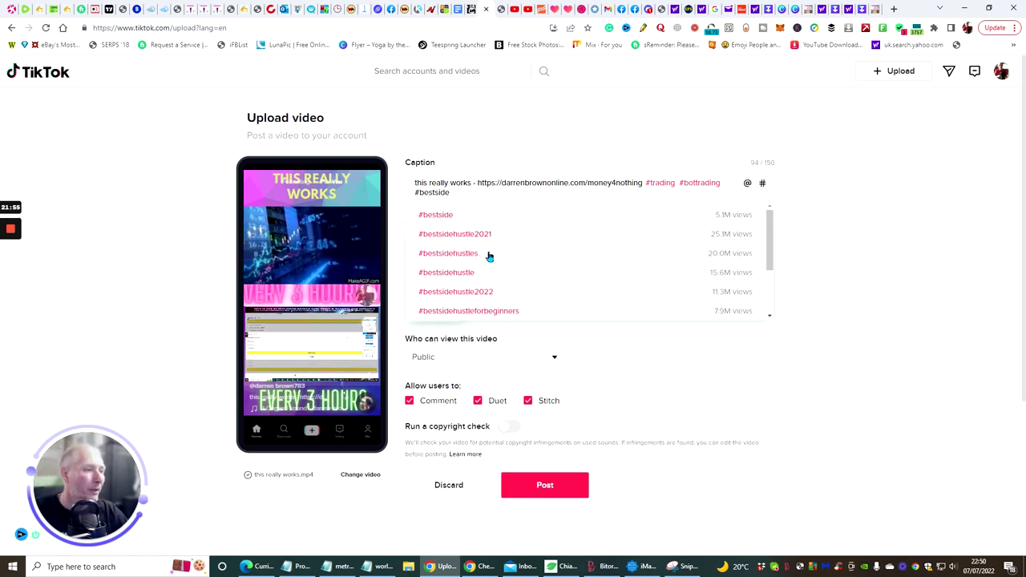
{"action": "left_click", "coordinate": [465, 310]}
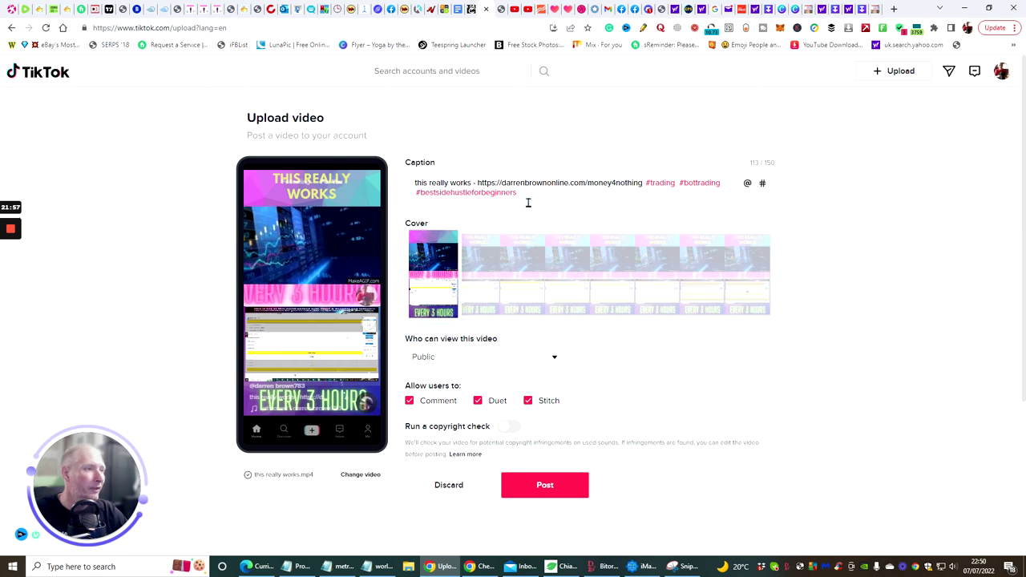
Add the suggested hashtags #bestsidehustle2022 and #passiveincome to the end of the caption.
{"action": "left_click", "coordinate": [762, 185]}
{"action": "type", "text": "be"}
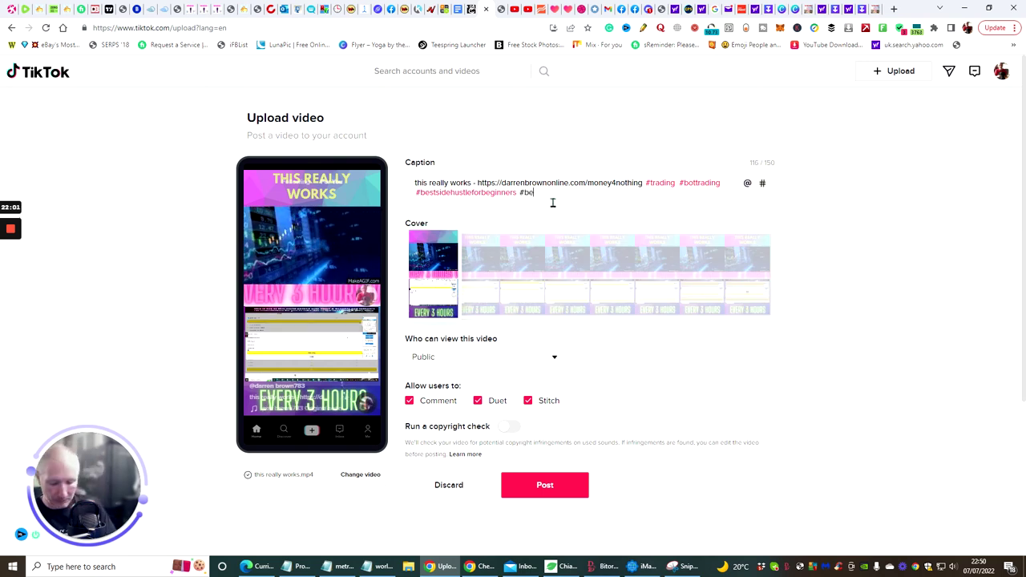
{"action": "type", "text": "stside"}
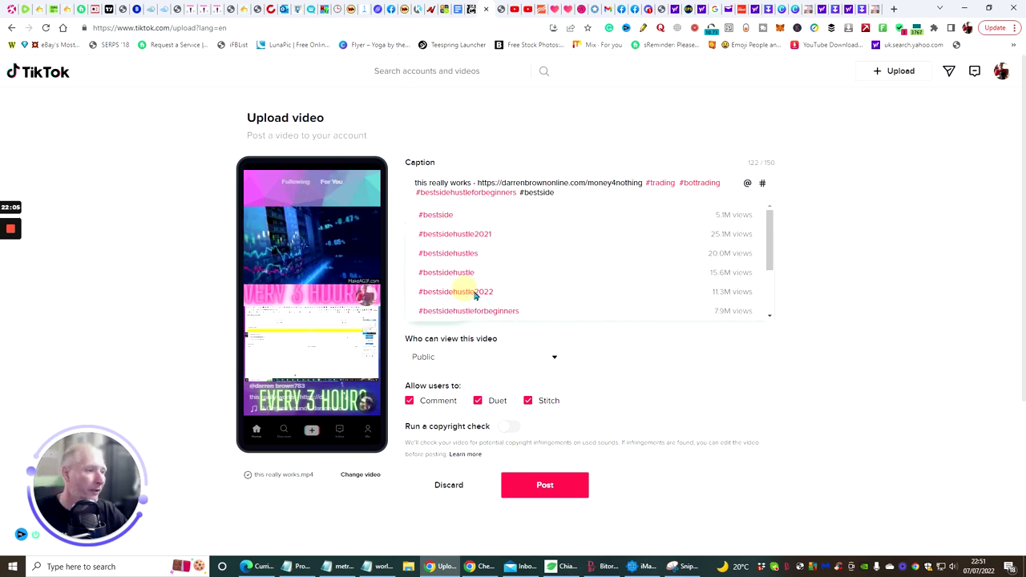
{"action": "left_click", "coordinate": [458, 291]}
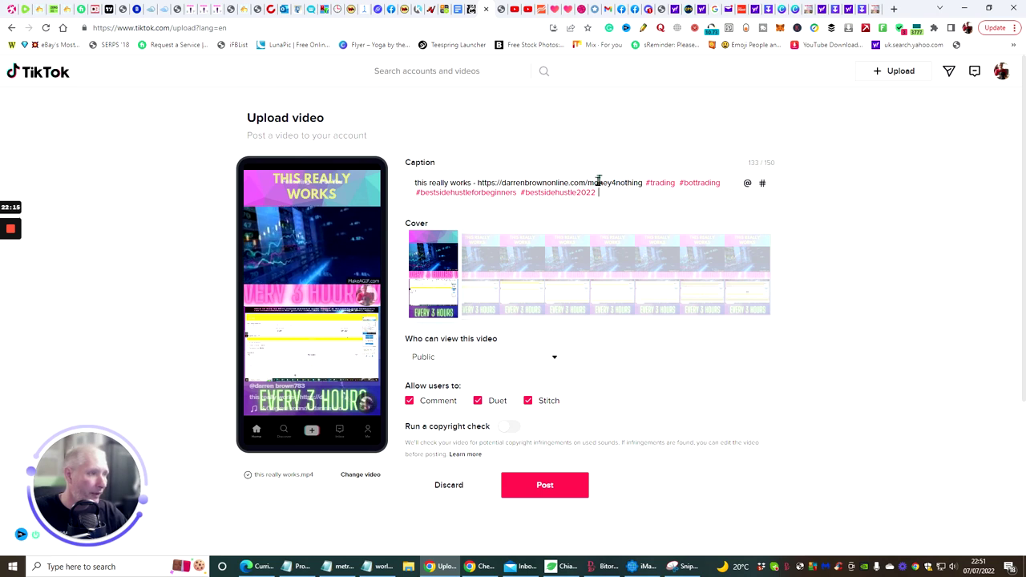
{"action": "left_click", "coordinate": [762, 184]}
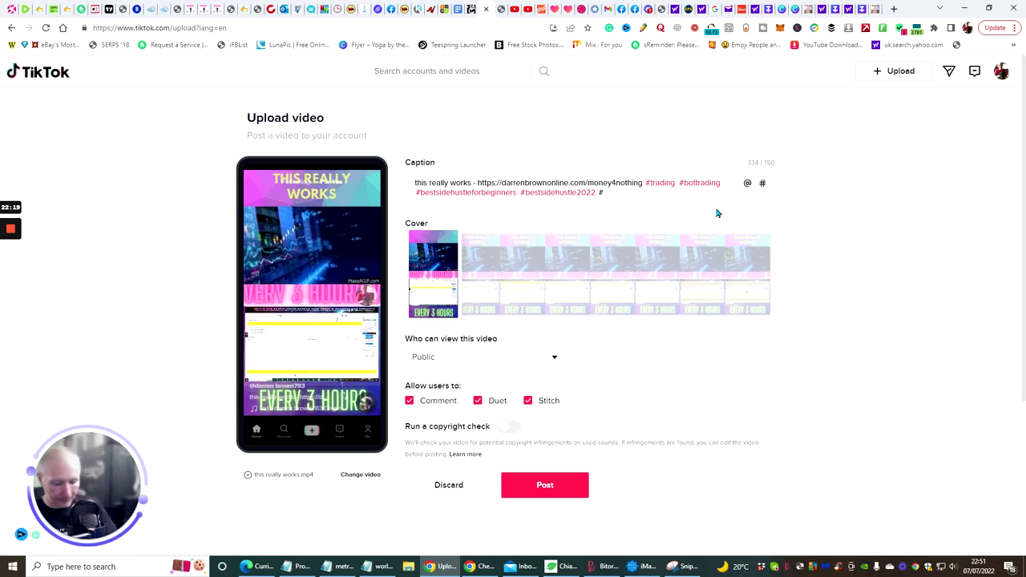
{"action": "type", "text": "passive"}
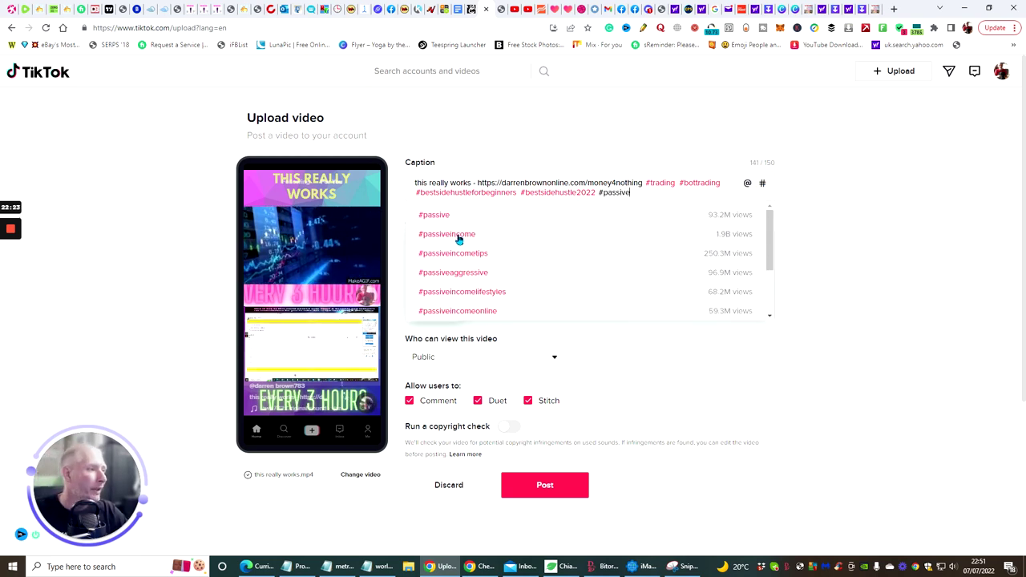
{"action": "left_click", "coordinate": [458, 237]}
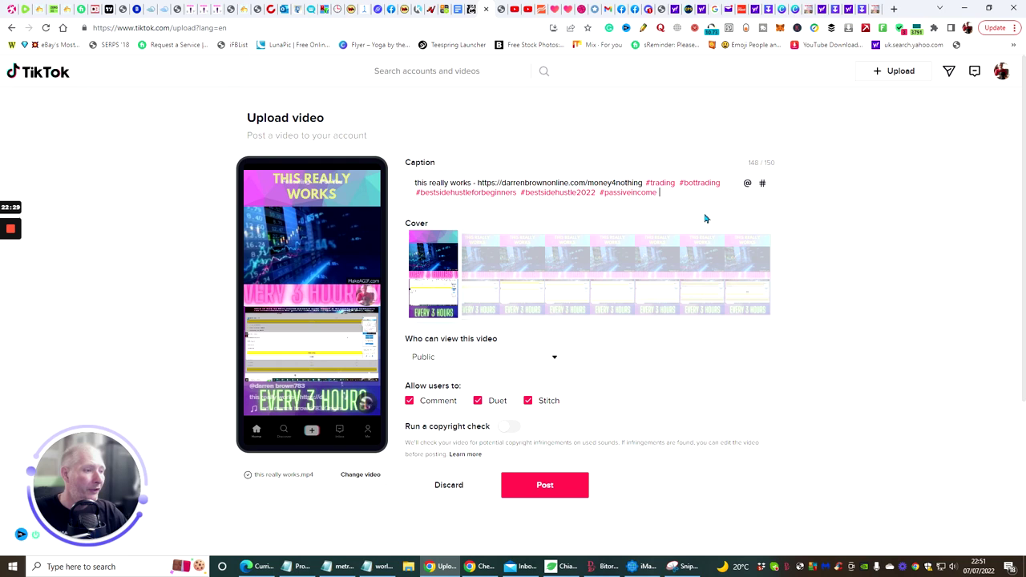
Run a copyright check on the video and post it to TikTok.
{"action": "left_click", "coordinate": [513, 428]}
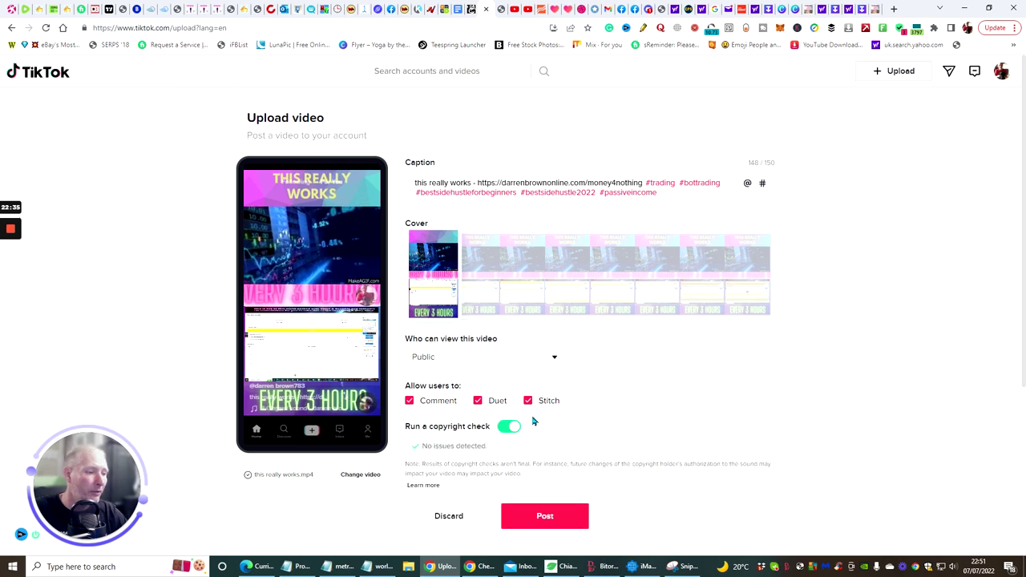
{"action": "mouse_move", "coordinate": [303, 328]}
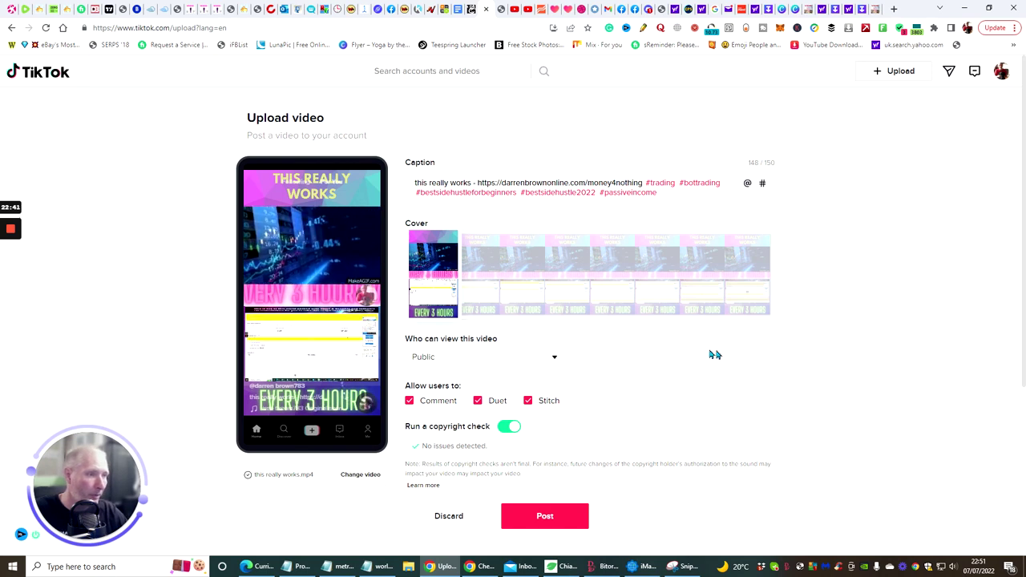
{"action": "scroll", "coordinate": [657, 381], "scroll_direction": "down", "scroll_amount": 1}
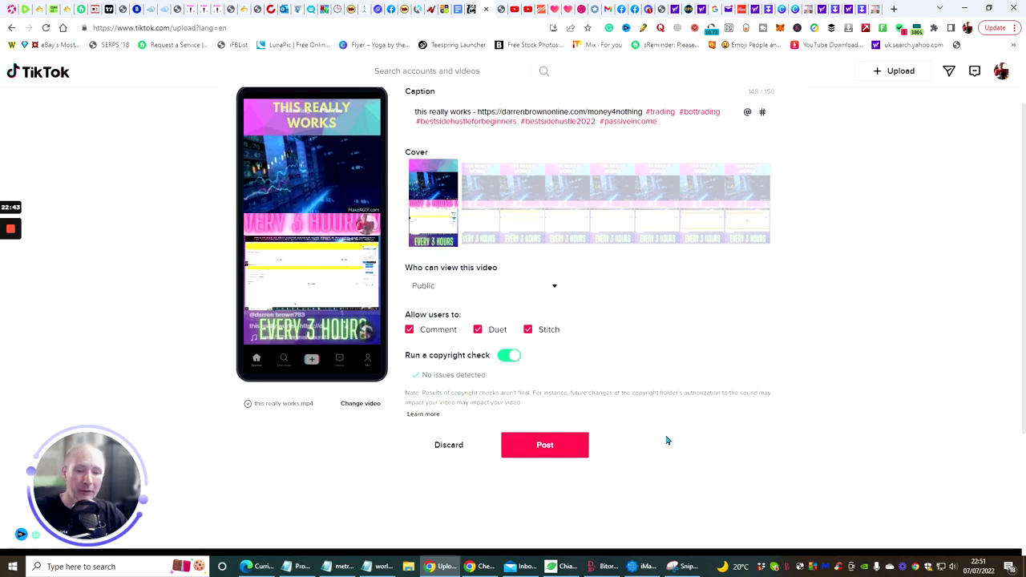
{"action": "left_click", "coordinate": [543, 447]}
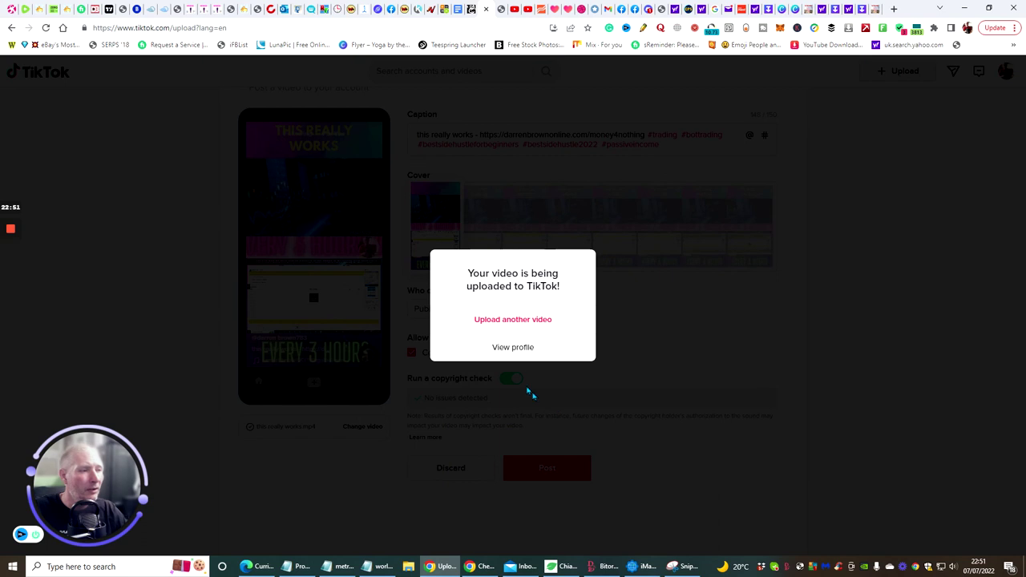
Open the newly posted "this really works" video from the profile, pause its playback and like it.
{"action": "left_click", "coordinate": [513, 348]}
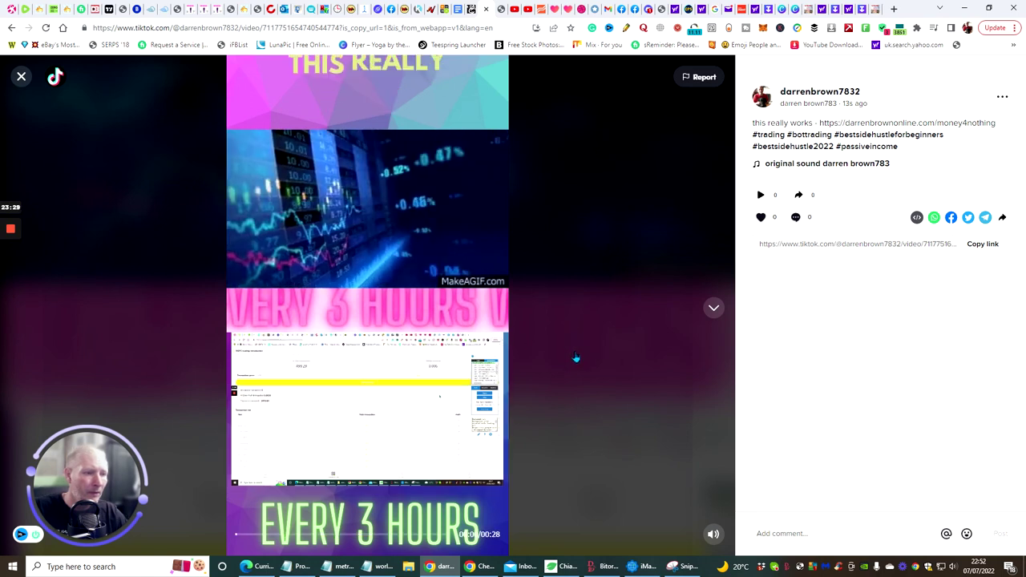
{"action": "left_click", "coordinate": [376, 413]}
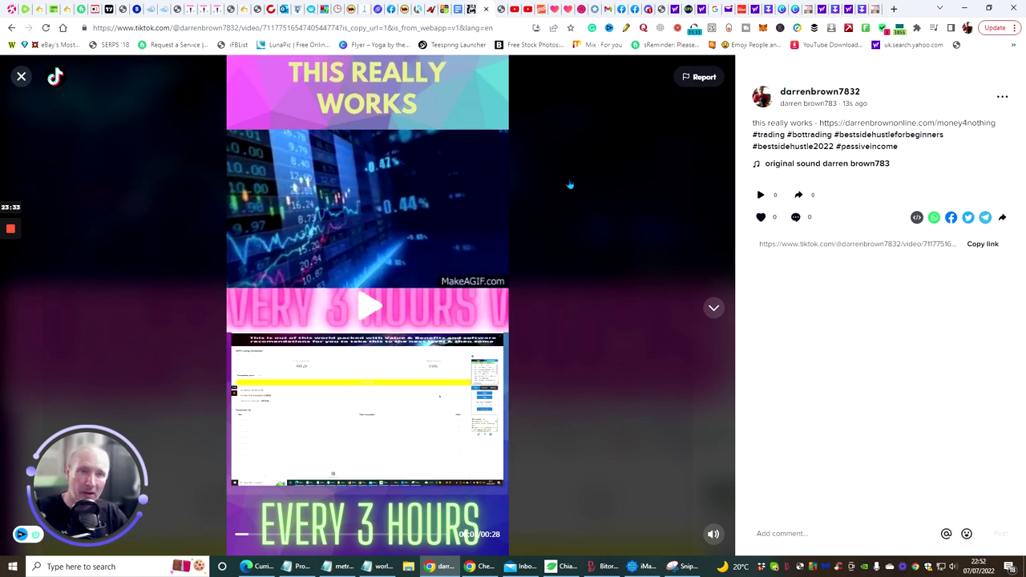
{"action": "left_click", "coordinate": [760, 217]}
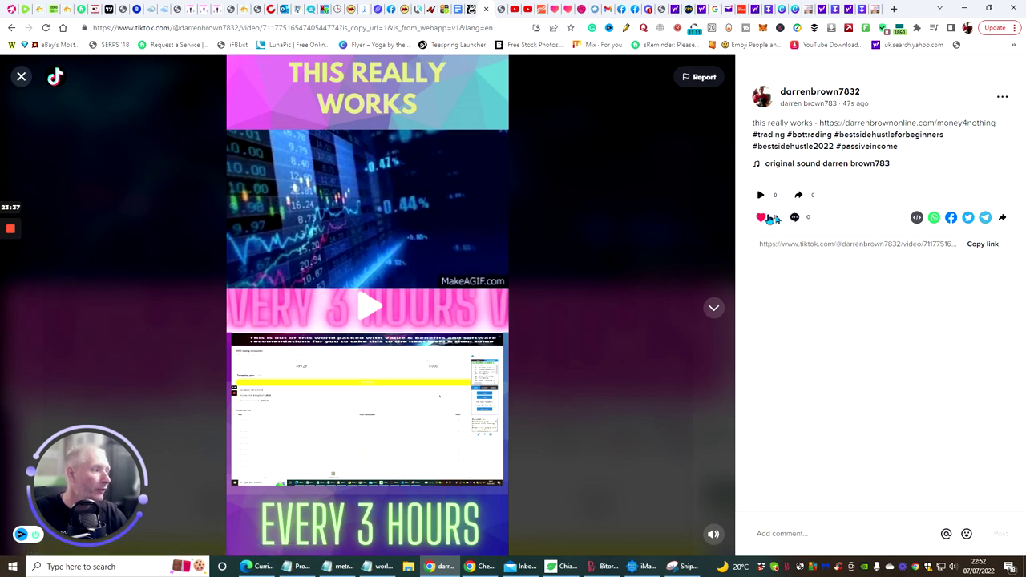
Share the posted TikTok video to Twitter and send the prepared tweet.
{"action": "left_click", "coordinate": [969, 217]}
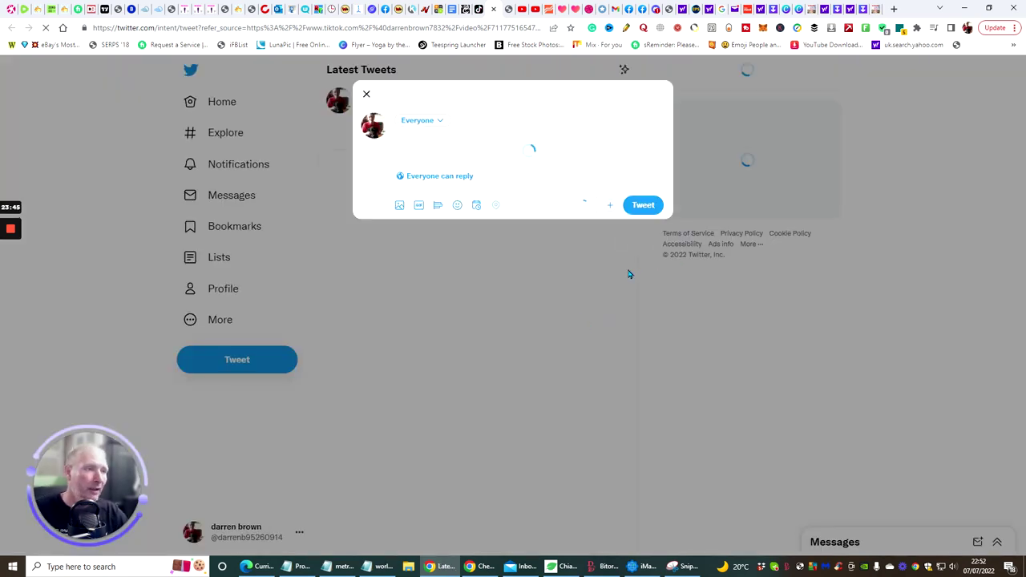
{"action": "left_click", "coordinate": [643, 236]}
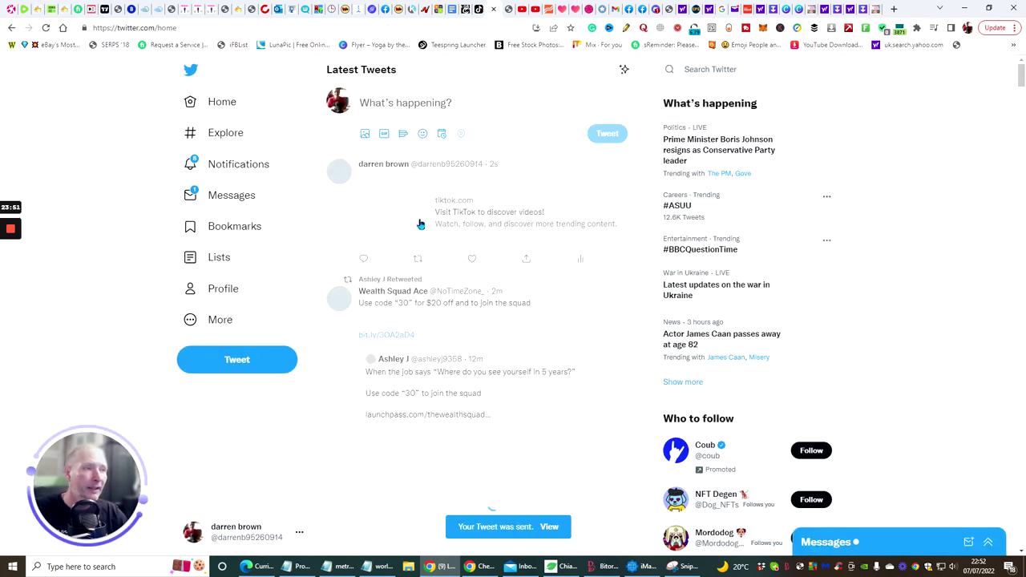
Like and retweet the new tweet containing the TikTok video link.
{"action": "left_click", "coordinate": [502, 261]}
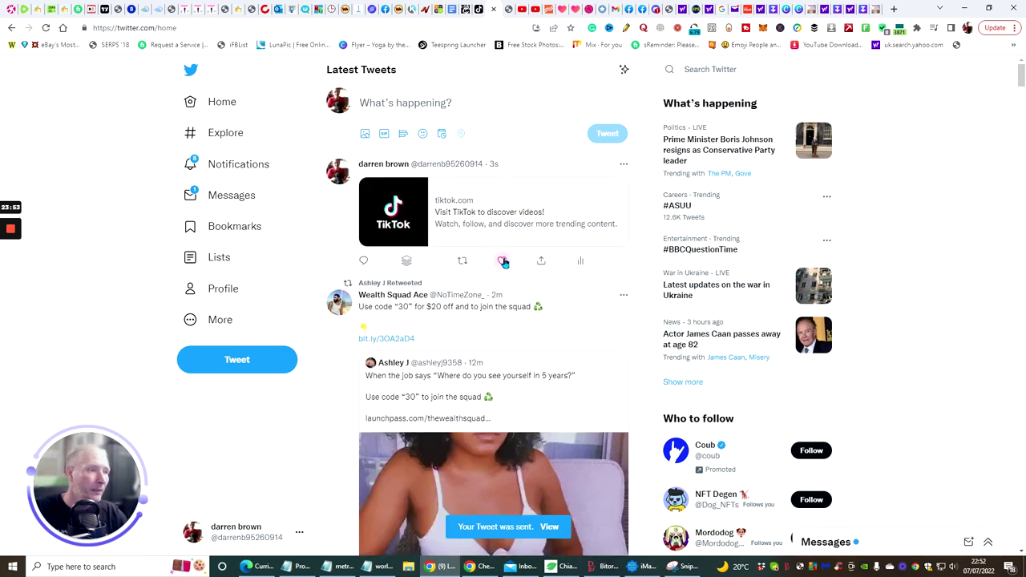
{"action": "left_click", "coordinate": [465, 263]}
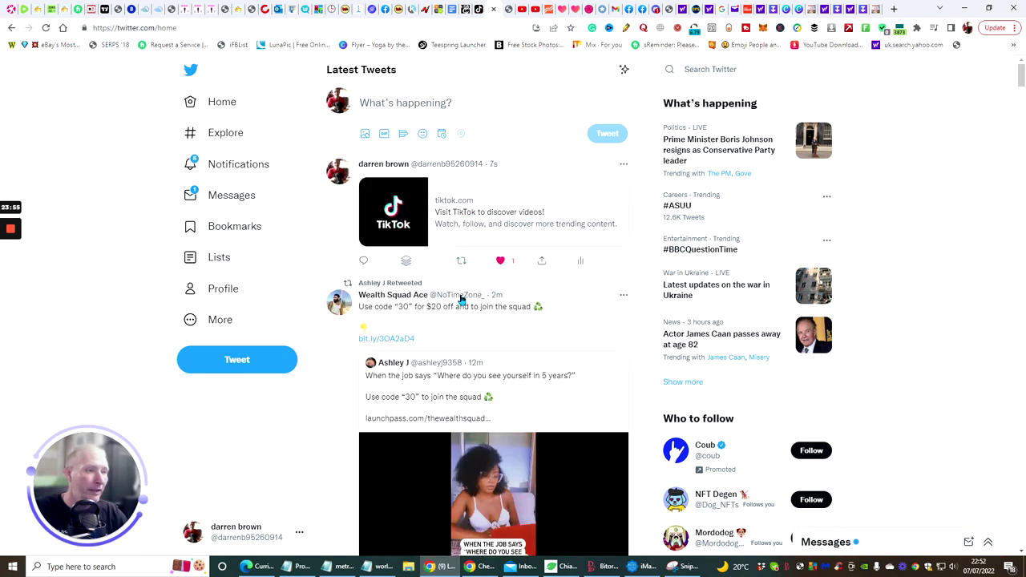
{"action": "left_click", "coordinate": [441, 274]}
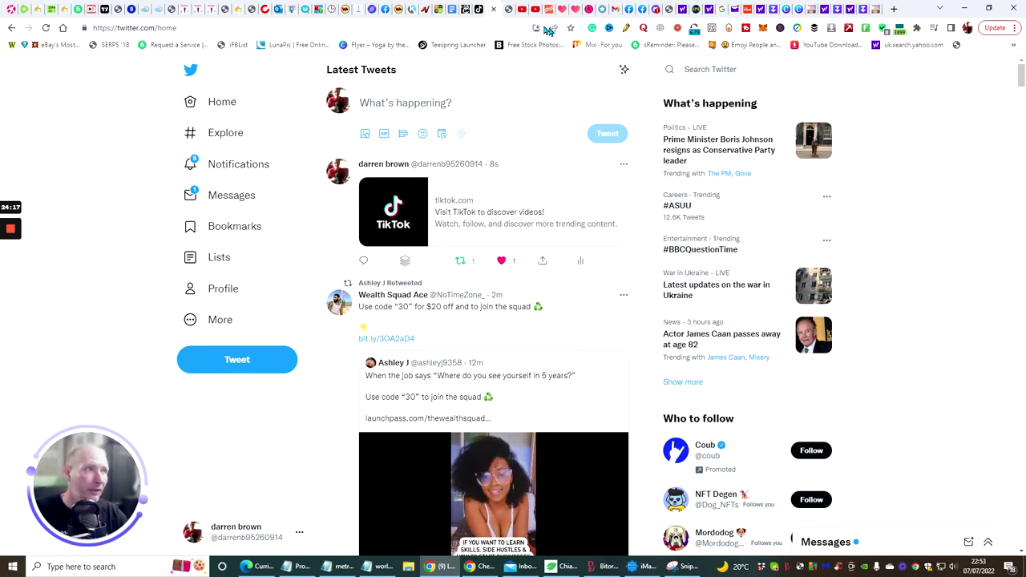
Switch back to TikTok, close the posted video and review the videos listed on the profile.
{"action": "left_click", "coordinate": [454, 9]}
{"action": "left_click", "coordinate": [481, 10]}
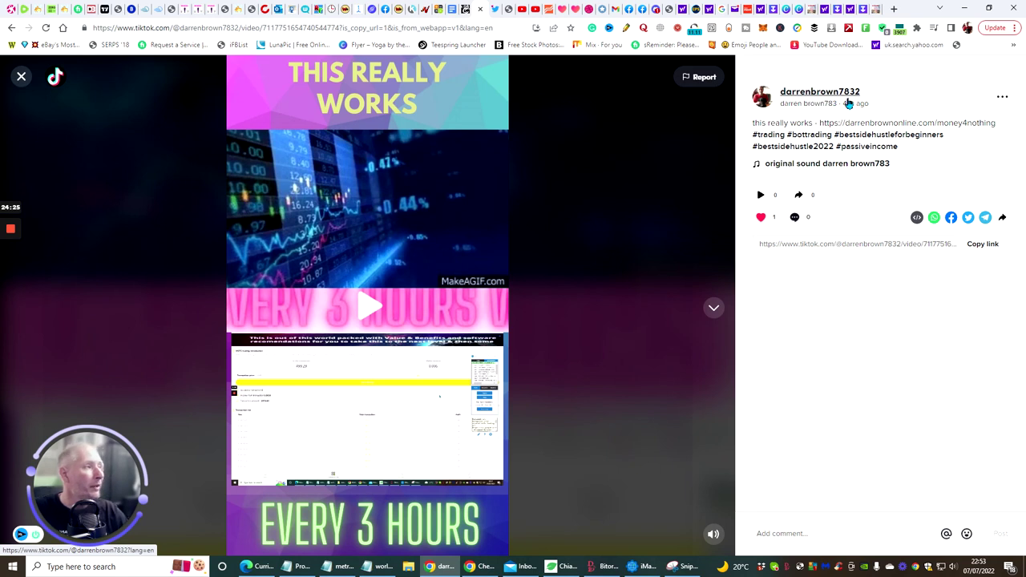
{"action": "mouse_move", "coordinate": [852, 101]}
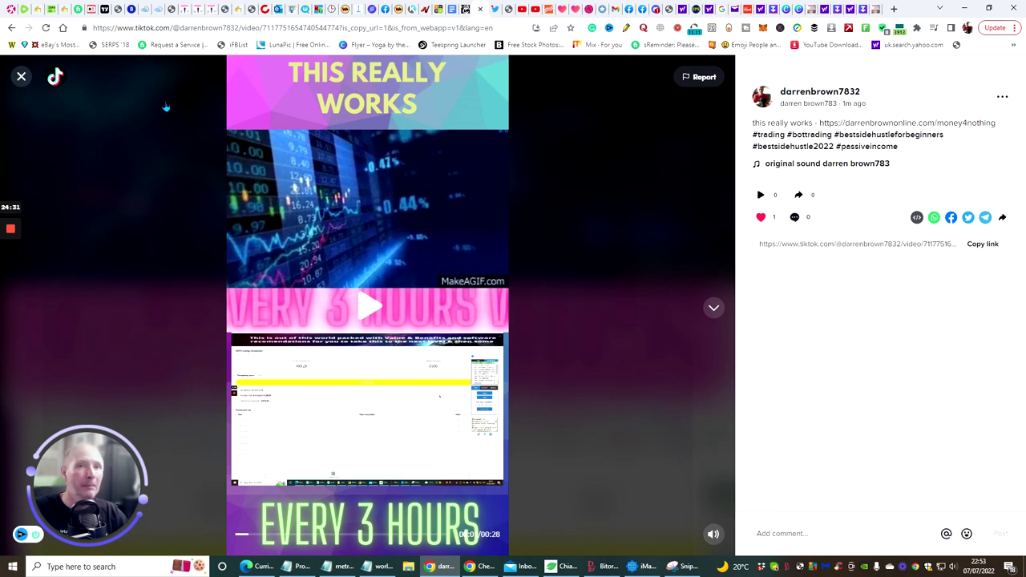
{"action": "left_click", "coordinate": [20, 76]}
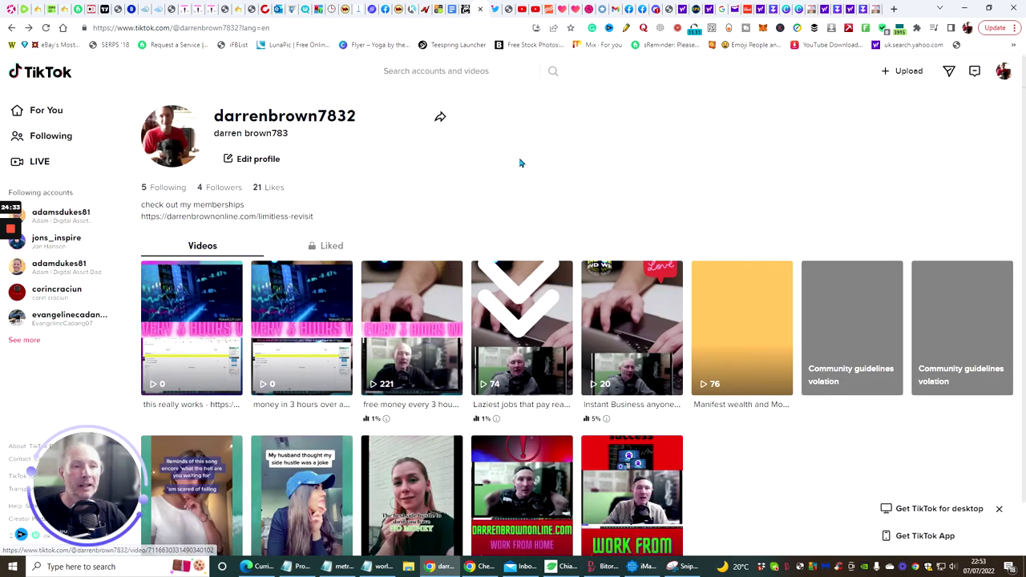
{"action": "scroll", "coordinate": [413, 145], "scroll_direction": "down", "scroll_amount": 1}
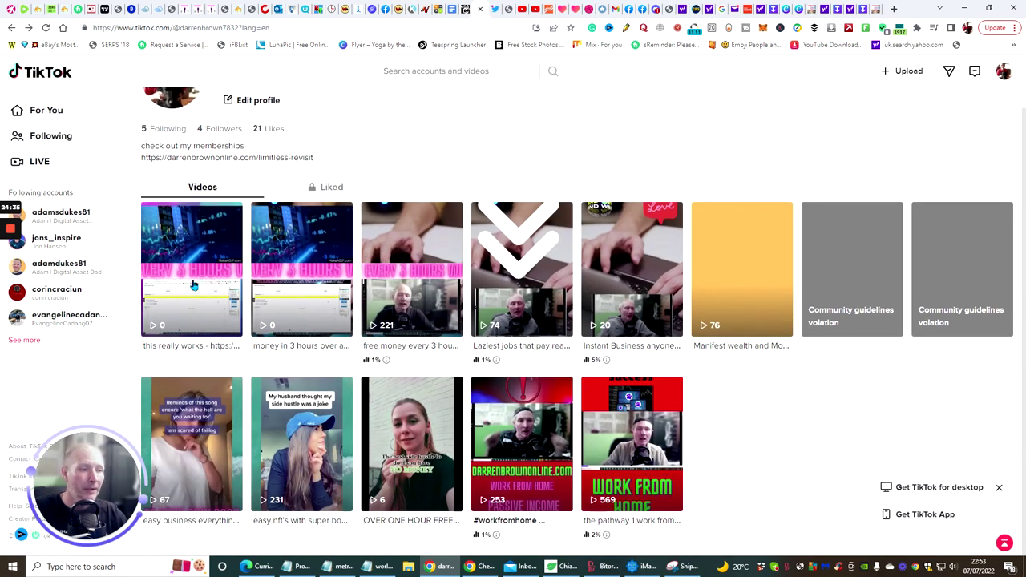